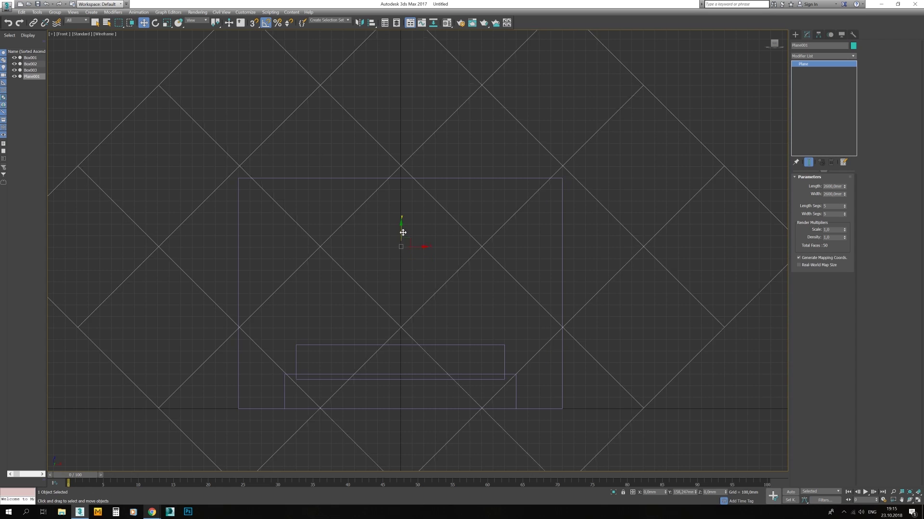
# Step: Draw a straight slat line at the headboard's upper corner, tilt it 45°, and display it with a 6 × 35 mm rectangular section
pyautogui.click(259, 299)
pyautogui.moveTo(259, 298); pyautogui.dragTo(268, 284, button='middle')
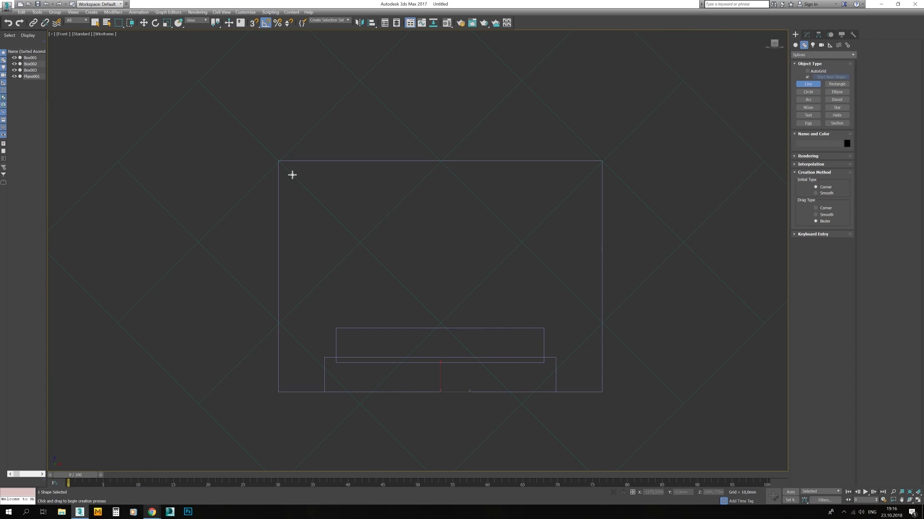
pyautogui.click(292, 175)
pyautogui.keyDown('shift'); pyautogui.click(373, 175); pyautogui.keyUp('shift')
pyautogui.rightClick(372, 174)
pyautogui.press('e')
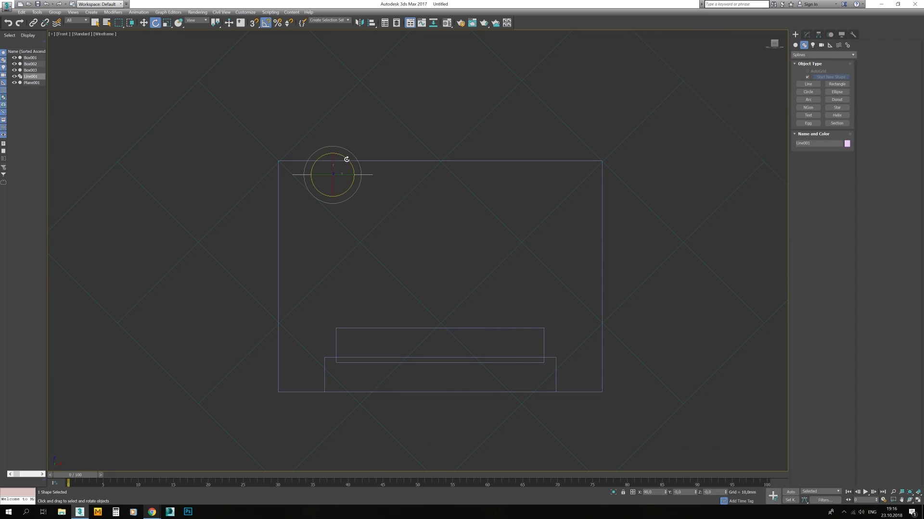
pyautogui.moveTo(330, 198); pyautogui.dragTo(328, 195)
pyautogui.click(807, 34)
pyautogui.click(797, 190)
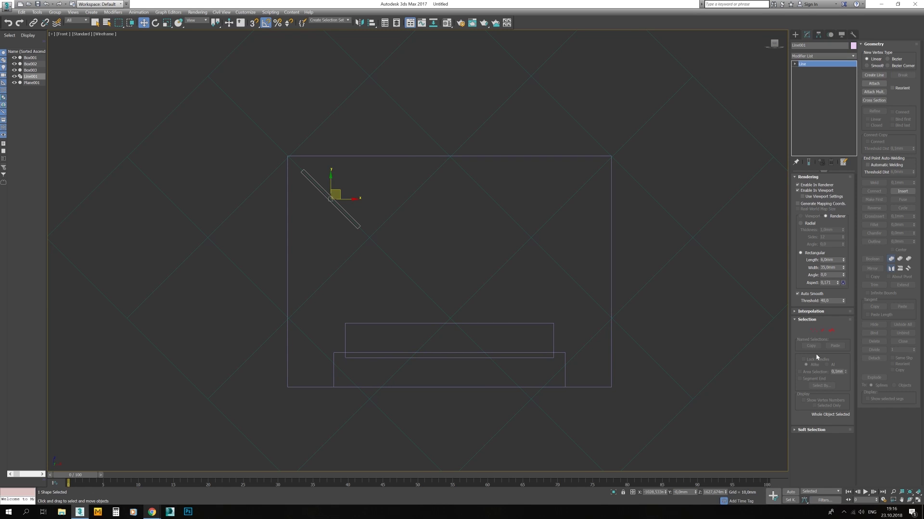
# Step: Copy the slat's spline down the headboard and rotate the copies to form a three-slat zigzag column
pyautogui.press('3')
pyautogui.keyDown('shift'); pyautogui.moveTo(337, 188); pyautogui.dragTo(337, 245); pyautogui.keyUp('shift')
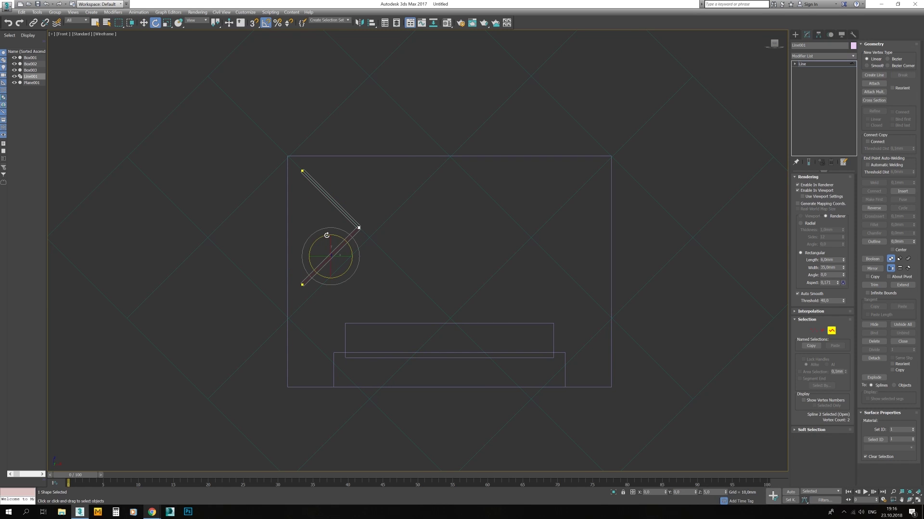
pyautogui.click(811, 64)
# Step: Clone the zigzag slat column sideways as an instance and mirror it to face the first column
pyautogui.keyDown('shift'); pyautogui.moveTo(346, 199); pyautogui.dragTo(434, 200); pyautogui.keyUp('shift')
pyautogui.click(434, 242)
pyautogui.click(462, 287)
pyautogui.click(359, 22)
pyautogui.click(445, 321)
# Step: Clone both slat columns onto the other half of the headboard and fine-tune their sideways position
pyautogui.keyDown('shift'); pyautogui.moveTo(354, 253); pyautogui.dragTo(515, 253); pyautogui.keyUp('shift')
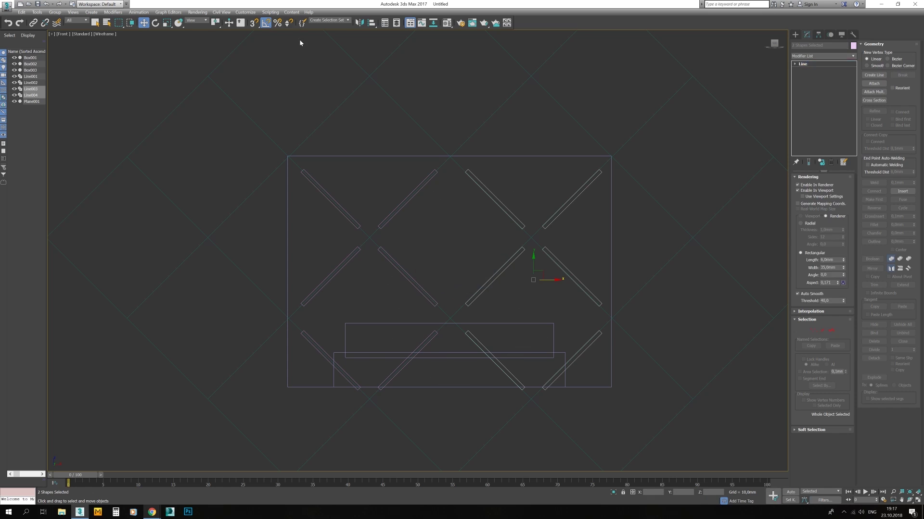
pyautogui.press('Return')
pyautogui.moveTo(584, 200); pyautogui.dragTo(583, 200)
pyautogui.moveTo(577, 222); pyautogui.dragTo(495, 288)
pyautogui.moveTo(547, 281); pyautogui.dragTo(550, 281)
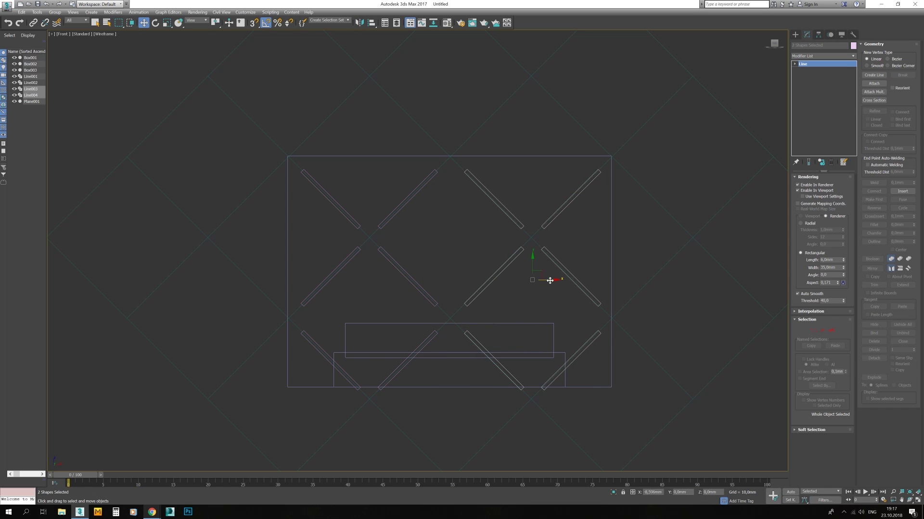
# Step: Delete the diagonal guide plane and select all remaining objects
pyautogui.scroll(-2, 529, 337)
pyautogui.click(411, 276)
pyautogui.press('Delete')
pyautogui.hotkey('ctrl', 'a')
pyautogui.press('z')
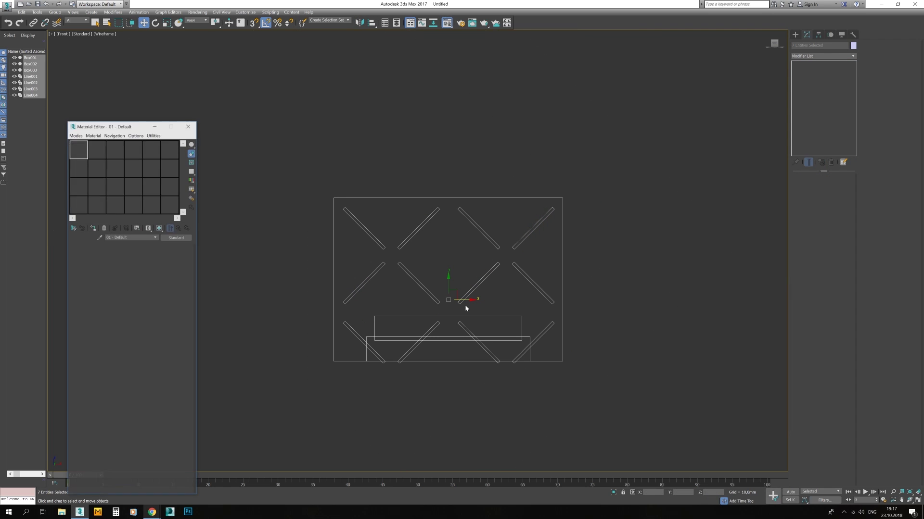
# Step: In the Left view, move the four slat groups back against the face of the headboard
pyautogui.hotkey('ctrl', 'z')
pyautogui.hotkey('alt', 'w')
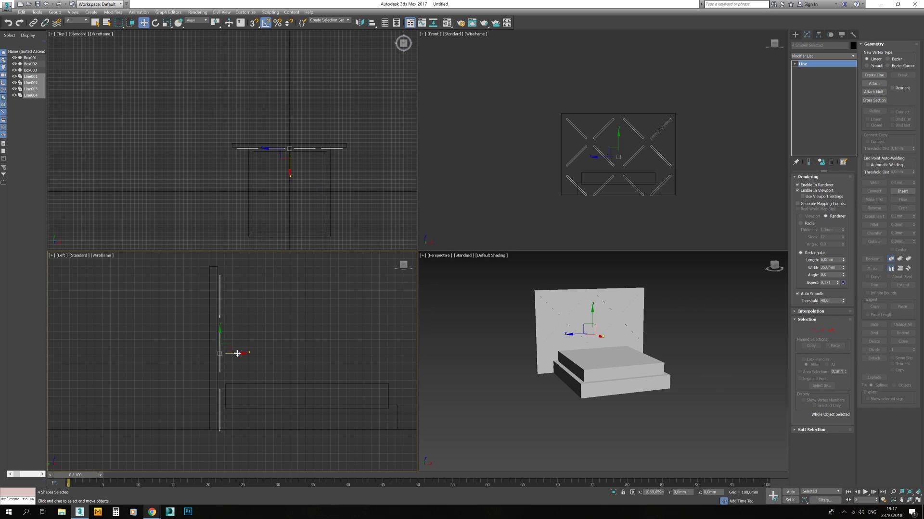
pyautogui.moveTo(237, 354); pyautogui.dragTo(235, 353)
pyautogui.keyDown('alt'); pyautogui.moveTo(597, 365); pyautogui.dragTo(620, 361, button='middle'); pyautogui.keyUp('alt')
# Step: Assign a material to the headboard slats and set its diffuse color to dark grey
pyautogui.press('m')
pyautogui.click(93, 228)
pyautogui.click(112, 291)
pyautogui.click(223, 103)
pyautogui.click(194, 126)
pyautogui.click(721, 337)
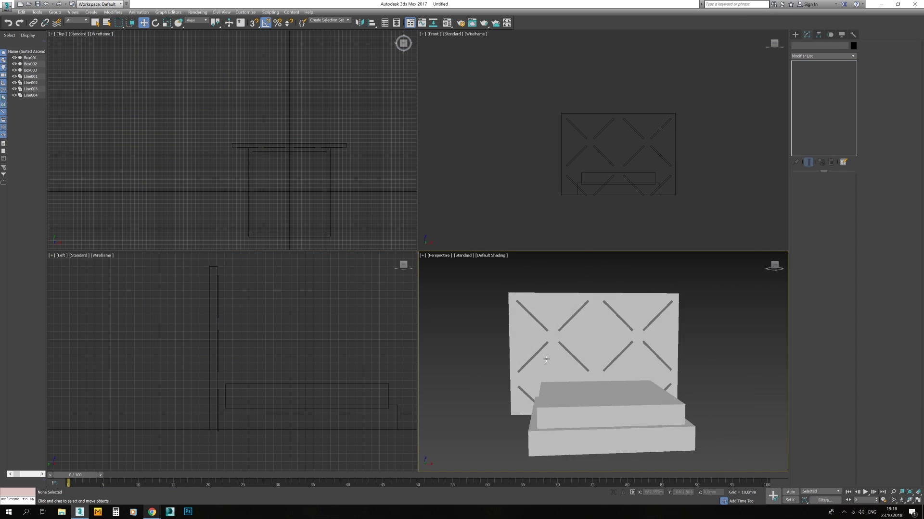
# Step: Create a nightstand box beside the bed, 450 mm long and 150 mm high
pyautogui.moveTo(546, 360)
pyautogui.keyDown('alt'); pyautogui.mouseDown(button='middle')
pyautogui.moveTo(550, 350)
pyautogui.moveTo(596, 354)
pyautogui.mouseUp(button='middle'); pyautogui.keyUp('alt')
pyautogui.press('F3')
pyautogui.press('F4')
pyautogui.click(795, 35)
pyautogui.click(795, 45)
pyautogui.click(808, 77)
pyautogui.scroll(4, 189, 163)
pyautogui.moveTo(235, 139); pyautogui.dragTo(283, 168)
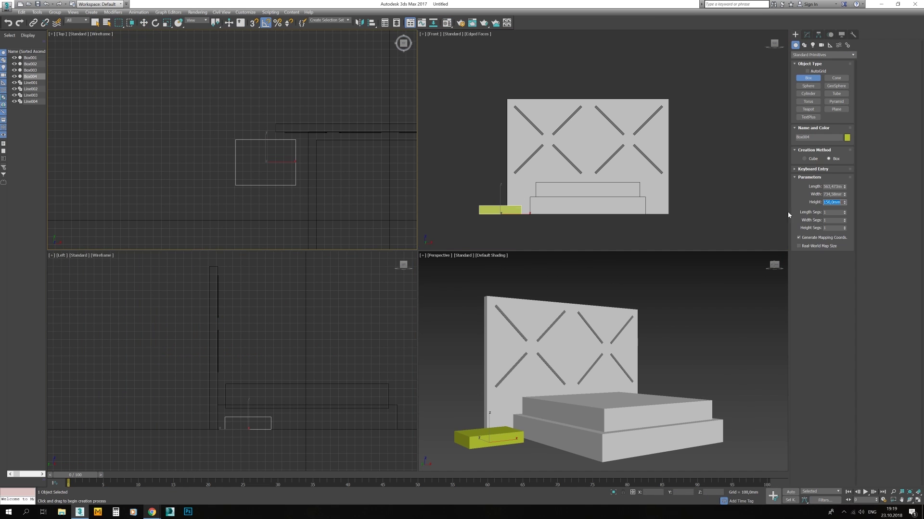
pyautogui.write('0450')
pyautogui.scroll(2, 272, 142)
pyautogui.scroll(2, 426, 210)
# Step: Clone the nightstand box as a copy, narrow it to 162 mm, and increase its height as a support under the raised top
pyautogui.press('w')
pyautogui.rightClick(525, 210)
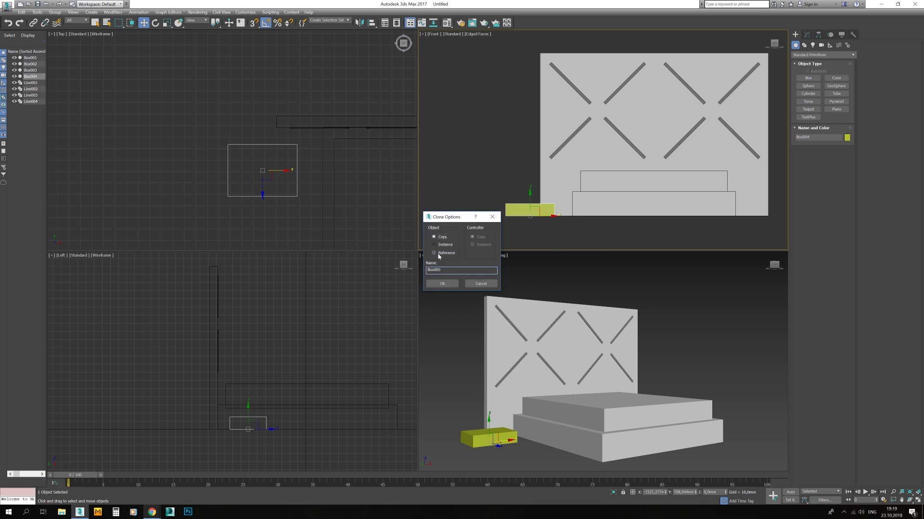
pyautogui.click(441, 283)
pyautogui.click(806, 35)
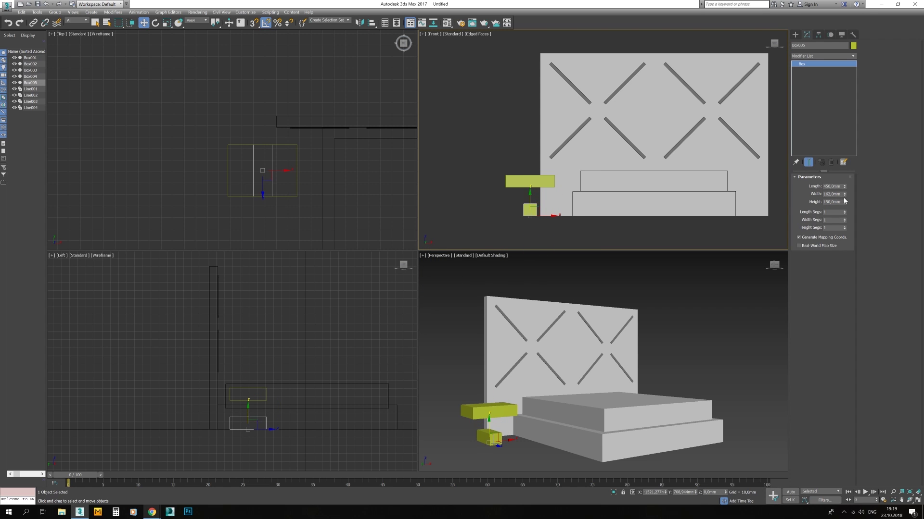
pyautogui.moveTo(845, 201); pyautogui.dragTo(845, 183)
pyautogui.click(488, 184)
pyautogui.moveTo(512, 183); pyautogui.dragTo(488, 184, button='middle')
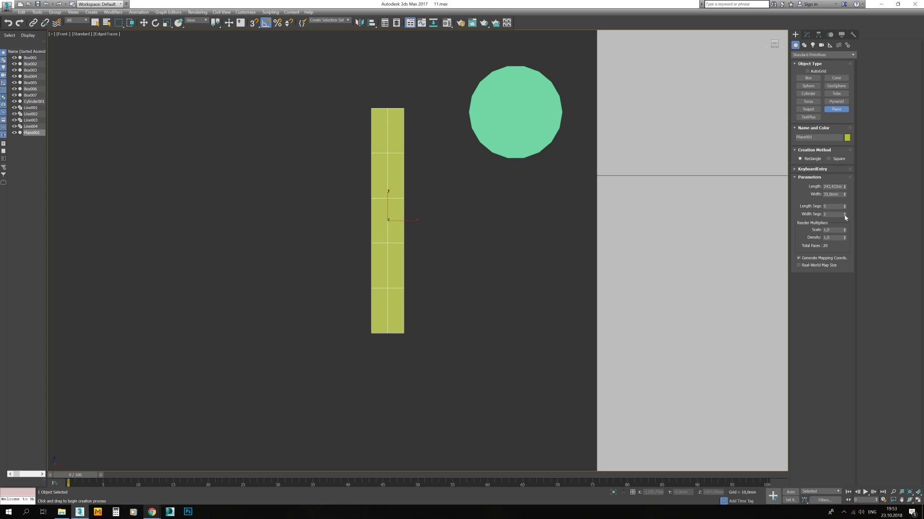
# Step: Finish the narrow strip plane and convert it to an editable poly
pyautogui.rightClick(433, 202)
pyautogui.moveTo(433, 202); pyautogui.dragTo(438, 217, button='middle')
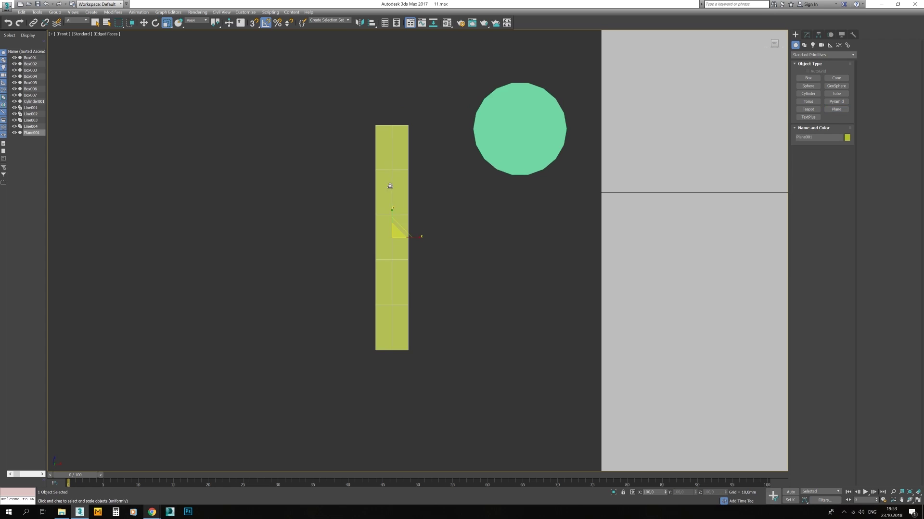
pyautogui.rightClick(395, 231)
pyautogui.click(485, 351)
# Step: Extrude the strip's side and end border edges backward to give it thickness
pyautogui.hotkey('alt', 'w')
pyautogui.press('2')
pyautogui.doubleClick(585, 162)
pyautogui.keyDown('ctrl'); pyautogui.click(590, 84); pyautogui.keyUp('ctrl')
pyautogui.keyDown('ctrl'); pyautogui.click(595, 85); pyautogui.keyUp('ctrl')
pyautogui.press('w')
pyautogui.keyDown('alt'); pyautogui.moveTo(597, 336); pyautogui.dragTo(582, 341, button='middle'); pyautogui.keyUp('alt')
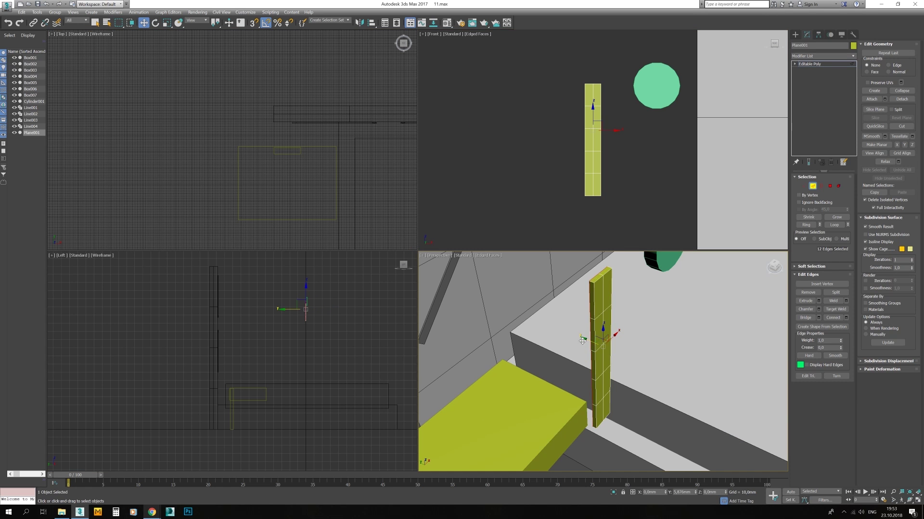
# Step: Round the strip's end by chamfering its corner edges about 12 mm with 2 segments
pyautogui.scroll(3, 592, 159)
pyautogui.hotkey('ctrl', 'shift', 'c')
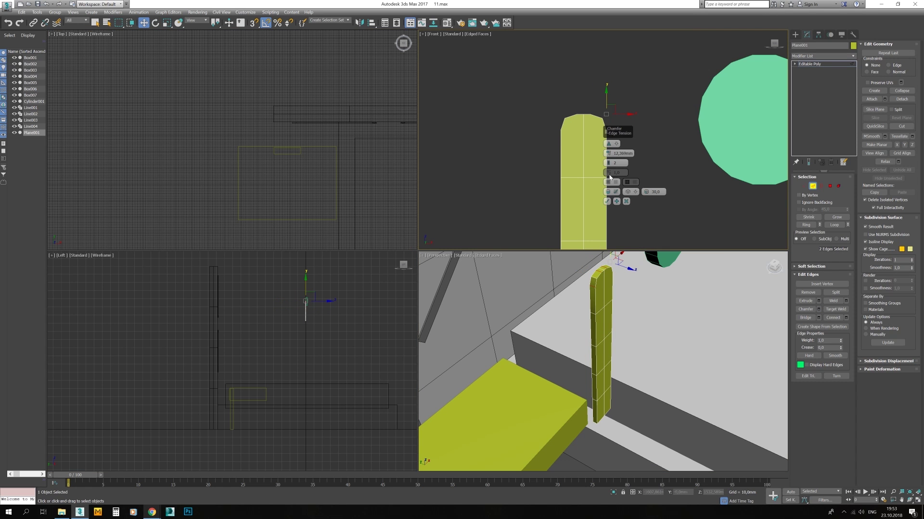
pyautogui.click(606, 202)
pyautogui.press('1')
pyautogui.press('r')
pyautogui.scroll(-3, 585, 91)
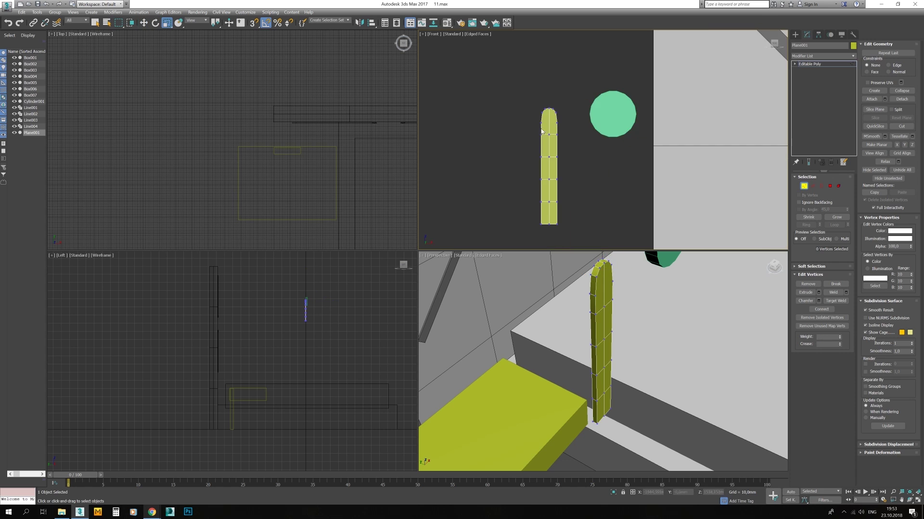
# Step: Refine the strip's rounded end and adjust its outer edges to set the strip's depth
pyautogui.press('2')
pyautogui.scroll(6, 243, 175)
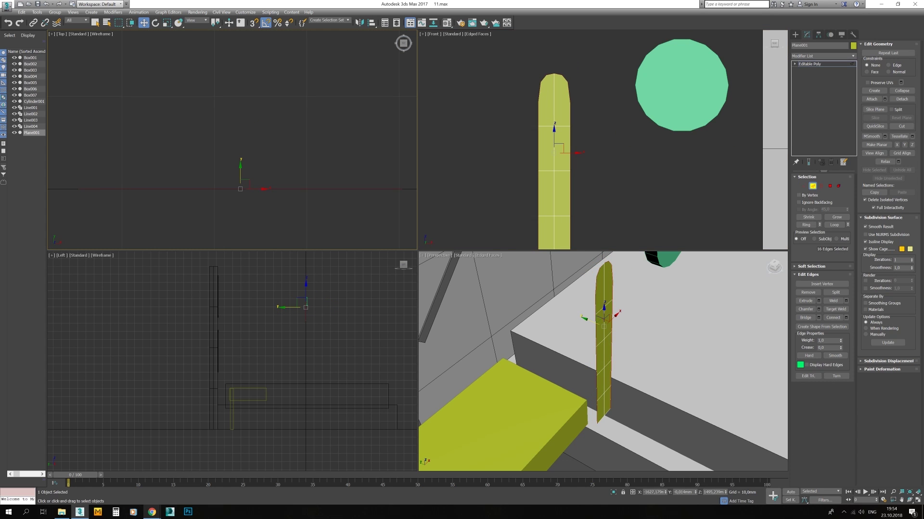
pyautogui.press('1')
pyautogui.scroll(-2, 556, 133)
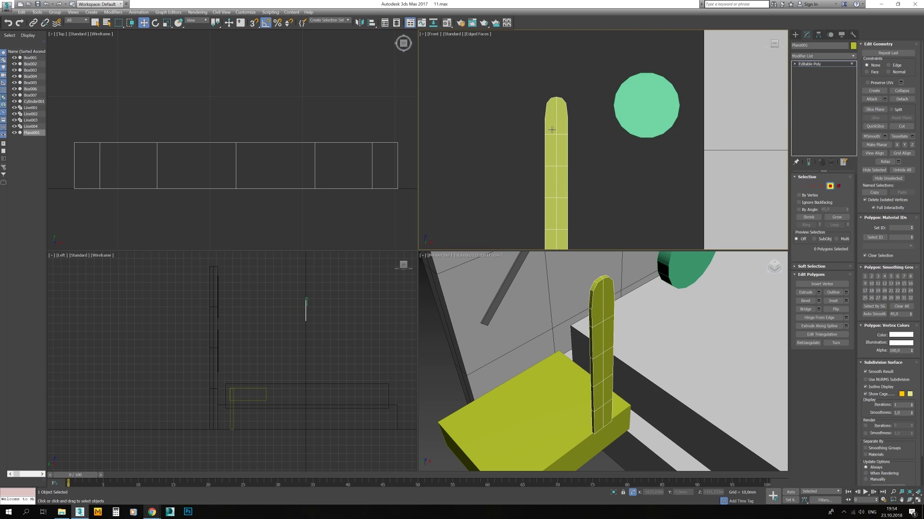
# Step: Cut new edges across the strip's rounded end, fanning out from a point on the centre line
pyautogui.scroll(3, 575, 117)
pyautogui.hotkey('alt', 'c')
pyautogui.scroll(3, 625, 291)
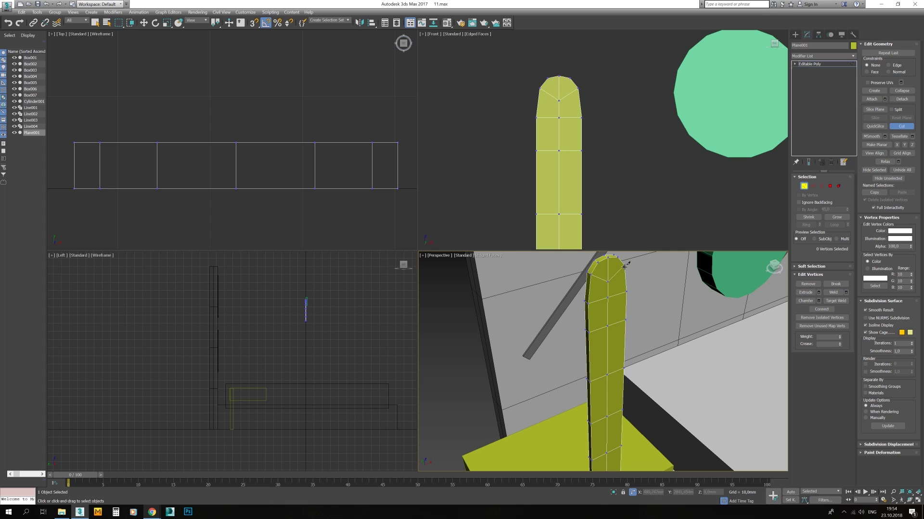
pyautogui.scroll(-2, 601, 288)
# Step: Try to push the strip's centre edges inward to form a groove
pyautogui.press('1')
pyautogui.press('w')
pyautogui.hotkey('alt', 'w')
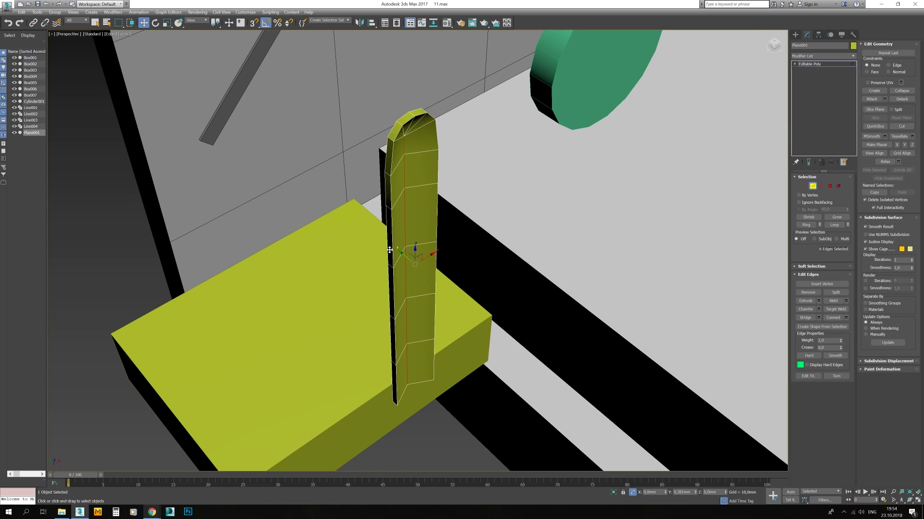
pyautogui.scroll(-3, 387, 189)
# Step: Inset the strip's front polygons by 1 mm
pyautogui.press('4')
pyautogui.hotkey('alt', 'w')
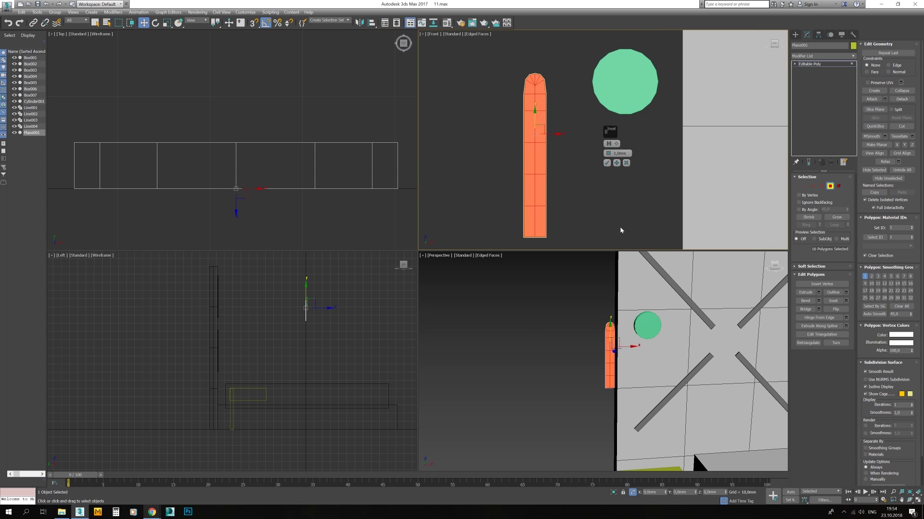
pyautogui.scroll(5, 614, 291)
# Step: Push the strip's centre edges back into a groove and chamfer them by 2 mm with 2 segments
pyautogui.press('2')
pyautogui.moveTo(238, 135); pyautogui.dragTo(263, 153, button='middle')
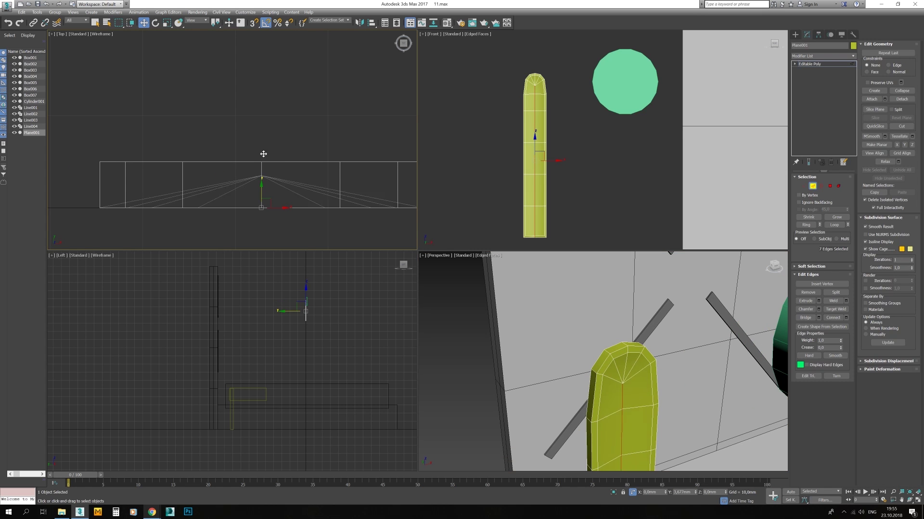
pyautogui.hotkey('ctrl', 'shift', 'c')
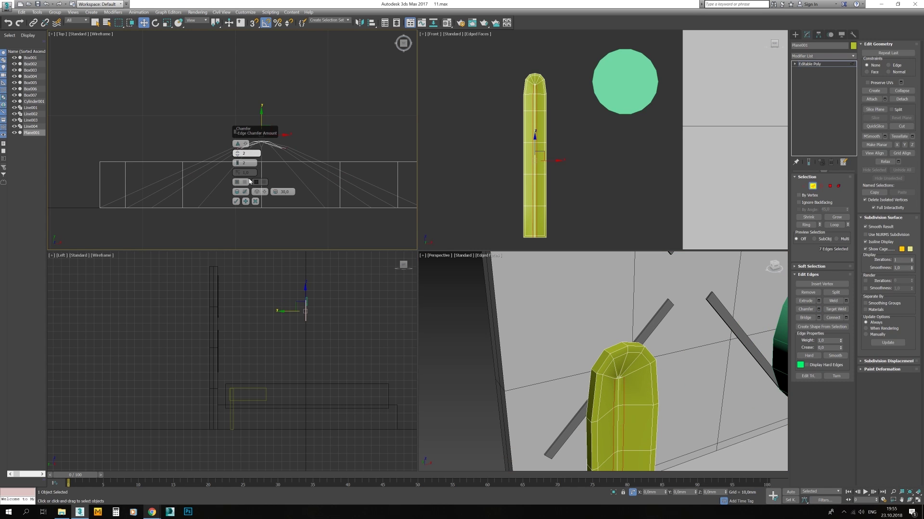
# Step: Shorten the strip by one segment at its square end and apply a TurboSmooth modifier
pyautogui.scroll(-3, 590, 313)
pyautogui.press('2')
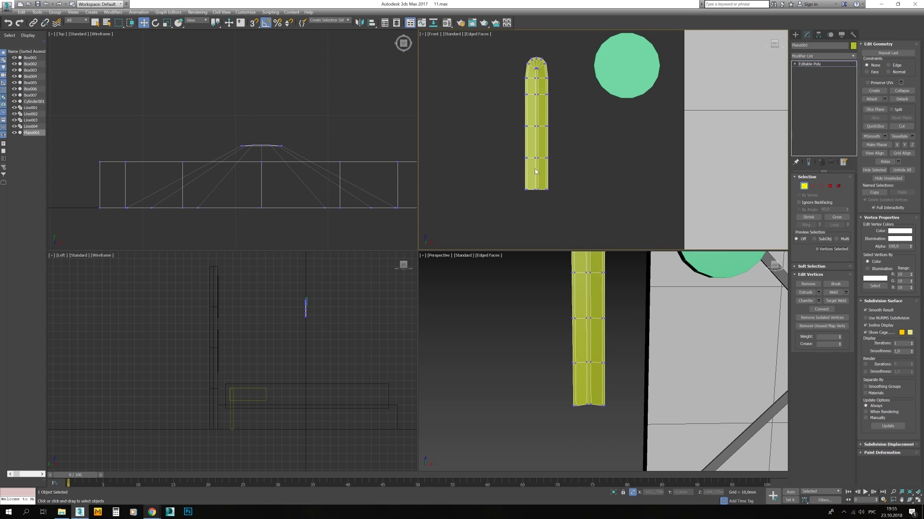
pyautogui.keyDown('alt'); pyautogui.moveTo(590, 313); pyautogui.dragTo(592, 371, button='middle'); pyautogui.keyUp('alt')
pyautogui.click(823, 56)
pyautogui.scroll(-1, 819, 425)
pyautogui.click(818, 424)
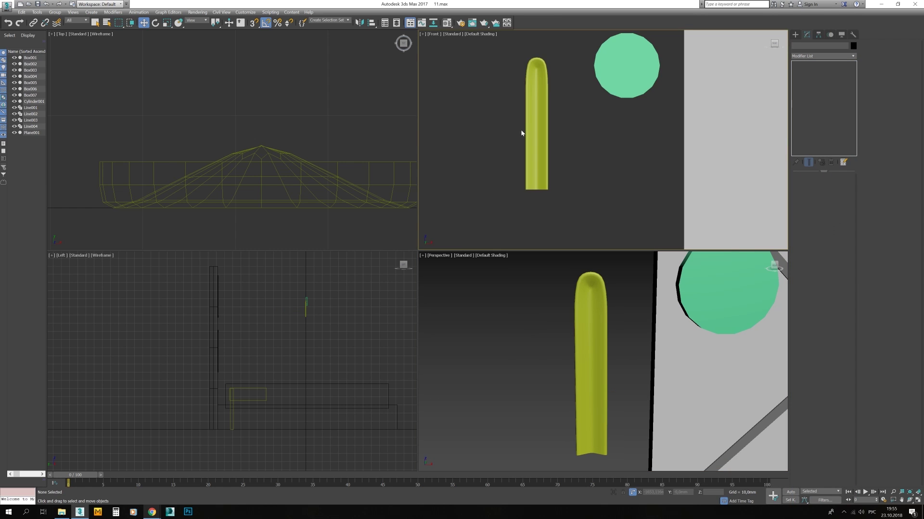
# Step: Copy a headboard slat aside as a length reference, and mirror an instance of the grooved strip below the original
pyautogui.click(918, 501)
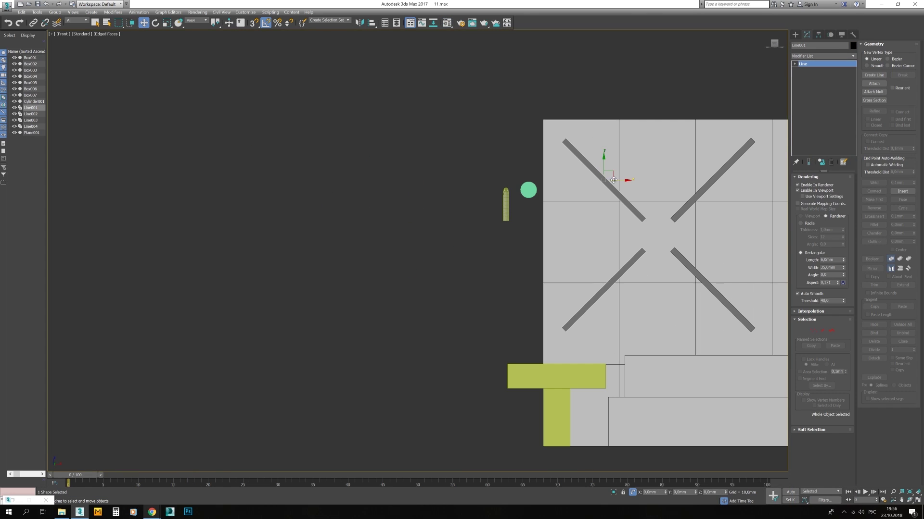
pyautogui.keyDown('shift'); pyautogui.moveTo(613, 180); pyautogui.dragTo(442, 180); pyautogui.keyUp('shift')
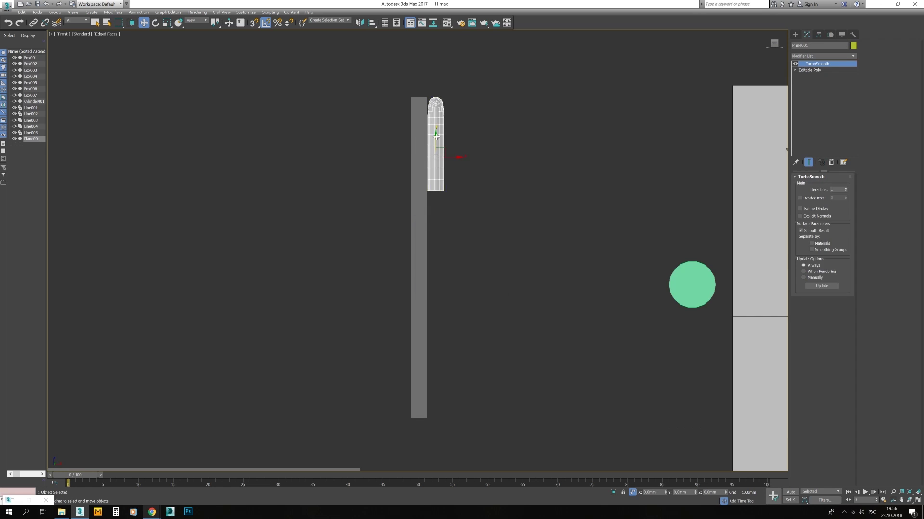
pyautogui.keyDown('shift'); pyautogui.moveTo(435, 137); pyautogui.dragTo(436, 363); pyautogui.keyUp('shift')
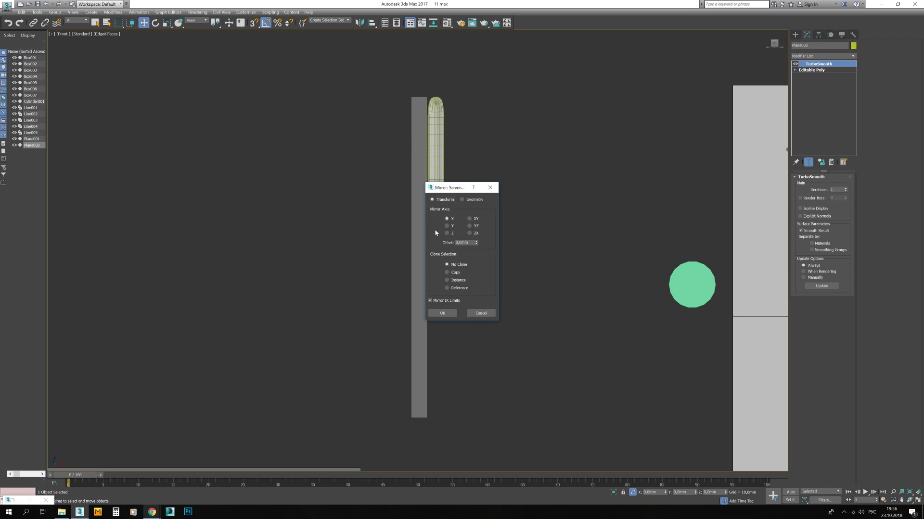
pyautogui.click(439, 311)
# Step: Adjust the open-end edges so the two strip halves meet and match the reference slat's length
pyautogui.press('2')
pyautogui.moveTo(413, 315); pyautogui.dragTo(455, 331)
pyautogui.press('2')
pyautogui.scroll(-5, 448, 252)
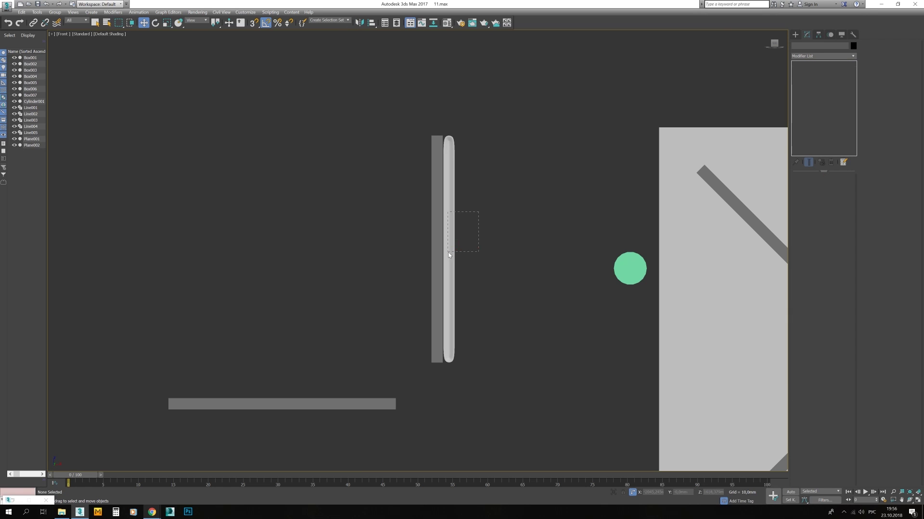
# Step: Select both halves of the grooved strip and clone them sideways as a second strip
pyautogui.press('F4')
pyautogui.scroll(2, 401, 266)
pyautogui.moveTo(391, 227)
pyautogui.mouseDown()
pyautogui.moveTo(494, 266)
pyautogui.moveTo(468, 195)
pyautogui.mouseUp()
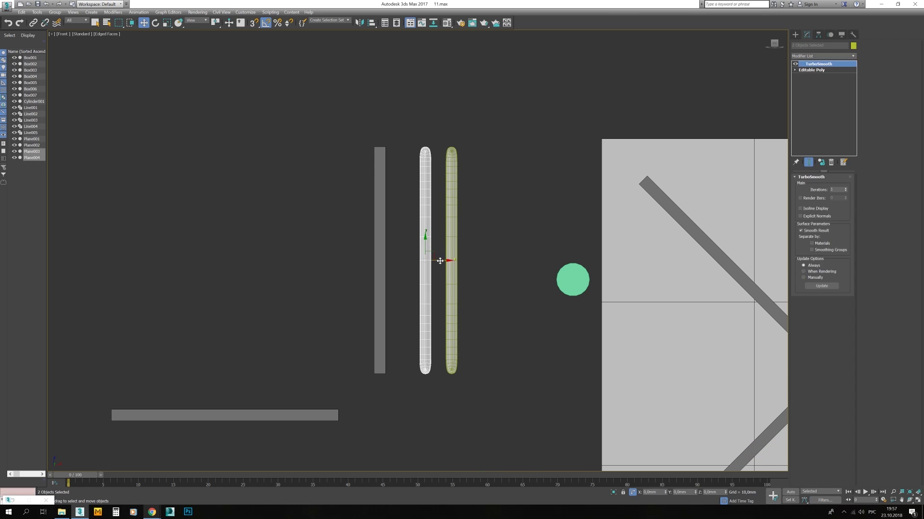
pyautogui.keyDown('shift'); pyautogui.moveTo(424, 260); pyautogui.dragTo(478, 259); pyautogui.keyUp('shift')
pyautogui.scroll(-2, 522, 220)
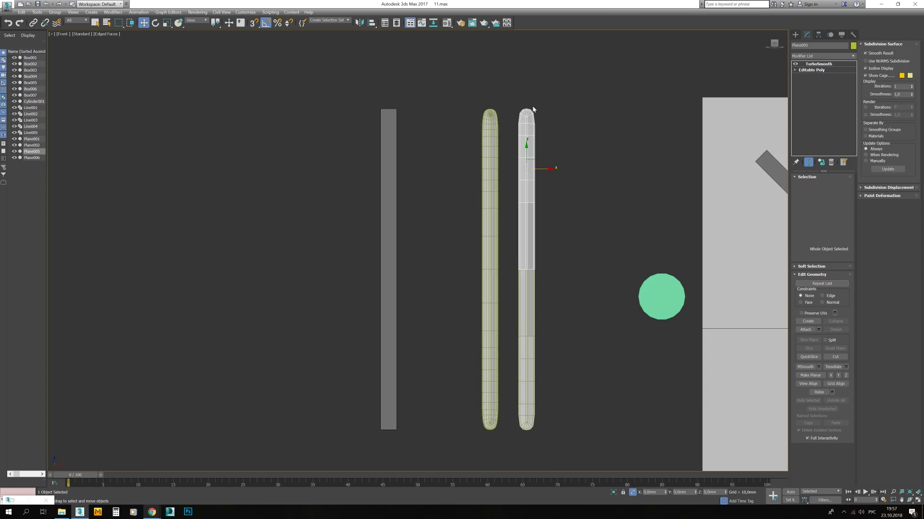
# Step: Clone the second strip's two halves sideways to create a third strip
pyautogui.scroll(5, 487, 130)
pyautogui.scroll(5, 486, 131)
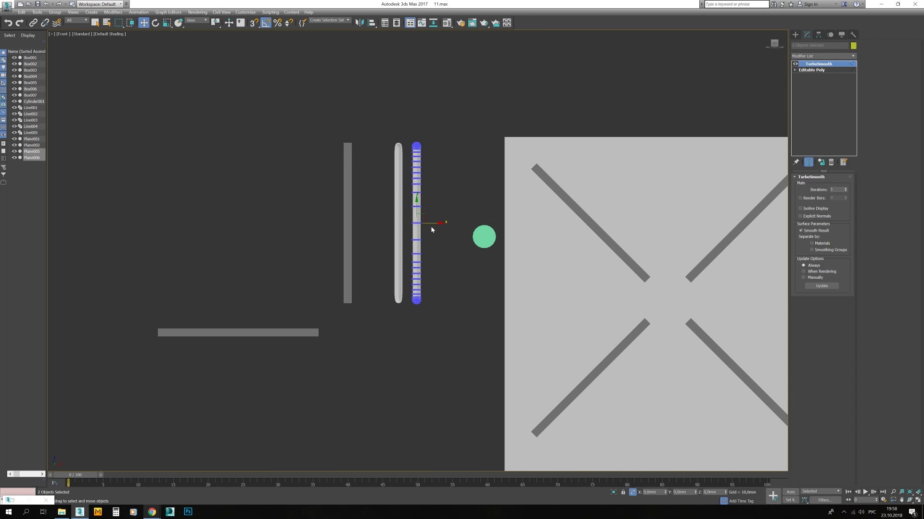
pyautogui.scroll(-2, 346, 206)
pyautogui.scroll(4, 422, 226)
pyautogui.click(433, 222)
# Step: Remove the extra diagonal edges from the third strip's rounded tip and place a small 45-degree plane beside it as an angle guide
pyautogui.press('1')
pyautogui.press('F4')
pyautogui.scroll(3, 423, 144)
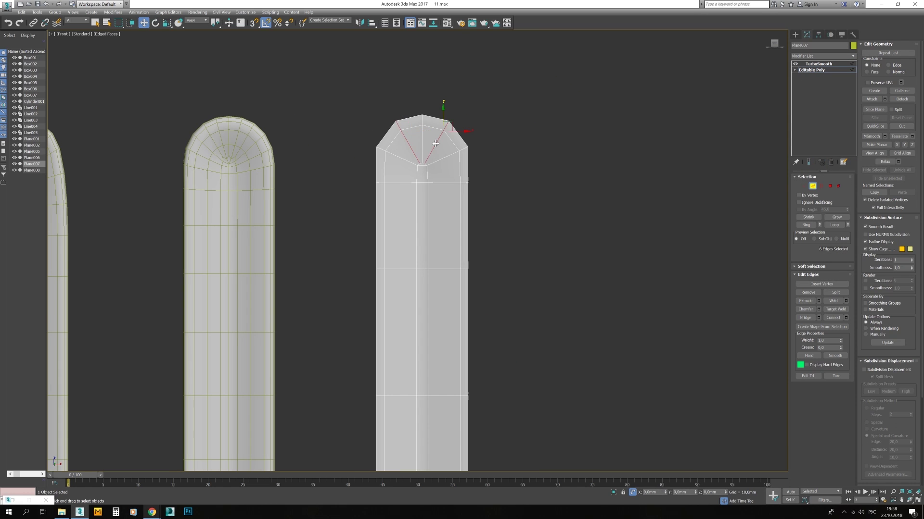
pyautogui.scroll(2, 441, 144)
pyautogui.scroll(3, 441, 144)
pyautogui.press('F3')
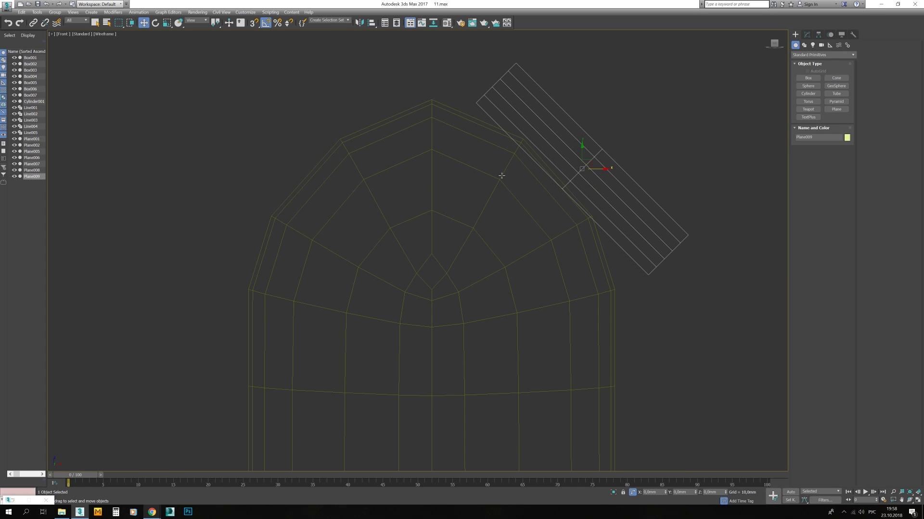
pyautogui.moveTo(590, 161); pyautogui.dragTo(561, 112)
pyautogui.moveTo(561, 112); pyautogui.dragTo(574, 162, button='middle')
# Step: Reshape the third strip's tip into a point whose sloped sides follow the 45-degree guide plane
pyautogui.click(445, 114)
pyautogui.press('2')
pyautogui.click(446, 124)
pyautogui.moveTo(445, 124); pyautogui.dragTo(446, 99)
pyautogui.scroll(-3, 423, 144)
pyautogui.click(423, 165)
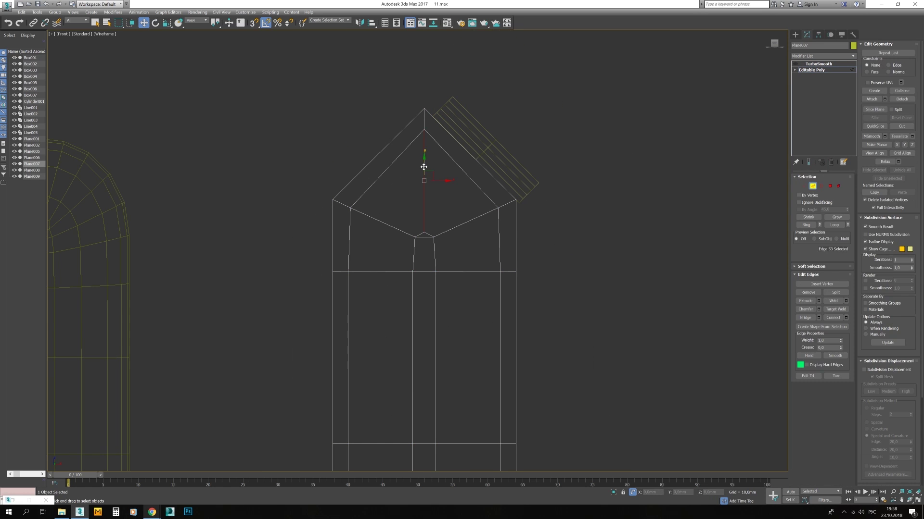
# Step: Chamfer the ridge edges of the third strip's pointed tip by about 0.767 mm
pyautogui.scroll(3, 416, 231)
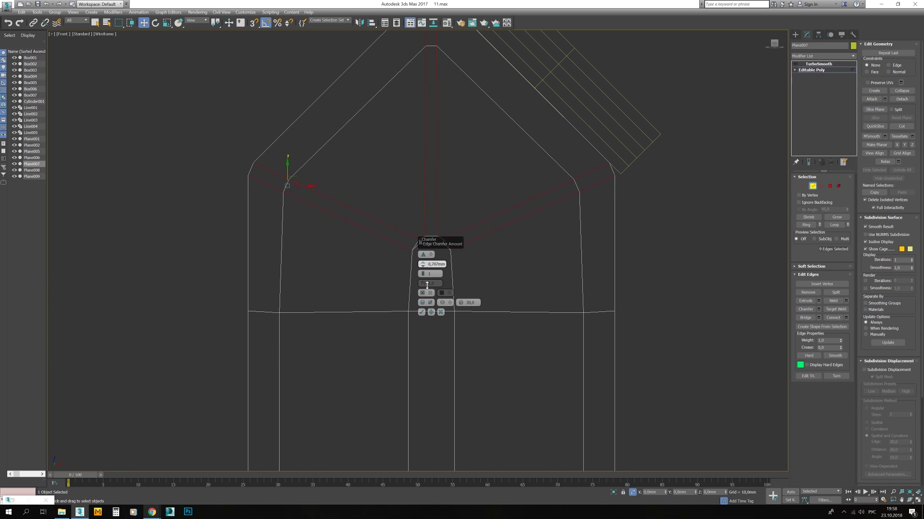
pyautogui.click(433, 241)
pyautogui.scroll(4, 433, 241)
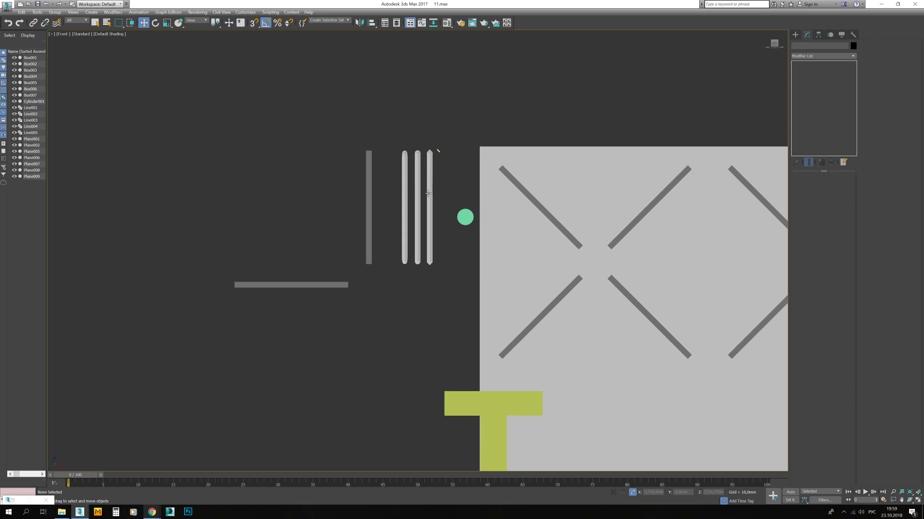
# Step: Copy both halves of the first grooved strip sideways and taper the copy's ends
pyautogui.scroll(4, 428, 193)
pyautogui.keyDown('shift'); pyautogui.moveTo(373, 183); pyautogui.dragTo(342, 183); pyautogui.keyUp('shift')
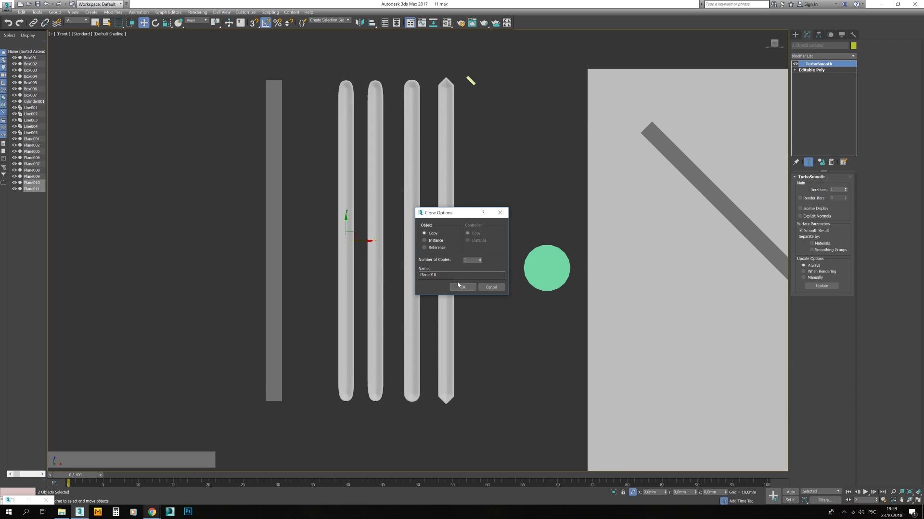
pyautogui.click(456, 285)
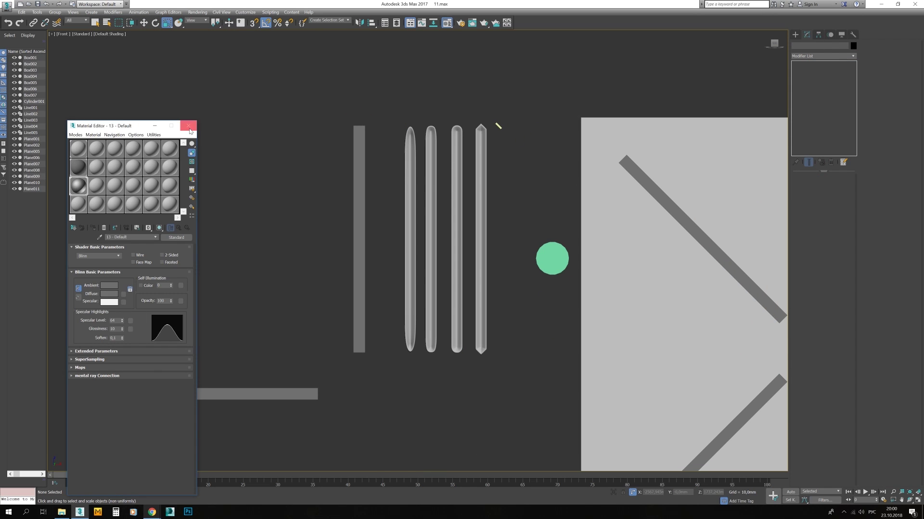
pyautogui.click(189, 127)
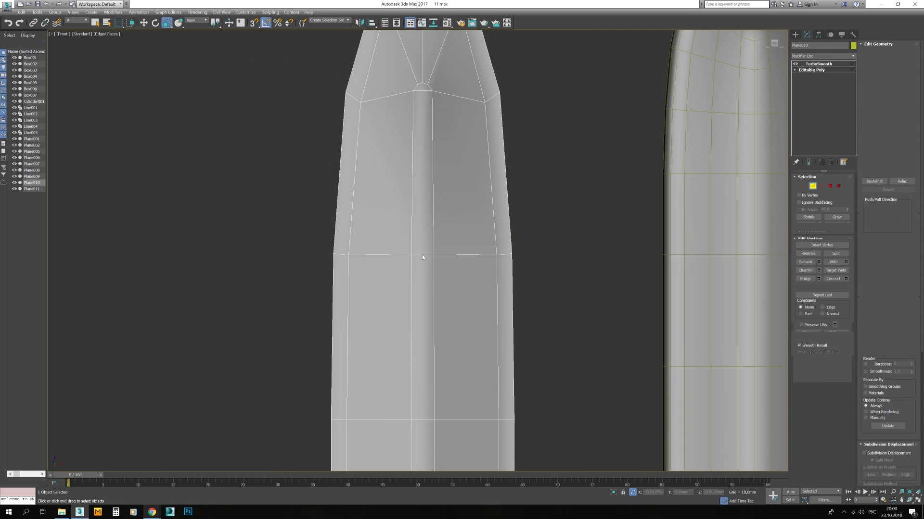
pyautogui.click(422, 254)
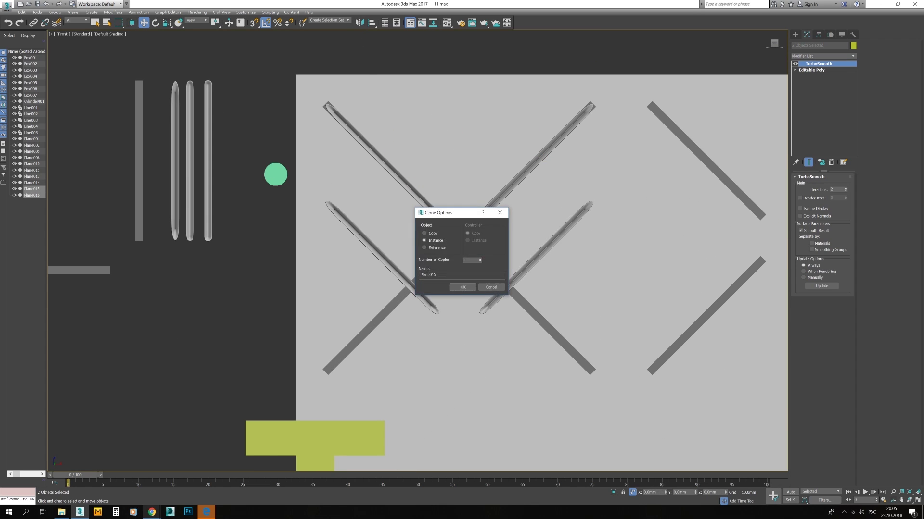
# Step: Instance the diagonal grooved strips in place of the headboard's eight slats and move them onto its front face
pyautogui.press('Escape')
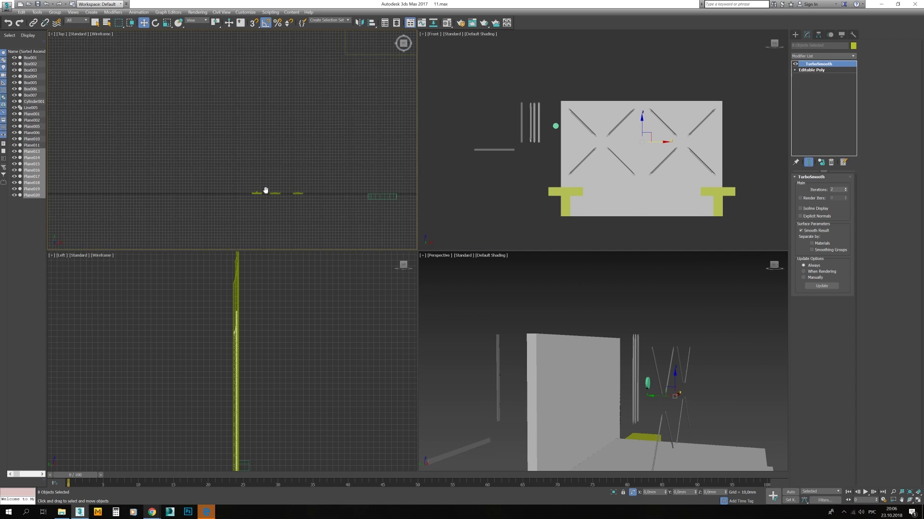
pyautogui.moveTo(265, 190); pyautogui.dragTo(266, 120, button='middle')
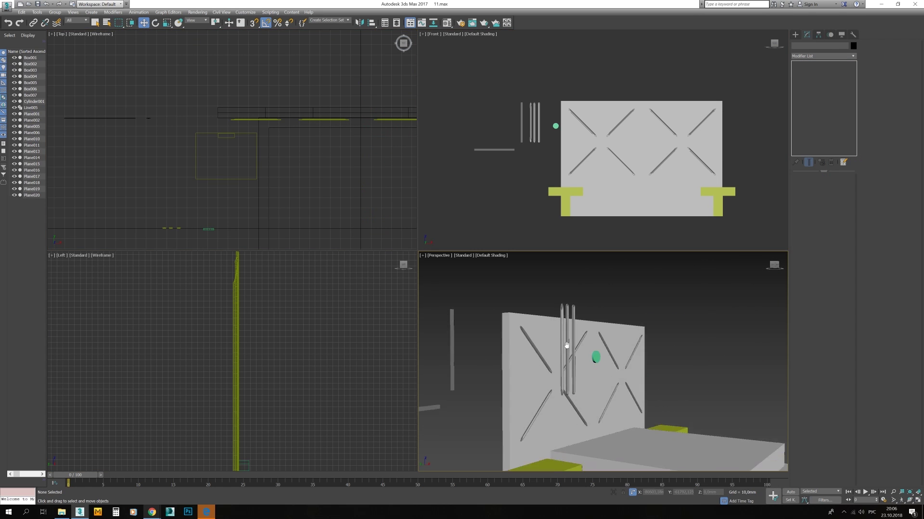
pyautogui.scroll(4, 585, 366)
pyautogui.hotkey('alt', 'w')
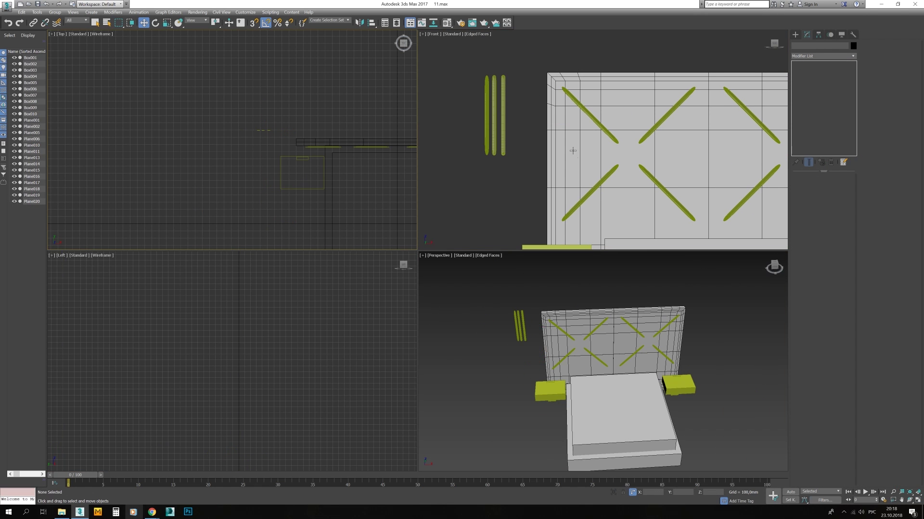
# Step: Select the upper-left headboard section's vertex rows and scale them across the thickness to start rounding its outer edge
pyautogui.click(573, 151)
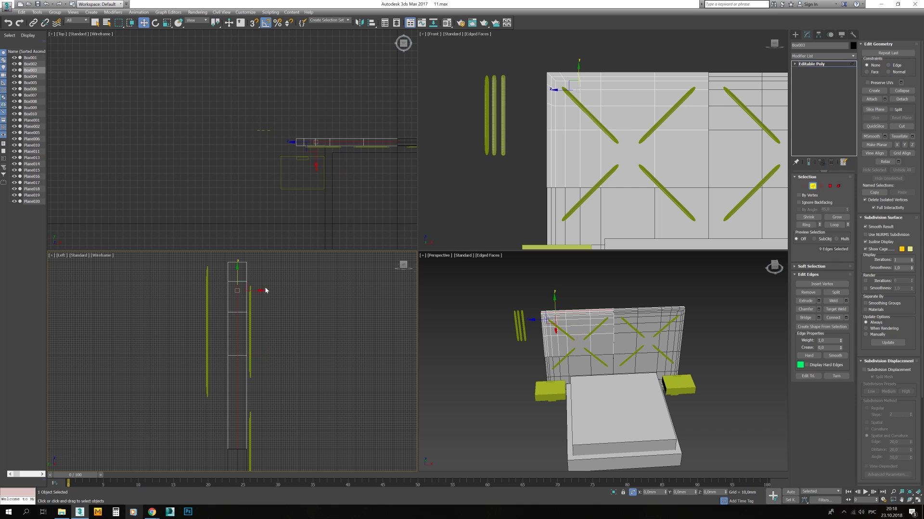
pyautogui.click(236, 423)
pyautogui.press('1')
pyautogui.scroll(6, 236, 261)
pyautogui.scroll(9, 287, 143)
pyautogui.moveTo(237, 258); pyautogui.dragTo(274, 445)
pyautogui.scroll(-7, 263, 331)
pyautogui.press('4')
pyautogui.press('1')
pyautogui.scroll(4, 289, 380)
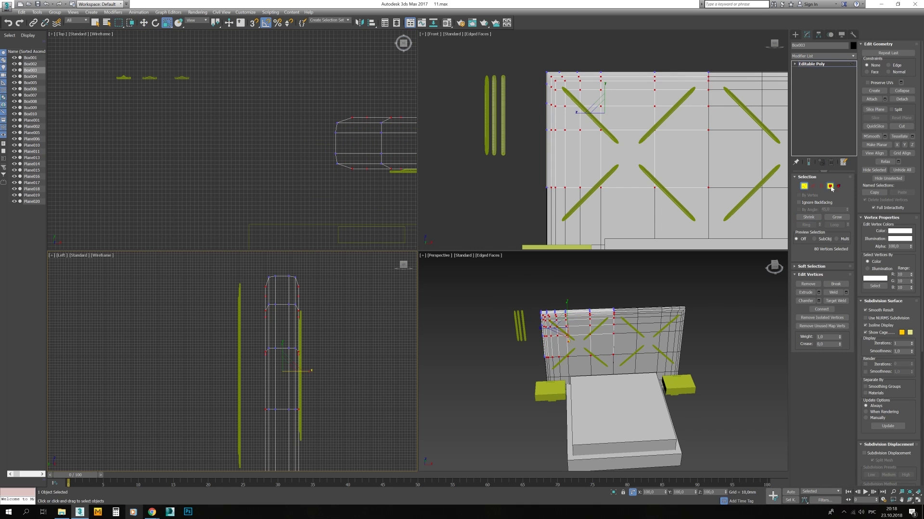
# Step: Scale the headboard section's inner vertices wider across the thickness to round its profile further
pyautogui.press('r')
pyautogui.click(830, 185)
pyautogui.press('1')
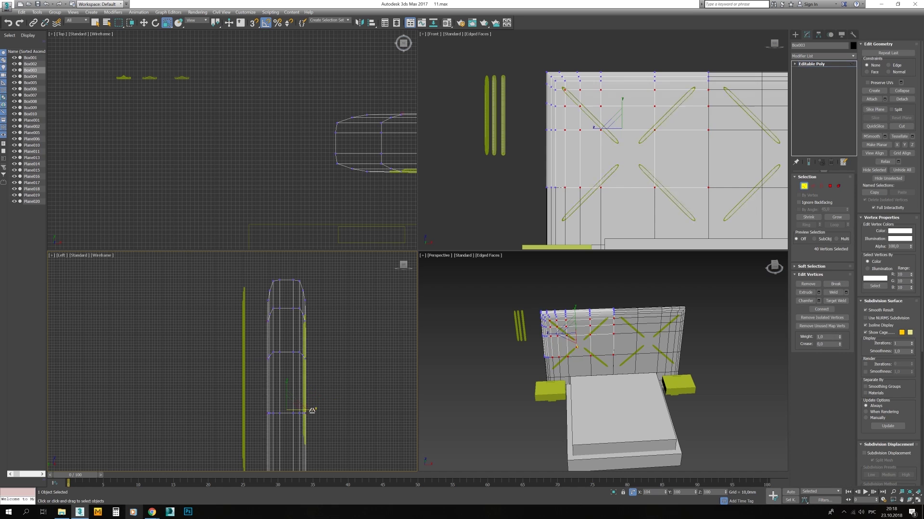
pyautogui.press('4')
pyautogui.press('2')
pyautogui.keyDown('alt'); pyautogui.moveTo(450, 345); pyautogui.dragTo(534, 317, button='middle'); pyautogui.keyUp('alt')
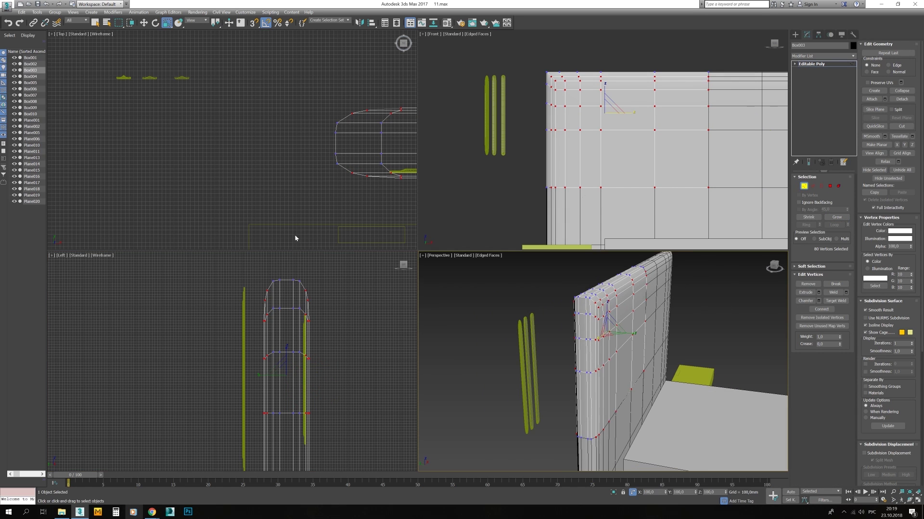
# Step: Refine the edges and vertices at the headboard section's upper outer corner to round it off
pyautogui.scroll(5, 539, 317)
pyautogui.scroll(6, 526, 76)
pyautogui.scroll(-3, 568, 120)
pyautogui.hotkey('ctrl', 'shift', 'c')
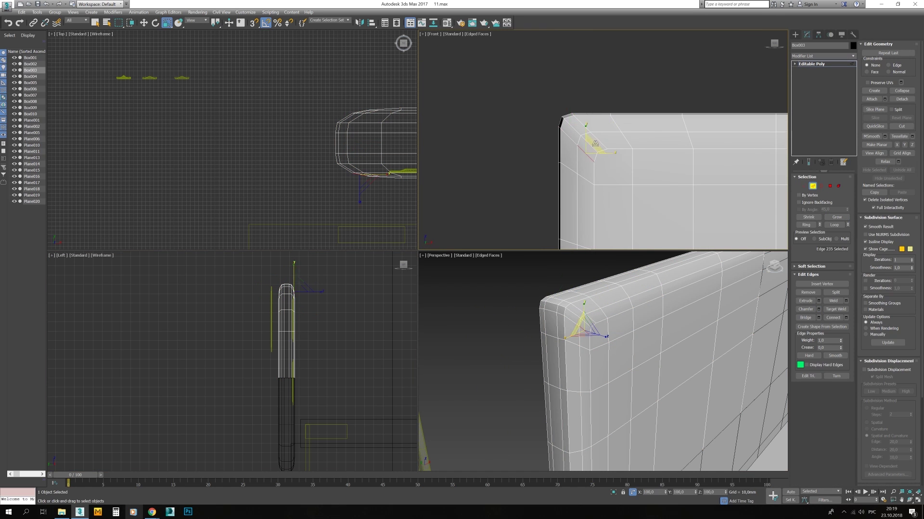
pyautogui.scroll(-3, 587, 148)
pyautogui.keyDown('alt'); pyautogui.moveTo(620, 308); pyautogui.dragTo(645, 309, button='middle'); pyautogui.keyUp('alt')
pyautogui.hotkey('alt', 'w')
pyautogui.press('1')
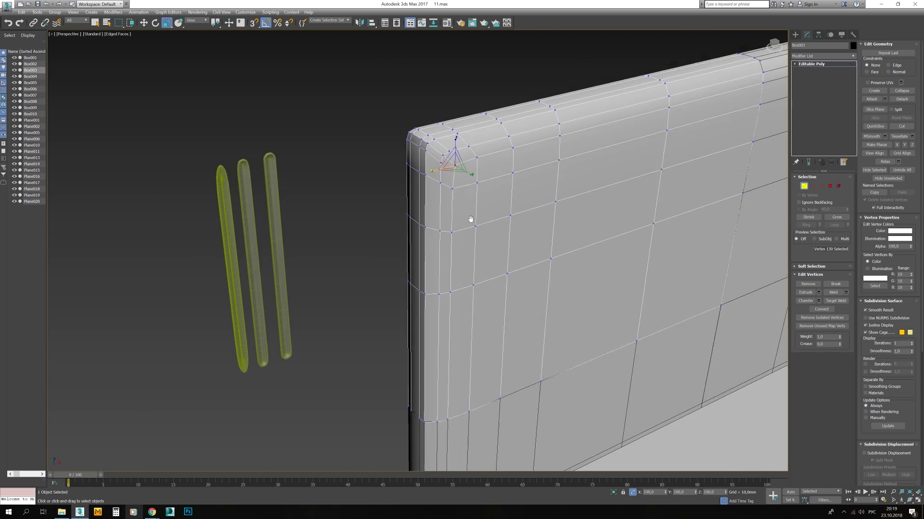
# Step: Chamfer the edge loop along the headboard section's perimeter by about 4.8 mm and show the model without edged faces
pyautogui.press('2')
pyautogui.keyDown('alt'); pyautogui.moveTo(470, 219); pyautogui.dragTo(423, 259, button='middle'); pyautogui.keyUp('alt')
pyautogui.hotkey('ctrl', 'shift', 'c')
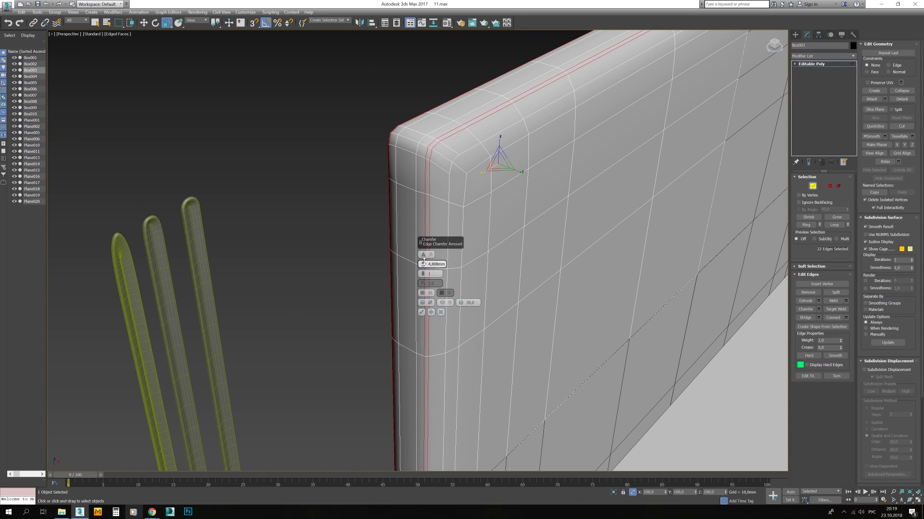
pyautogui.click(421, 312)
pyautogui.scroll(-5, 527, 279)
pyautogui.press('2')
pyautogui.click(561, 127)
pyautogui.keyDown('alt'); pyautogui.moveTo(527, 279); pyautogui.dragTo(491, 223, button='middle'); pyautogui.keyUp('alt')
pyautogui.scroll(-3, 511, 255)
pyautogui.press('F4')
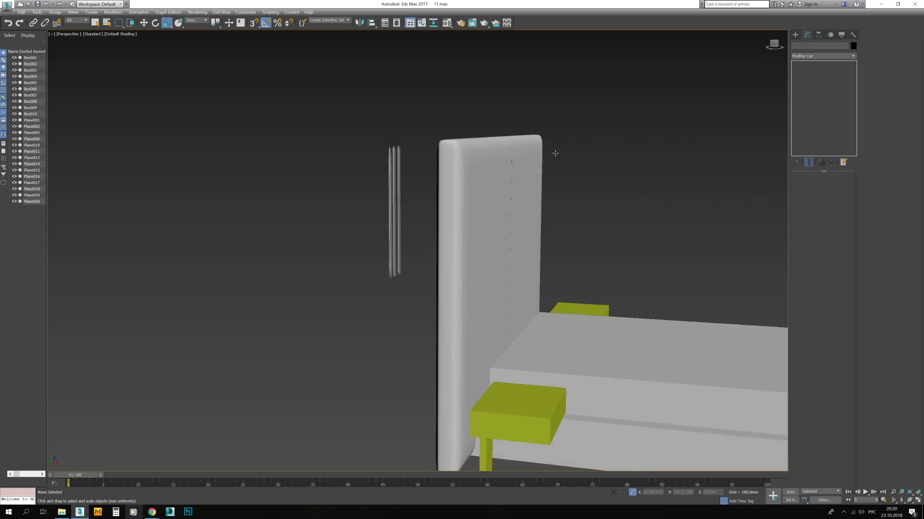
pyautogui.keyDown('alt'); pyautogui.moveTo(552, 151); pyautogui.dragTo(553, 151, button='middle'); pyautogui.keyUp('alt')
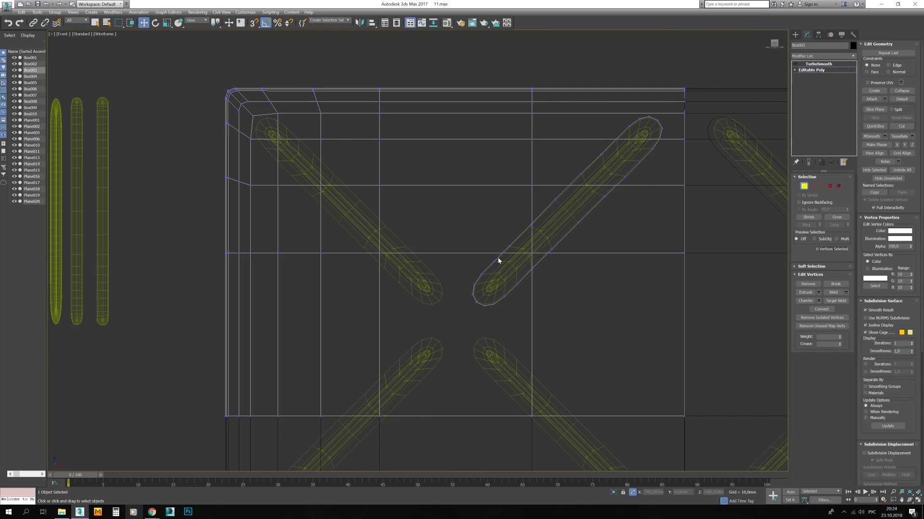
# Step: Cut the outline of the upper-left diagonal strip into the headboard section's mesh
pyautogui.scroll(4, 429, 258)
pyautogui.hotkey('alt', 'c')
pyautogui.moveTo(272, 105); pyautogui.dragTo(355, 190, button='middle')
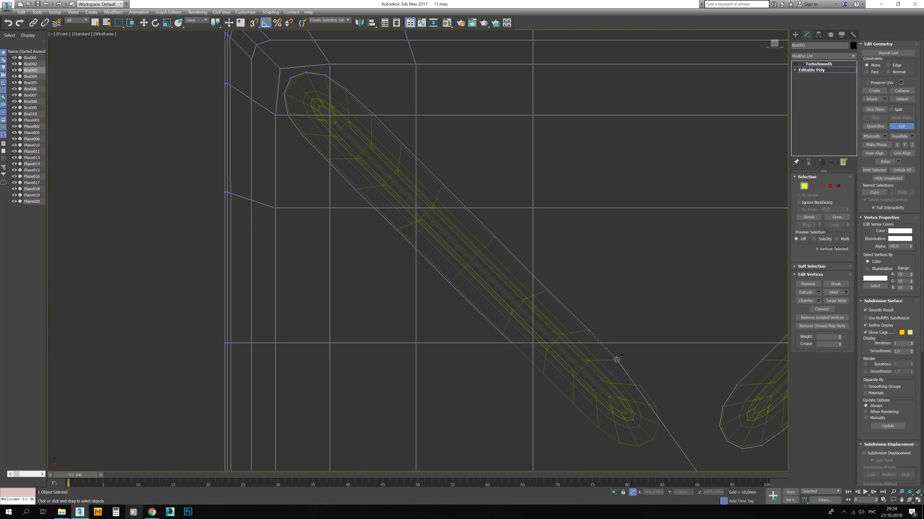
pyautogui.scroll(-8, 520, 359)
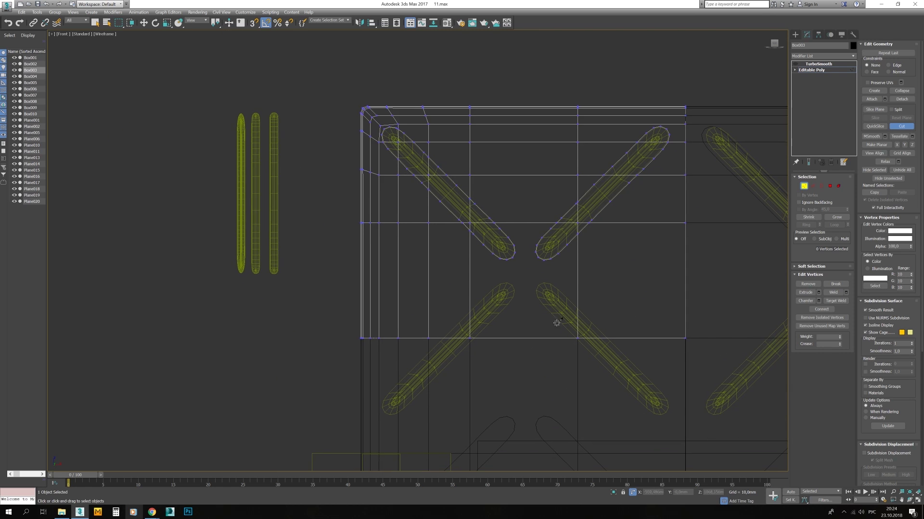
# Step: Delete TurboSmooth from the lower-left headboard section and convert the section to an Editable Poly
pyautogui.press('w')
pyautogui.click(514, 371)
pyautogui.click(834, 64)
pyautogui.click(831, 162)
pyautogui.rightClick(515, 381)
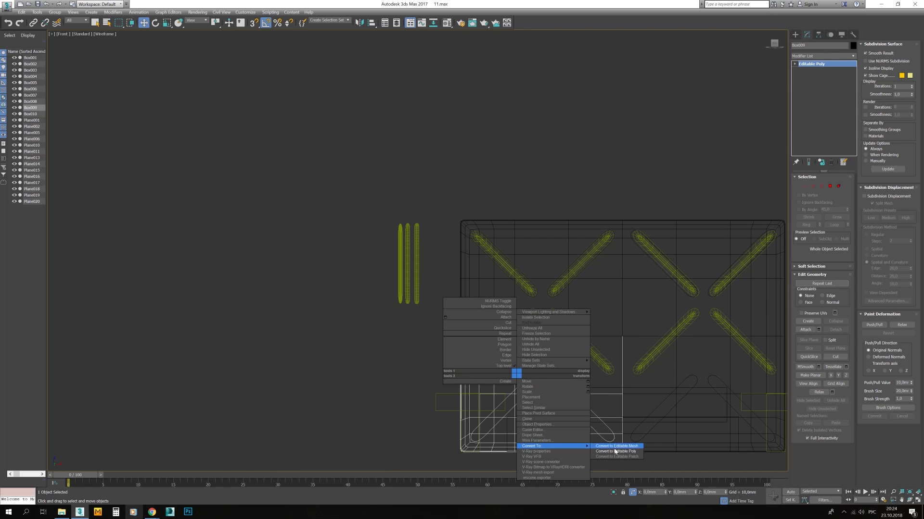
# Step: Remove the mirrored strip outline edges from the lower-left headboard section
pyautogui.click(529, 370)
pyautogui.scroll(5, 524, 283)
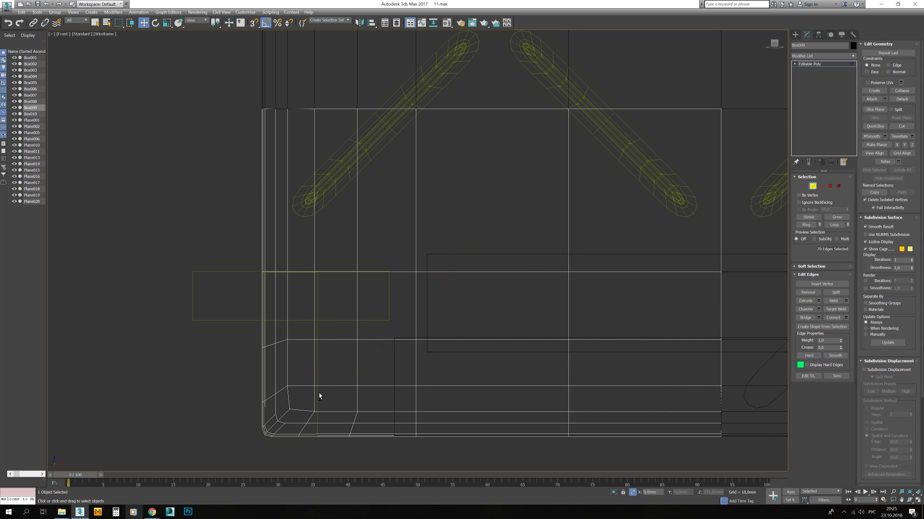
pyautogui.press('6')
pyautogui.scroll(-3, 426, 88)
pyautogui.scroll(-4, 598, 269)
# Step: Attach the lower headboard sections to the upper ones and weld the seam vertices on the left half
pyautogui.click(656, 266)
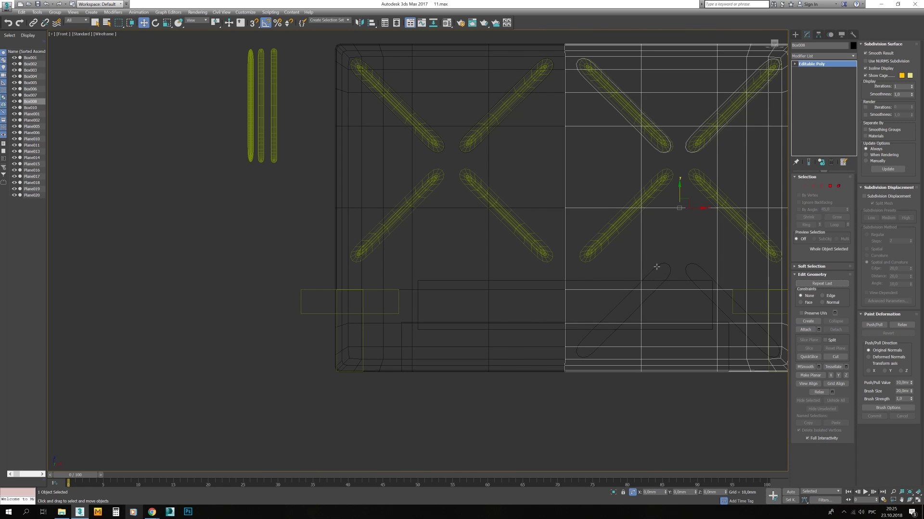
pyautogui.scroll(2, 454, 192)
pyautogui.click(453, 191)
pyautogui.hotkey('alt', 'w')
pyautogui.press('1')
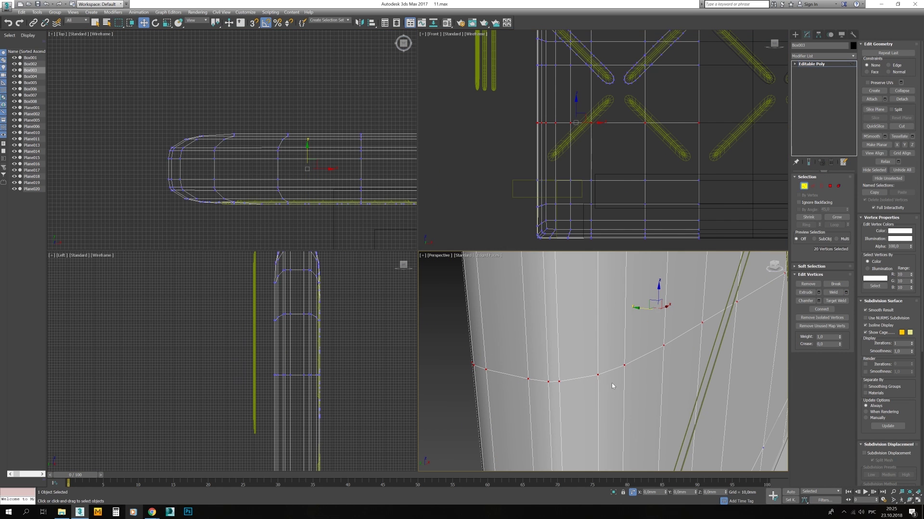
pyautogui.click(611, 383)
# Step: Cut the outlines of the left half's two lower diagonal strips into the headboard mesh
pyautogui.hotkey('alt', 'w')
pyautogui.scroll(2, 619, 281)
pyautogui.hotkey('alt', 'c')
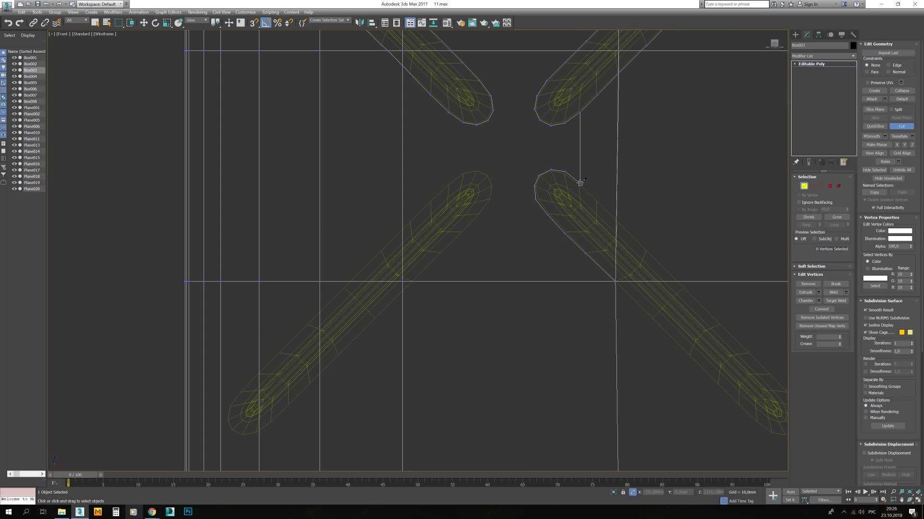
pyautogui.moveTo(705, 334); pyautogui.dragTo(657, 313, button='middle')
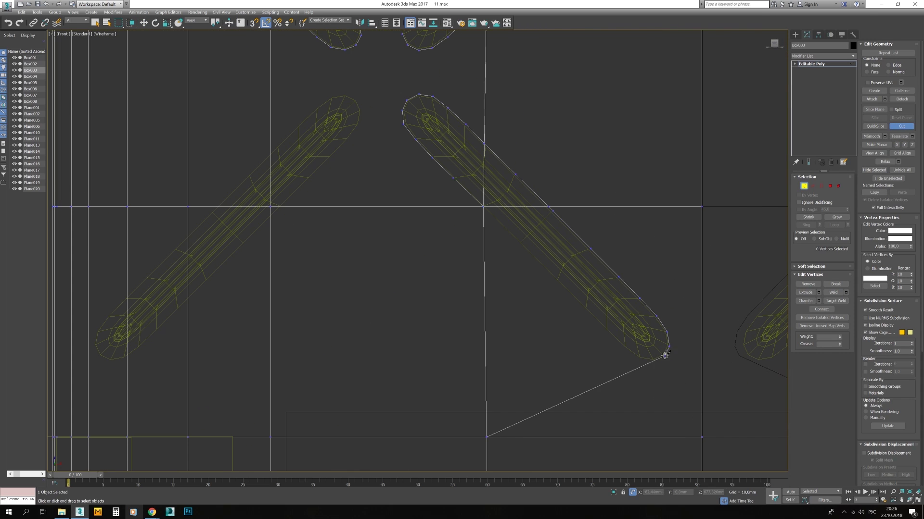
pyautogui.moveTo(286, 204); pyautogui.dragTo(488, 257, button='middle')
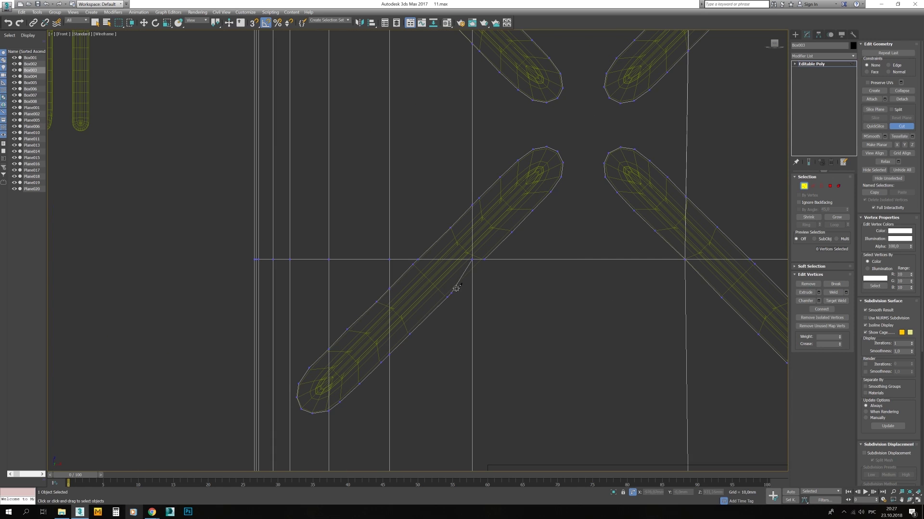
pyautogui.scroll(-3, 519, 273)
# Step: Select the headboard polygons inside the two lower strip outlines
pyautogui.press('w')
pyautogui.press('4')
pyautogui.click(568, 298)
pyautogui.scroll(3, 446, 277)
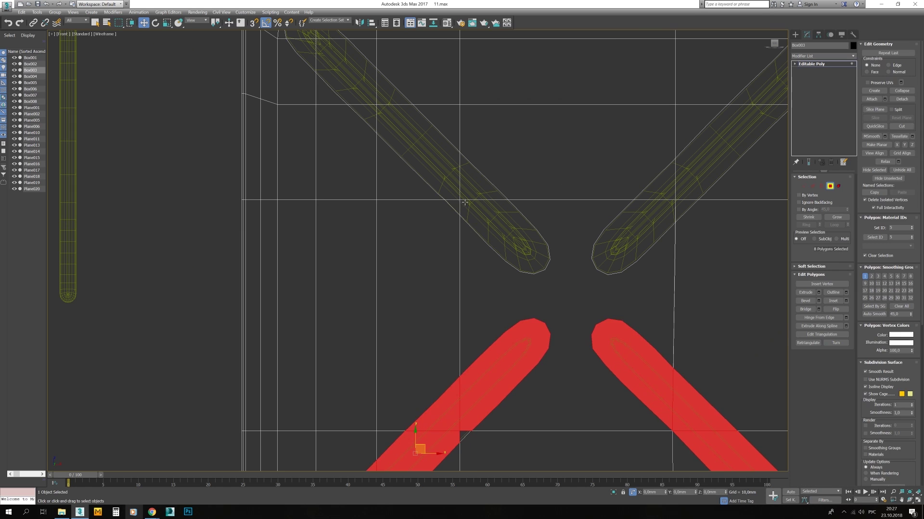
# Step: Cut crossing edges at the centre of the four strip outlines and connecting edges between their inner ends
pyautogui.press('1')
pyautogui.hotkey('alt', 'c')
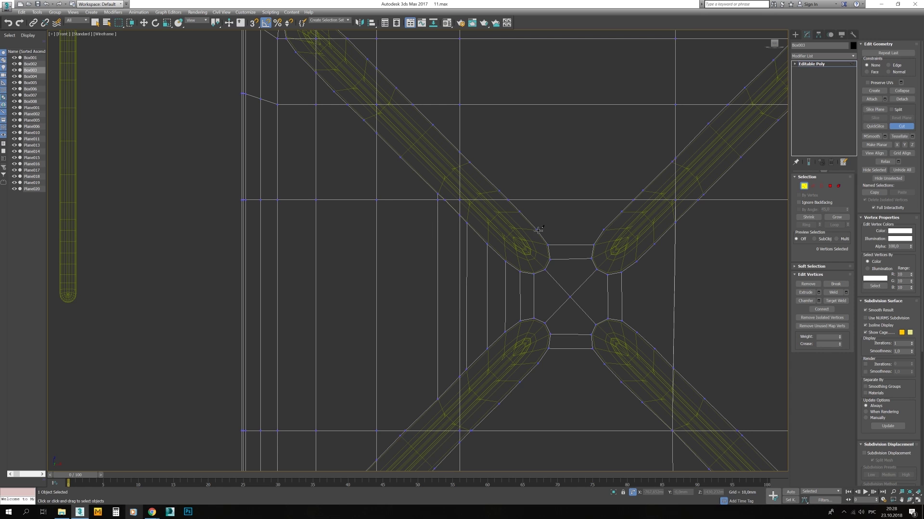
pyautogui.moveTo(563, 327); pyautogui.dragTo(523, 237, button='middle')
pyautogui.click(479, 293)
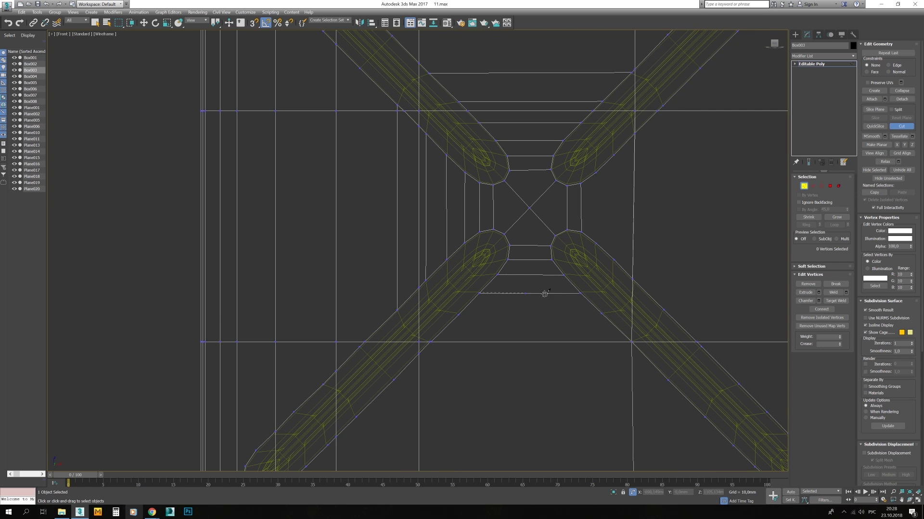
# Step: Cut the remaining horizontal and vertical connecting edges between the outlines of the left half's diagonal strips
pyautogui.moveTo(487, 315); pyautogui.dragTo(384, 282, button='middle')
pyautogui.scroll(-2, 508, 163)
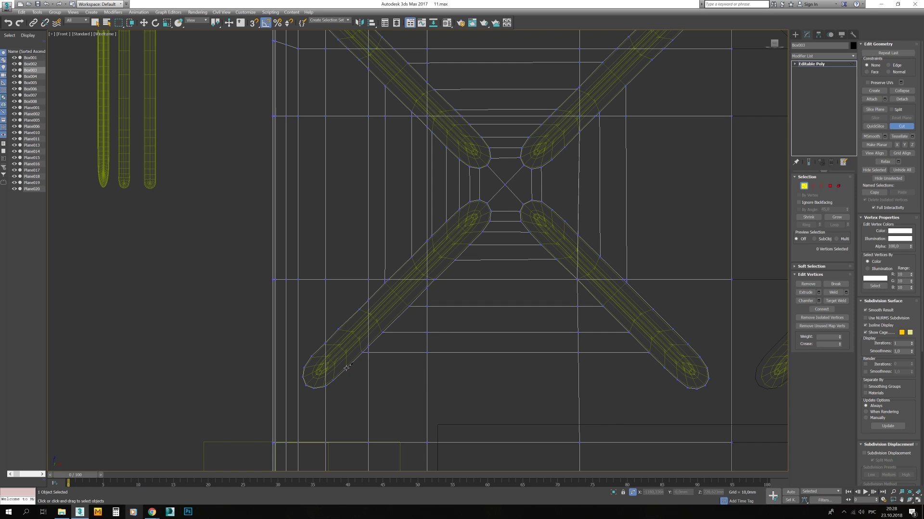
pyautogui.moveTo(452, 183); pyautogui.dragTo(506, 217, button='middle')
pyautogui.scroll(-3, 481, 327)
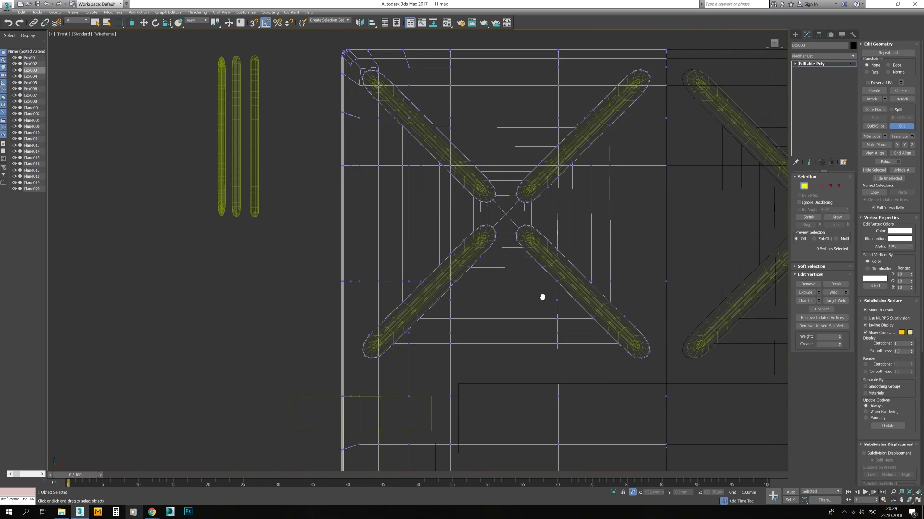
# Step: Remove the old edge loops running through the strip outlines and tidy the leftover vertices between the lower strips
pyautogui.scroll(4, 354, 282)
pyautogui.press('2')
pyautogui.doubleClick(354, 279)
pyautogui.press('w')
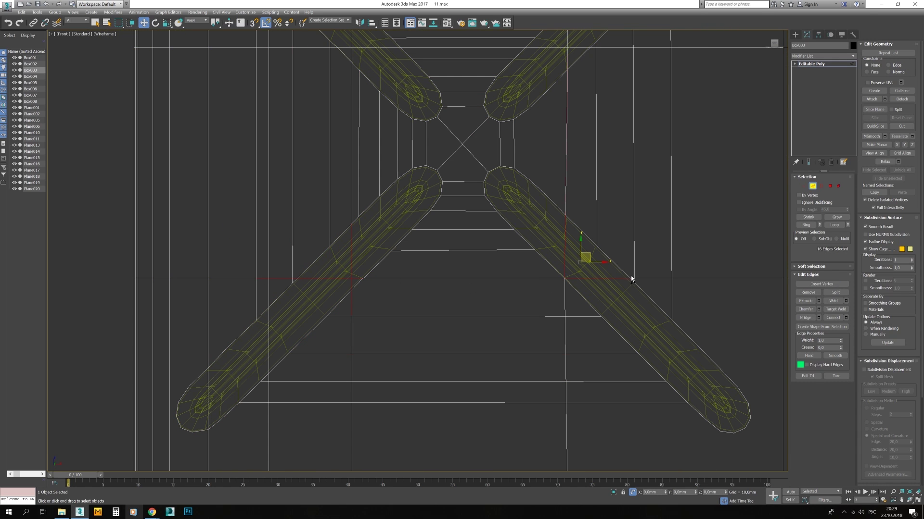
pyautogui.scroll(-4, 316, 356)
pyautogui.doubleClick(293, 162)
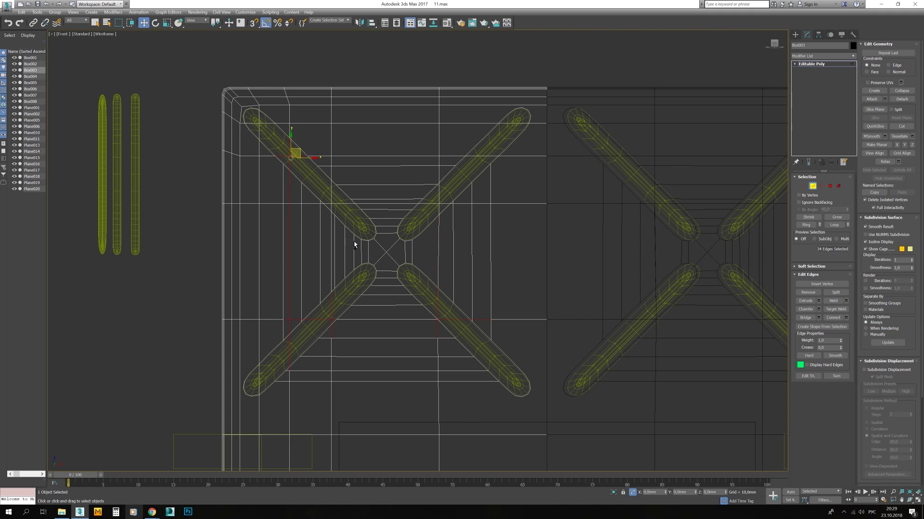
pyautogui.press('1')
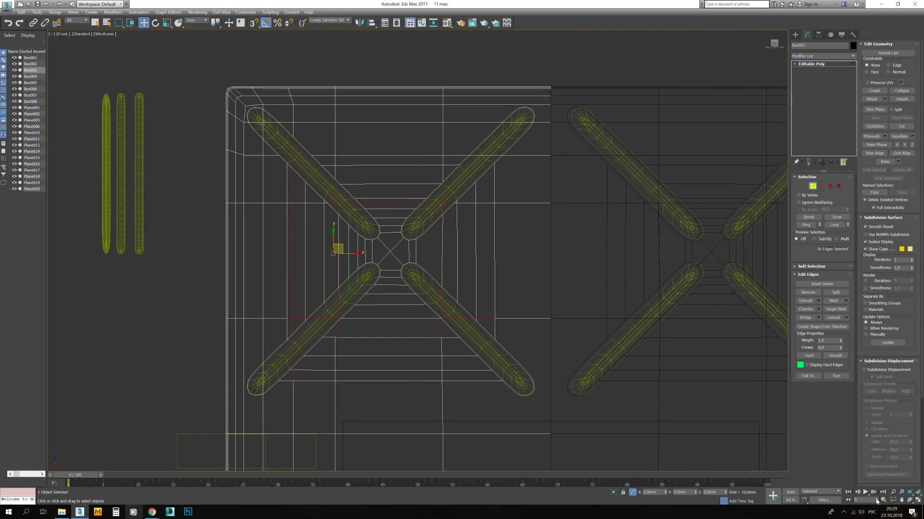
pyautogui.hotkey('alt', 'w')
pyautogui.scroll(3, 580, 337)
pyautogui.scroll(-3, 580, 337)
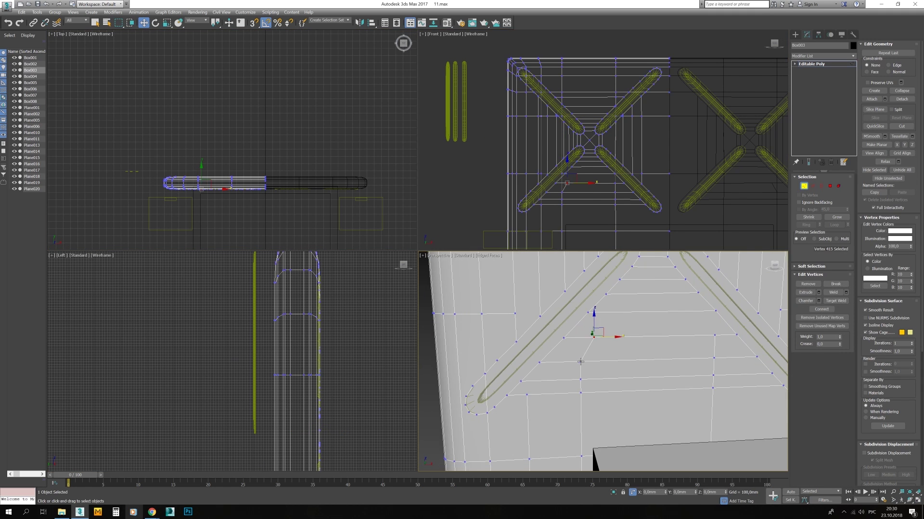
pyautogui.click(567, 398)
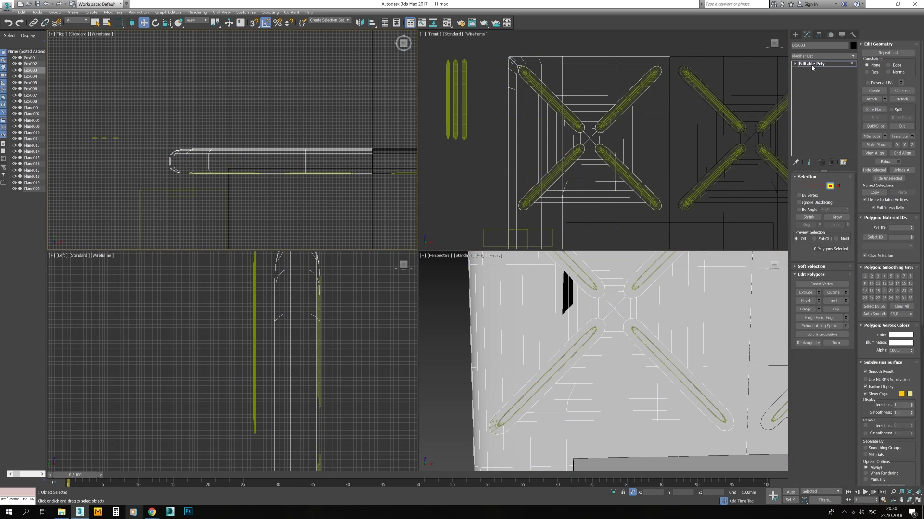
# Step: Select the headboard polygons inside the left half's four strip outlines and delete them
pyautogui.click(830, 185)
pyautogui.scroll(3, 601, 145)
pyautogui.moveTo(601, 120); pyautogui.dragTo(601, 187, button='middle')
pyautogui.click(684, 87)
pyautogui.keyDown('ctrl'); pyautogui.click(550, 88); pyautogui.keyUp('ctrl')
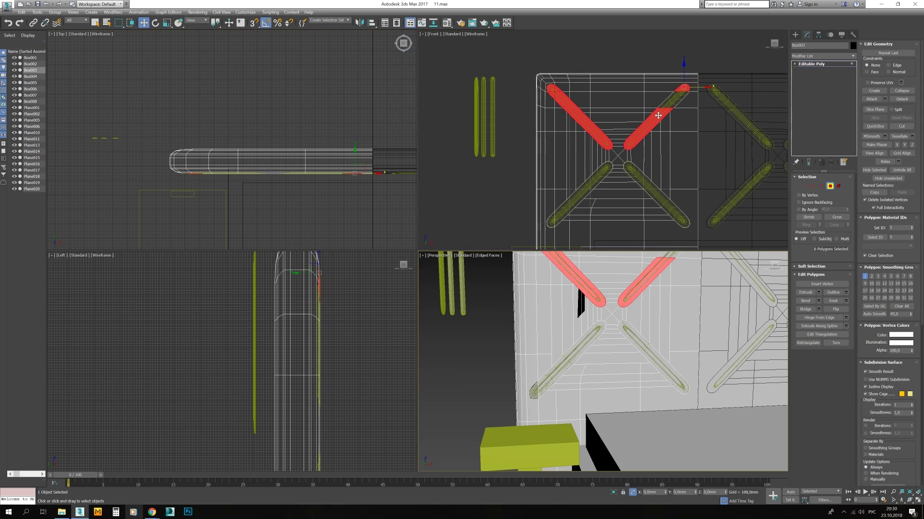
pyautogui.keyDown('ctrl'); pyautogui.click(671, 101); pyautogui.keyUp('ctrl')
pyautogui.keyDown('ctrl'); pyautogui.click(570, 357); pyautogui.keyUp('ctrl')
pyautogui.keyDown('ctrl'); pyautogui.click(652, 359); pyautogui.keyUp('ctrl')
pyautogui.press('Delete')
# Step: Remove the TurboSmooth modifier from the left half's upper-left decorative strip
pyautogui.click(918, 500)
pyautogui.click(830, 186)
pyautogui.scroll(3, 467, 192)
pyautogui.click(385, 168)
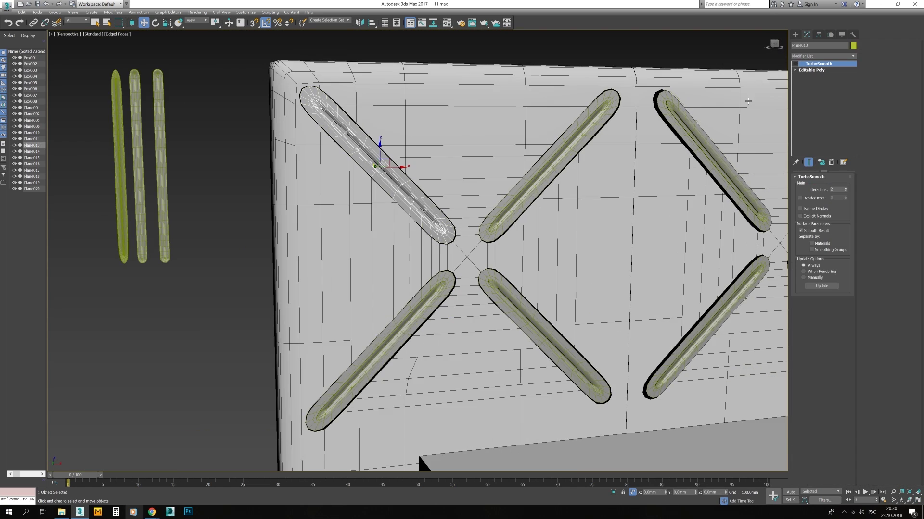
pyautogui.press('F4')
pyautogui.press('F4')
pyautogui.click(395, 171)
pyautogui.click(831, 163)
# Step: Attach the left half's other three decorative strips to the upper-left strip
pyautogui.click(806, 330)
pyautogui.click(580, 319)
pyautogui.click(573, 207)
pyautogui.click(513, 297)
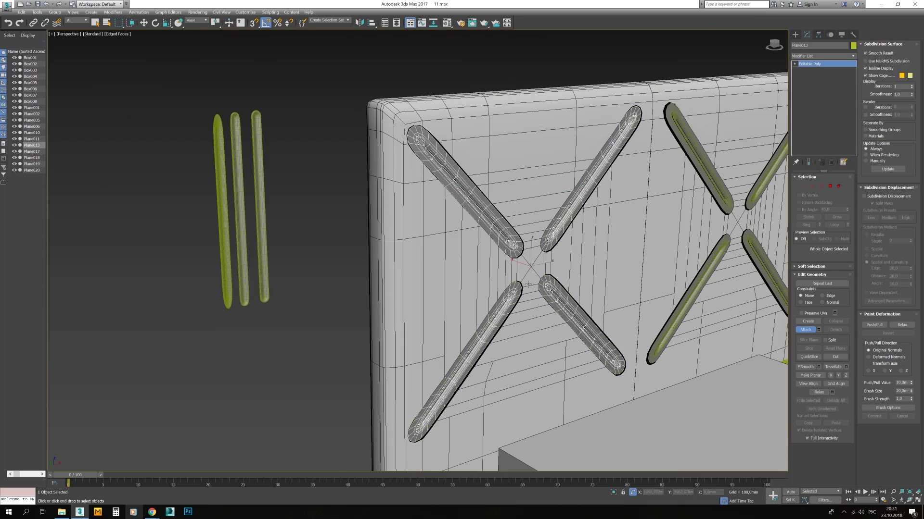
# Step: Select the inner elements of the four attached strips and detach them as a separate object
pyautogui.press('w')
pyautogui.scroll(2, 529, 285)
pyautogui.keyDown('alt'); pyautogui.moveTo(528, 285); pyautogui.dragTo(481, 284, button='middle'); pyautogui.keyUp('alt')
pyautogui.click(838, 187)
pyautogui.click(498, 229)
pyautogui.keyDown('ctrl'); pyautogui.click(588, 229); pyautogui.keyUp('ctrl')
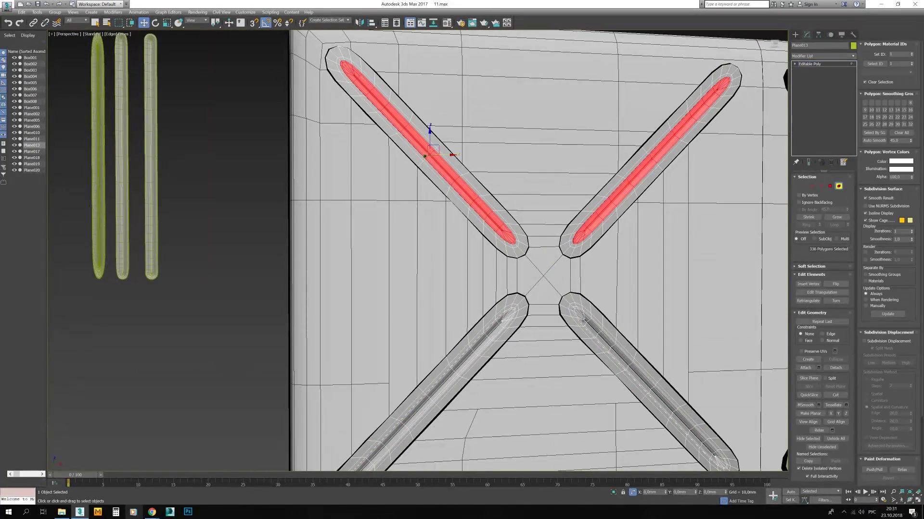
pyautogui.keyDown('ctrl'); pyautogui.click(582, 321); pyautogui.keyUp('ctrl')
pyautogui.keyDown('ctrl'); pyautogui.click(504, 318); pyautogui.keyUp('ctrl')
pyautogui.click(835, 368)
pyautogui.press('Return')
# Step: Attach the remaining strip borders to the headboard's left half and isolate it
pyautogui.click(839, 186)
pyautogui.press('m')
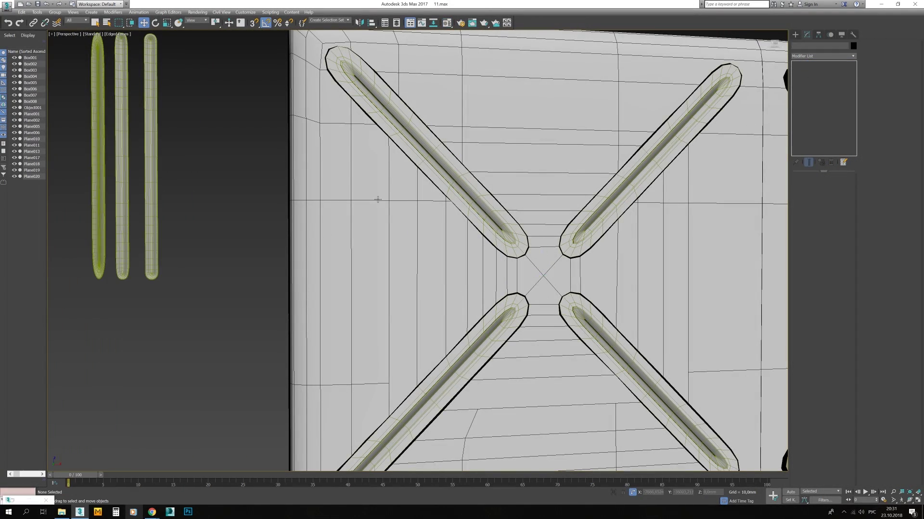
pyautogui.scroll(-3, 572, 274)
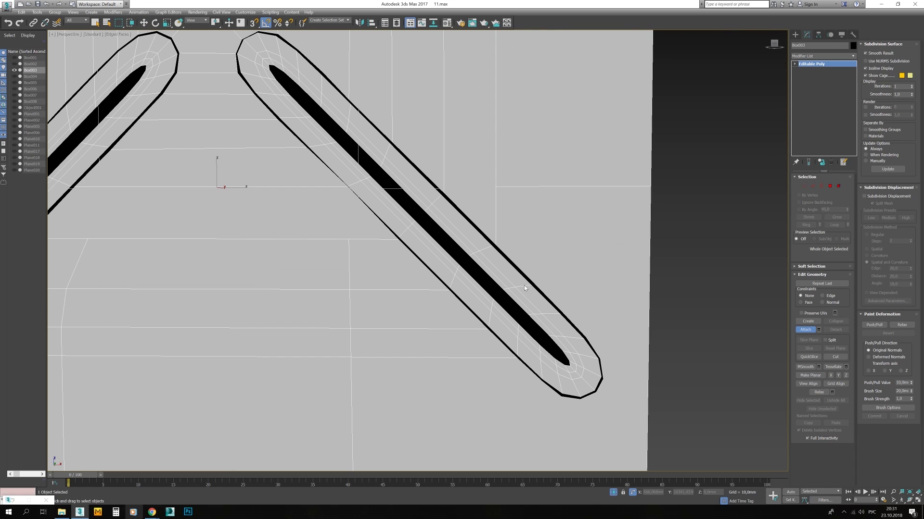
# Step: Select seam vertices at the lower-right strip's outer end and take the headboard's rear polygons out of view
pyautogui.click(803, 186)
pyautogui.click(560, 313)
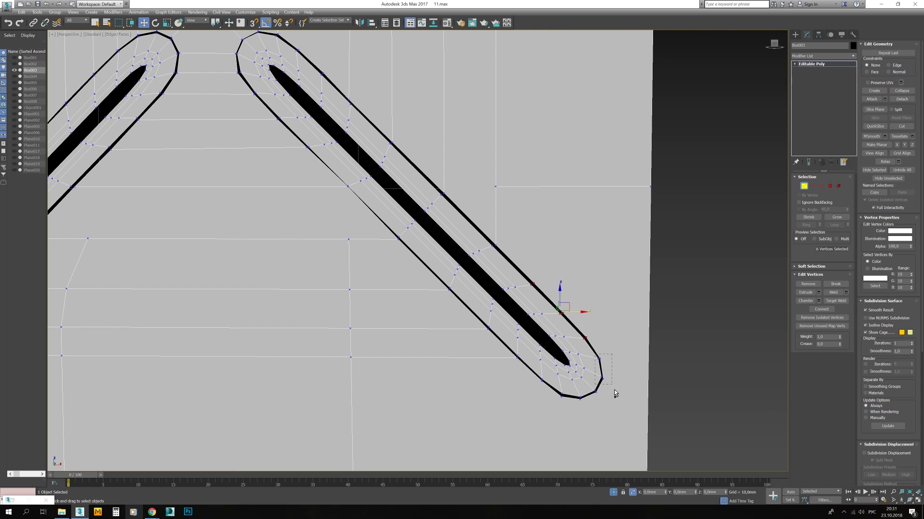
pyautogui.scroll(-5, 614, 391)
pyautogui.hotkey('alt', 'w')
pyautogui.click(830, 186)
pyautogui.moveTo(393, 191); pyautogui.dragTo(153, 168)
pyautogui.click(833, 218)
pyautogui.press('1')
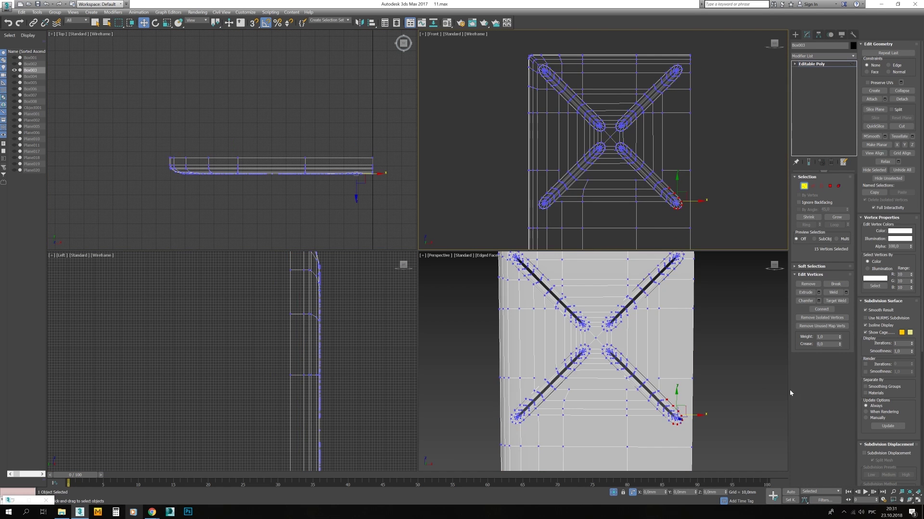
# Step: Add the remaining seam vertices around the lower-right strip to the selection and weld them
pyautogui.hotkey('alt', 'w')
pyautogui.scroll(5, 554, 362)
pyautogui.keyDown('ctrl'); pyautogui.click(341, 146); pyautogui.keyUp('ctrl')
pyautogui.moveTo(341, 146); pyautogui.dragTo(371, 194, button='middle')
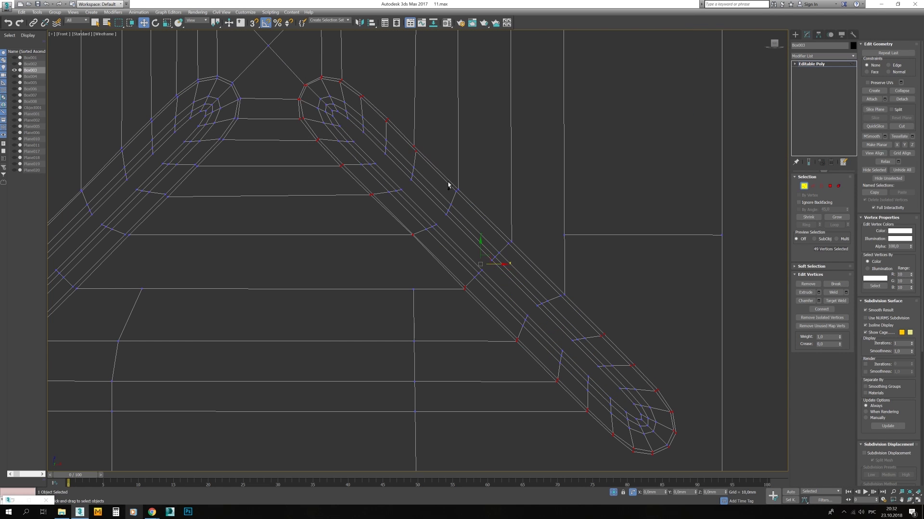
pyautogui.click(422, 278)
pyautogui.scroll(-2, 433, 303)
# Step: Select the paired seam vertices around the lower-left strip and weld them
pyautogui.moveTo(433, 303); pyautogui.dragTo(690, 314, button='middle')
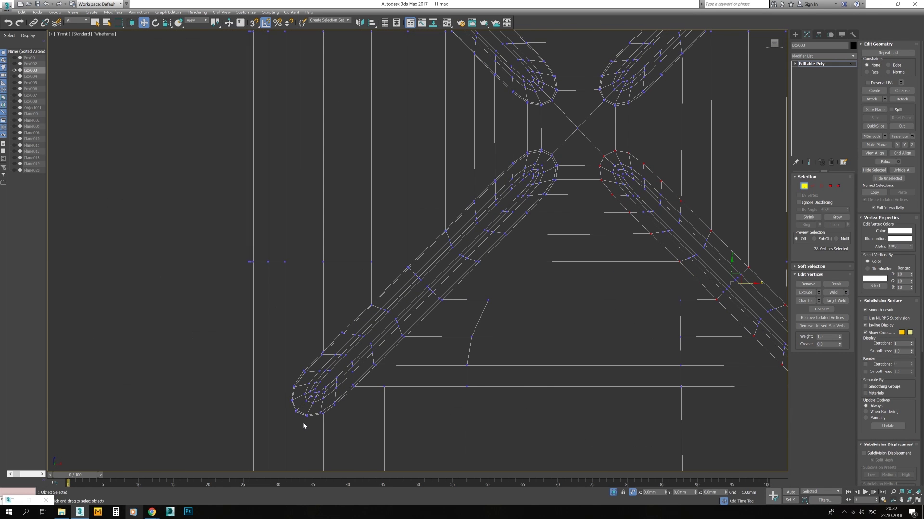
pyautogui.scroll(2, 303, 425)
pyautogui.moveTo(337, 425); pyautogui.dragTo(280, 403)
pyautogui.keyDown('ctrl'); pyautogui.moveTo(280, 400); pyautogui.dragTo(296, 366); pyautogui.keyUp('ctrl')
pyautogui.keyDown('ctrl'); pyautogui.moveTo(292, 323); pyautogui.dragTo(296, 337); pyautogui.keyUp('ctrl')
pyautogui.keyDown('ctrl'); pyautogui.moveTo(559, 203); pyautogui.dragTo(546, 189); pyautogui.keyUp('ctrl')
pyautogui.moveTo(534, 159); pyautogui.dragTo(507, 270, button='middle')
pyautogui.keyDown('ctrl'); pyautogui.moveTo(472, 258); pyautogui.dragTo(482, 269); pyautogui.keyUp('ctrl')
pyautogui.keyDown('ctrl'); pyautogui.moveTo(513, 218); pyautogui.dragTo(523, 228); pyautogui.keyUp('ctrl')
pyautogui.keyDown('ctrl'); pyautogui.moveTo(543, 188); pyautogui.dragTo(554, 199); pyautogui.keyUp('ctrl')
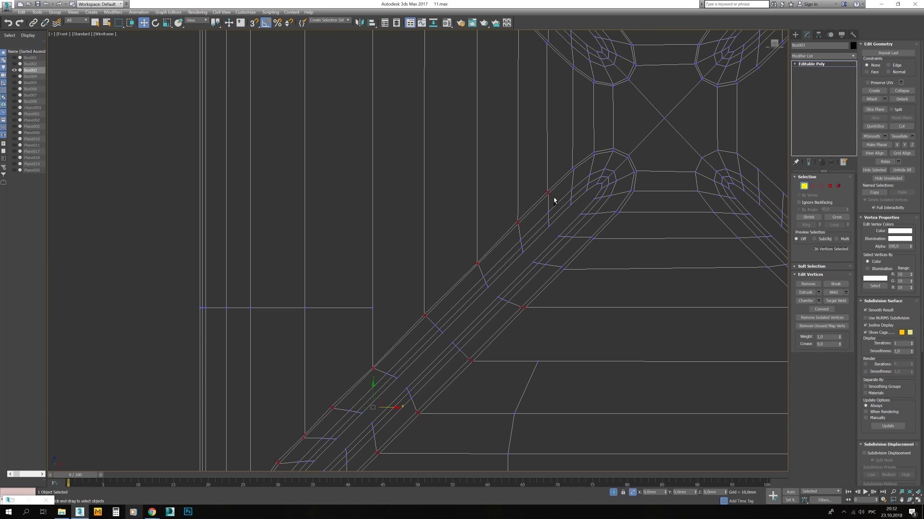
pyautogui.click(845, 292)
pyautogui.click(423, 278)
# Step: Select the paired seam vertices around the upper-right strip and weld them to the headboard
pyautogui.scroll(-3, 500, 260)
pyautogui.scroll(3, 500, 260)
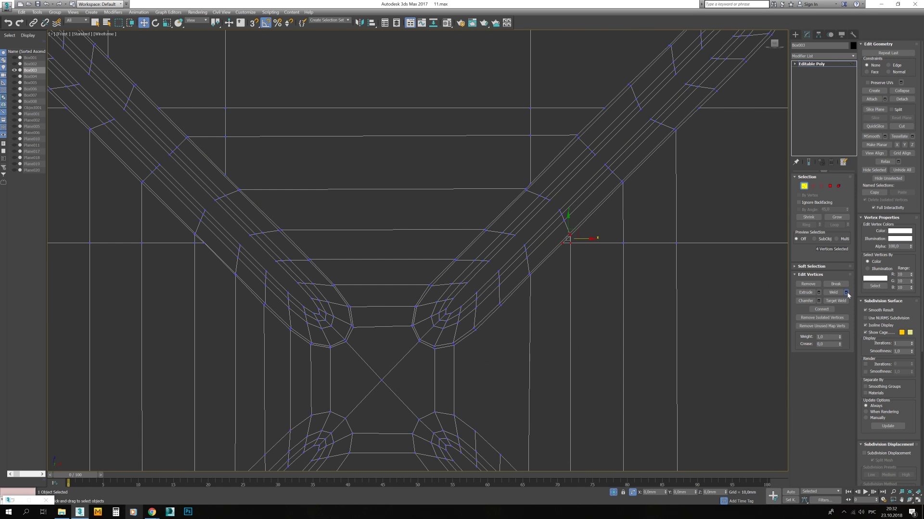
pyautogui.keyDown('ctrl'); pyautogui.moveTo(525, 231); pyautogui.dragTo(575, 282); pyautogui.keyUp('ctrl')
pyautogui.scroll(-2, 534, 275)
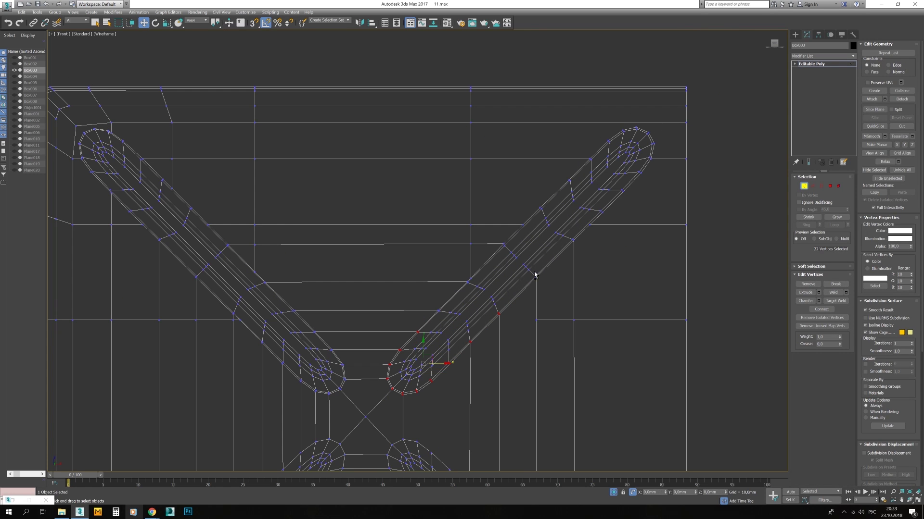
pyautogui.click(812, 186)
pyautogui.scroll(3, 623, 260)
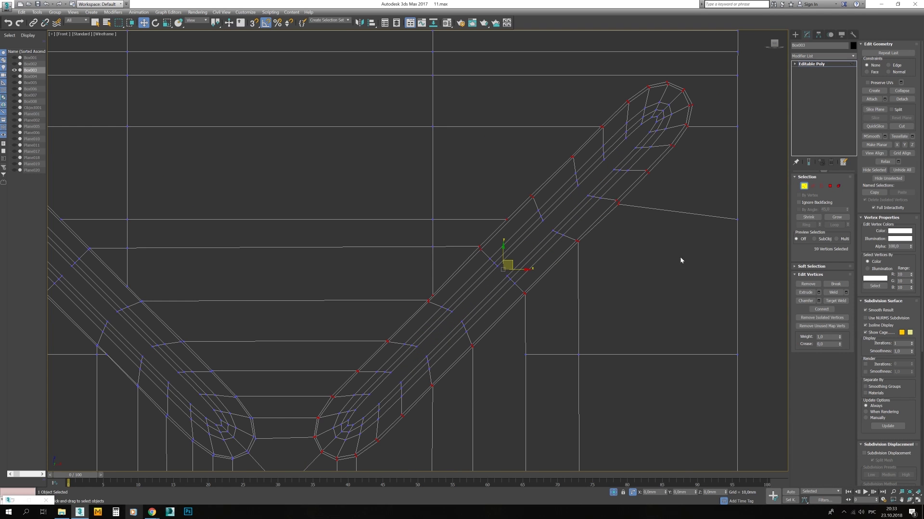
pyautogui.scroll(-2, 539, 227)
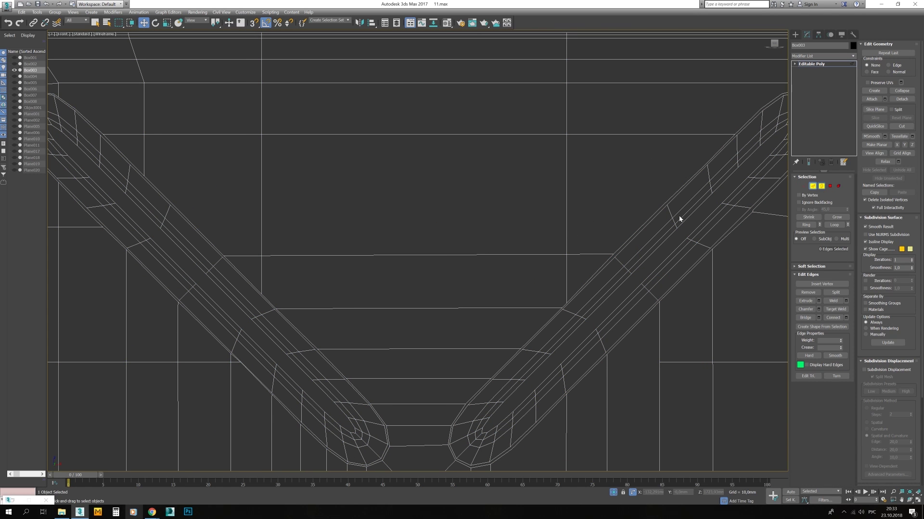
pyautogui.press('1')
pyautogui.scroll(-3, 483, 291)
# Step: Select the paired seam vertices around the upper-left strip and weld them to the headboard
pyautogui.scroll(5, 423, 237)
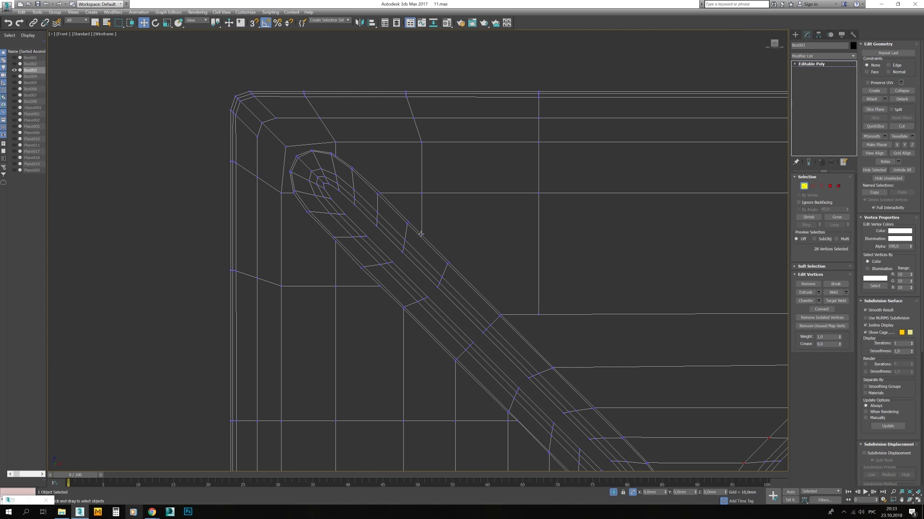
pyautogui.keyDown('ctrl'); pyautogui.moveTo(428, 213); pyautogui.dragTo(361, 290); pyautogui.keyUp('ctrl')
pyautogui.moveTo(360, 290); pyautogui.dragTo(351, 268, button='middle')
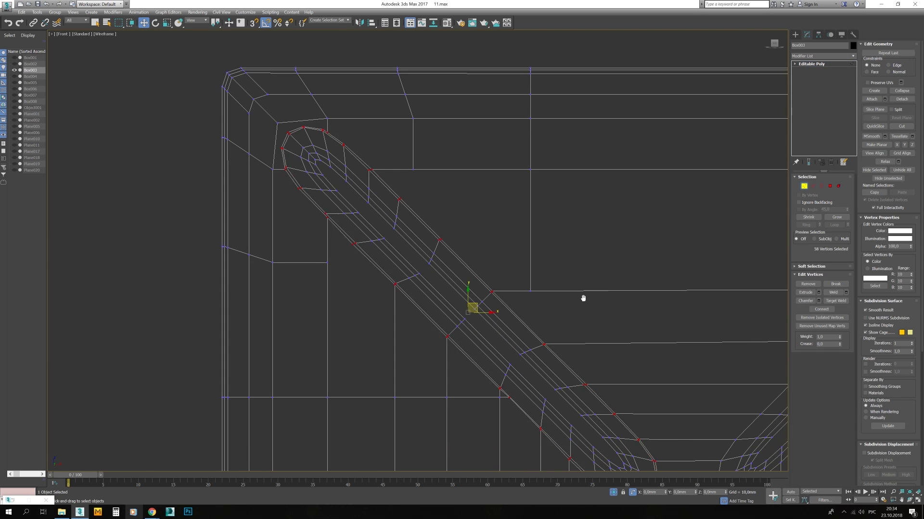
pyautogui.scroll(-1, 582, 298)
pyautogui.hotkey('ctrl', 'z')
pyautogui.hotkey('ctrl', 'z')
pyautogui.hotkey('ctrl', 'z')
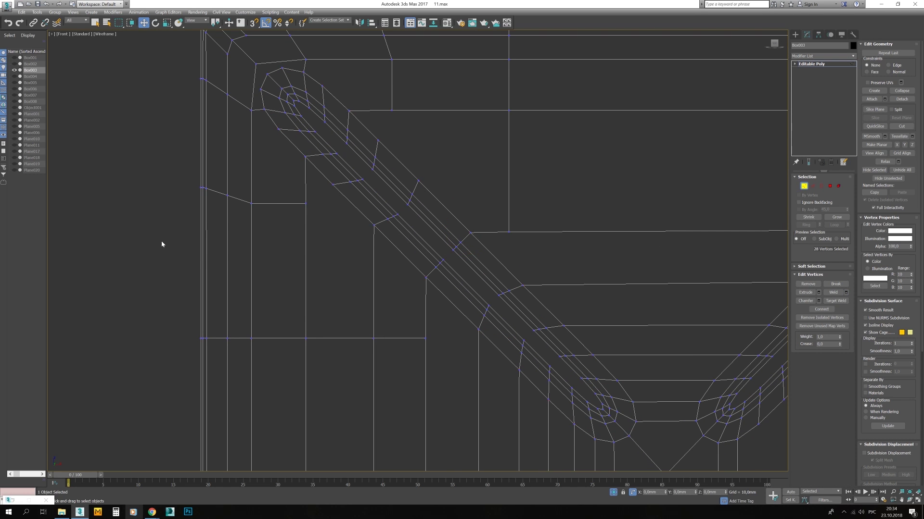
# Step: Shade the front view and connect the facing vertex pairs between the upper-right and lower-right strips
pyautogui.press('F3')
pyautogui.scroll(-3, 481, 240)
pyautogui.scroll(2, 512, 270)
pyautogui.click(526, 189)
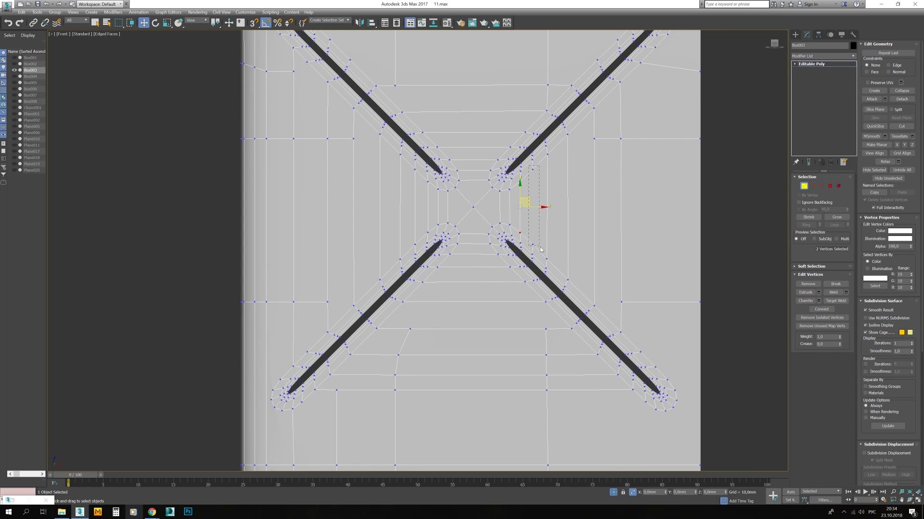
pyautogui.click(821, 309)
pyautogui.press('z')
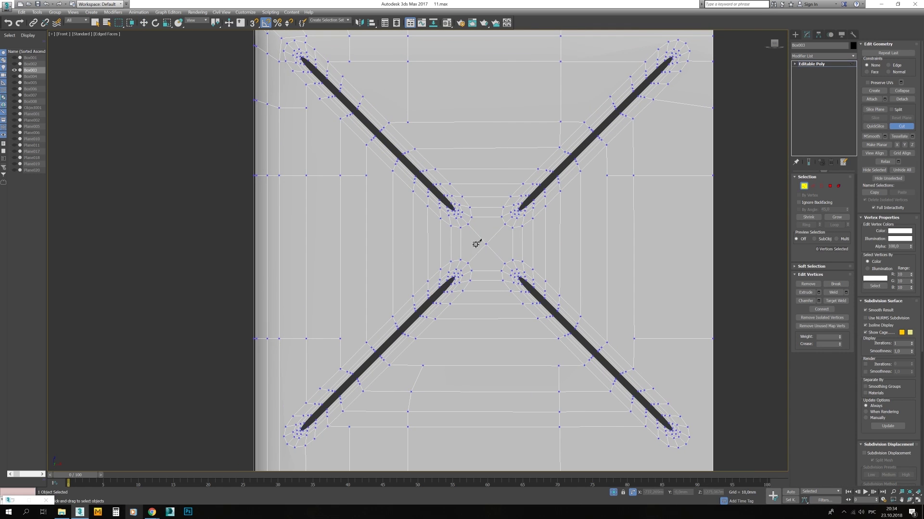
# Step: Cut horizontal and vertical centre lines through the middle of the four-strip cross
pyautogui.scroll(-2, 608, 310)
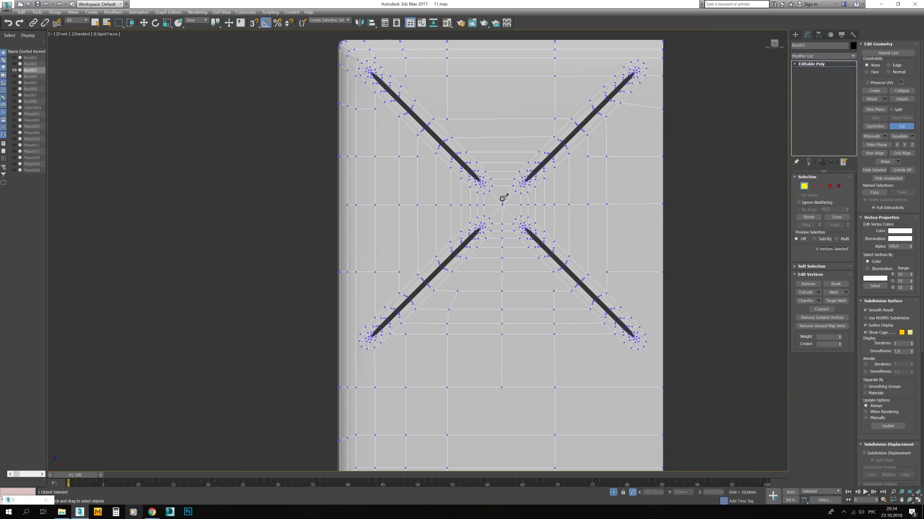
pyautogui.scroll(2, 503, 198)
pyautogui.click(570, 188)
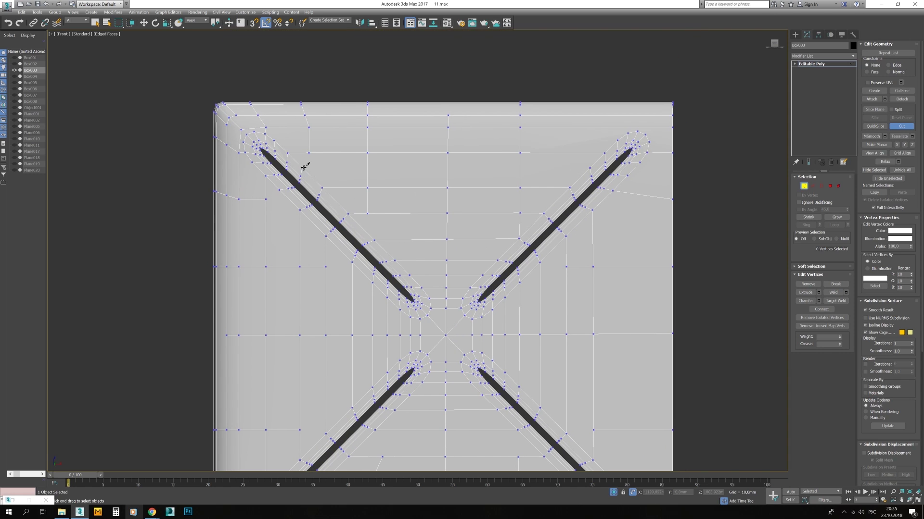
# Step: Cut edges from the outer ends of the upper strips and the lower-right strip out to the surrounding headboard edges
pyautogui.moveTo(304, 165); pyautogui.dragTo(333, 177, button='middle')
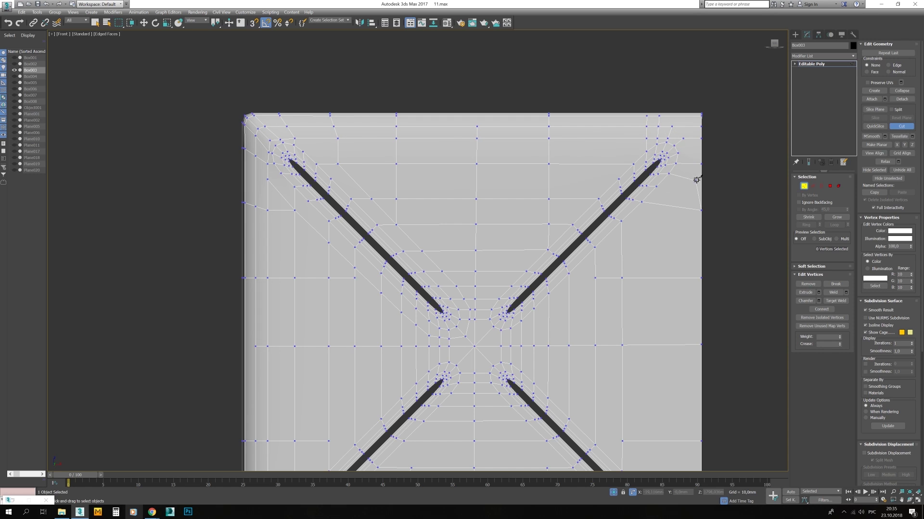
pyautogui.scroll(-2, 478, 184)
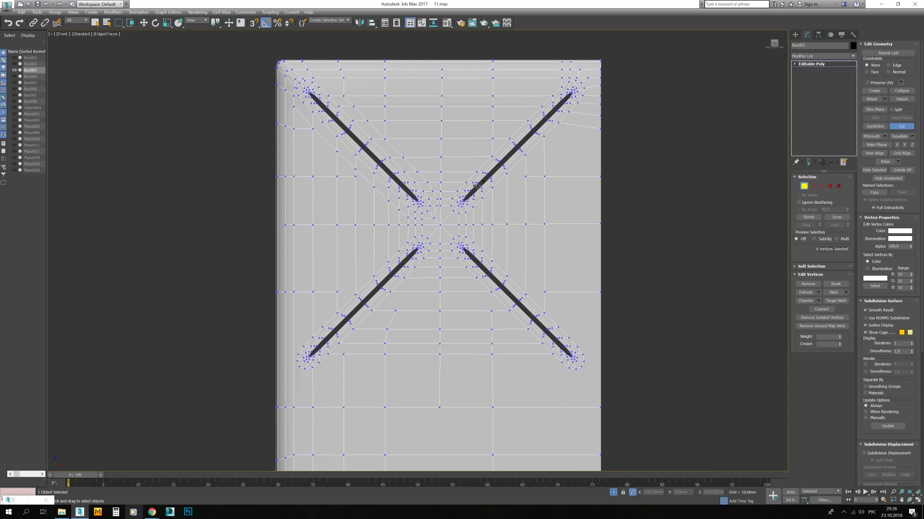
pyautogui.scroll(2, 525, 268)
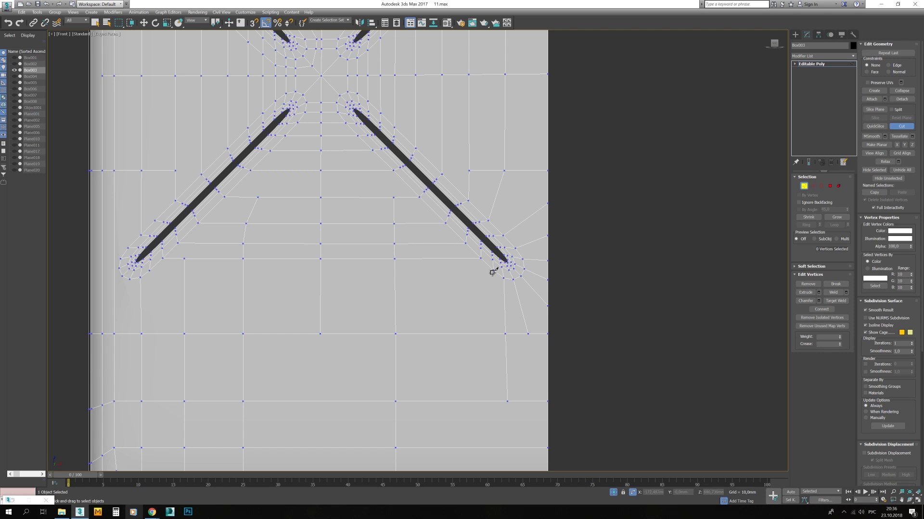
# Step: Cut edges from the lower-left strip's outer end to the headboard's side edge and the rows below
pyautogui.moveTo(290, 338); pyautogui.dragTo(546, 243, button='middle')
pyautogui.click(412, 241)
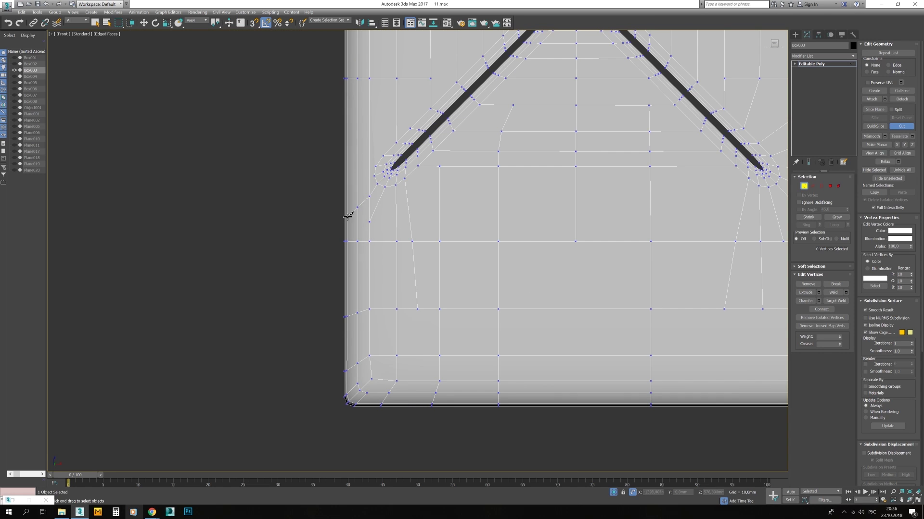
pyautogui.scroll(-3, 388, 200)
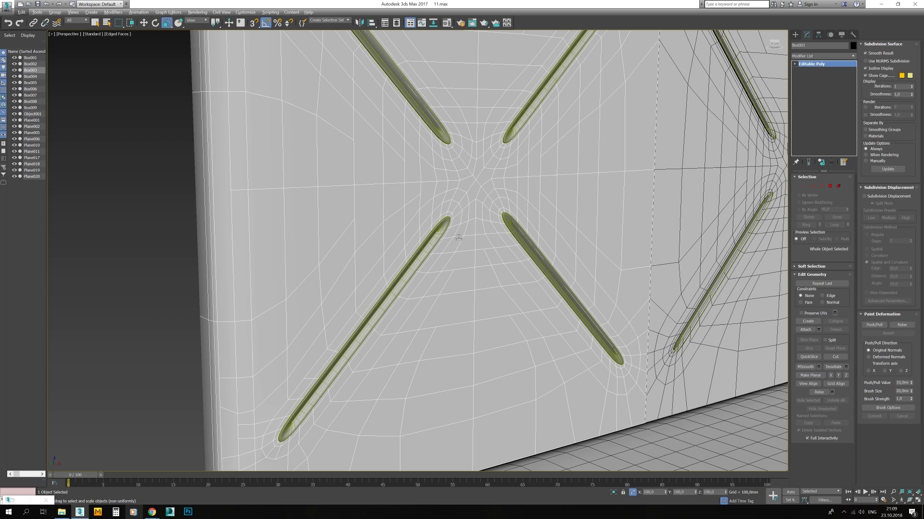
# Step: Recess the groove borders of the isolated headboard panel and reposition the vertices around the upper-left groove's outer end
pyautogui.click(915, 501)
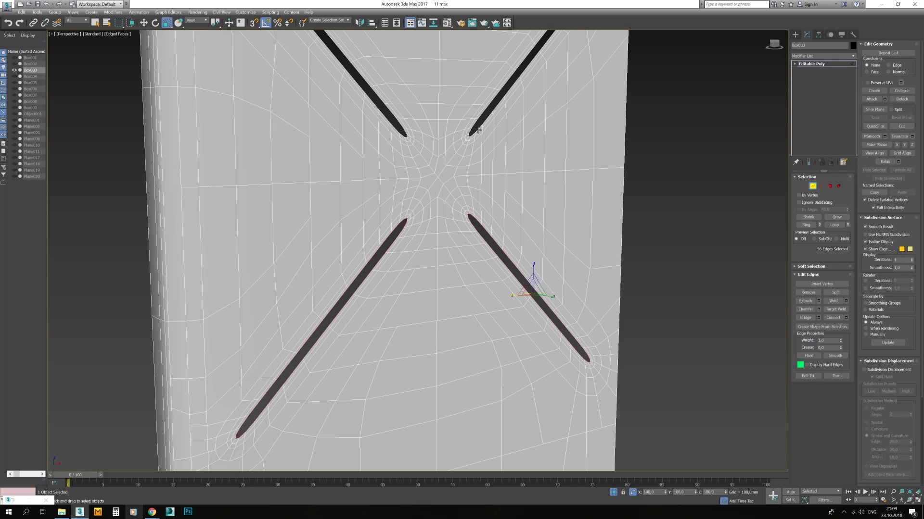
pyautogui.scroll(-2, 354, 86)
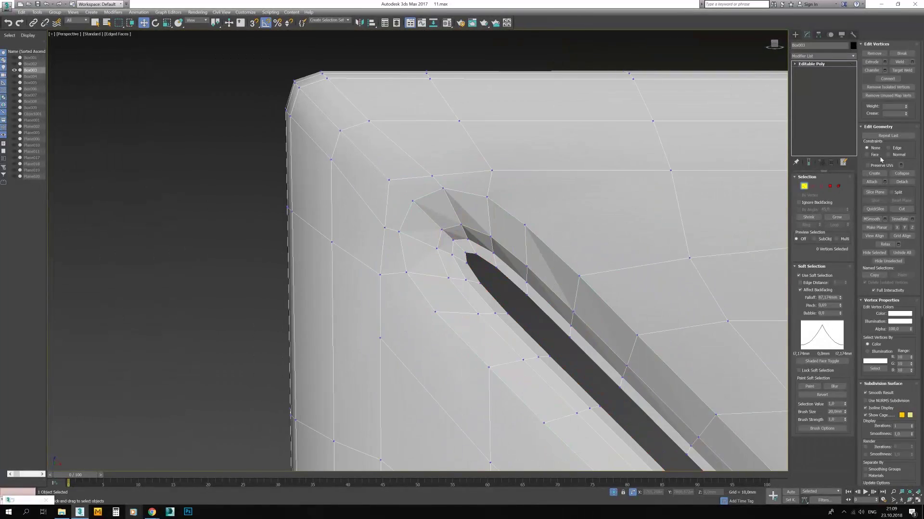
pyautogui.click(431, 176)
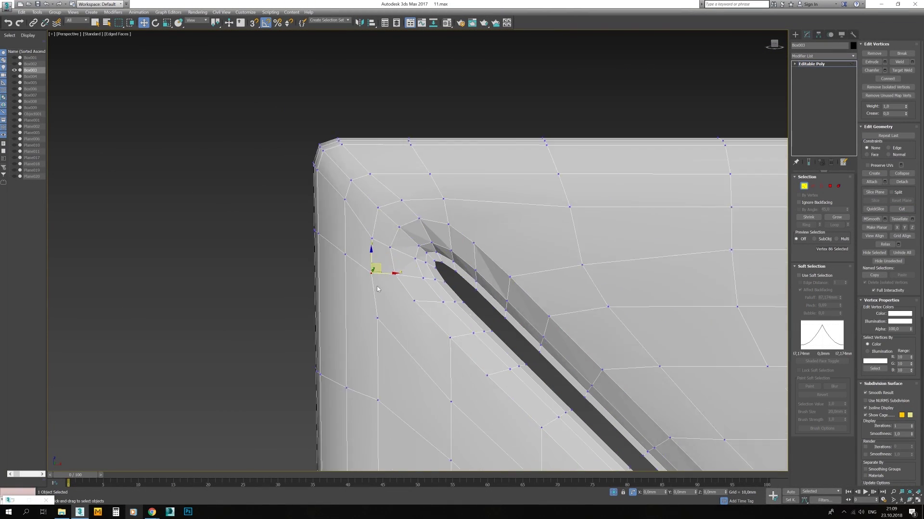
pyautogui.scroll(-1, 447, 284)
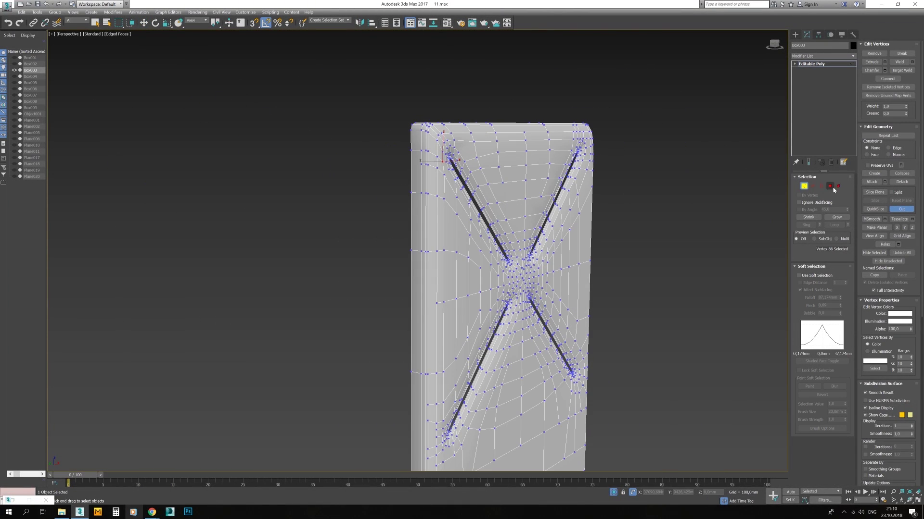
# Step: Cut edges around the headboard panel's rounded side and across its back to continue the open rows from the front
pyautogui.press('4')
pyautogui.moveTo(471, 269)
pyautogui.keyDown('alt'); pyautogui.mouseDown(button='middle')
pyautogui.moveTo(402, 282)
pyautogui.moveTo(481, 280)
pyautogui.mouseUp(button='middle'); pyautogui.keyUp('alt')
pyautogui.press('1')
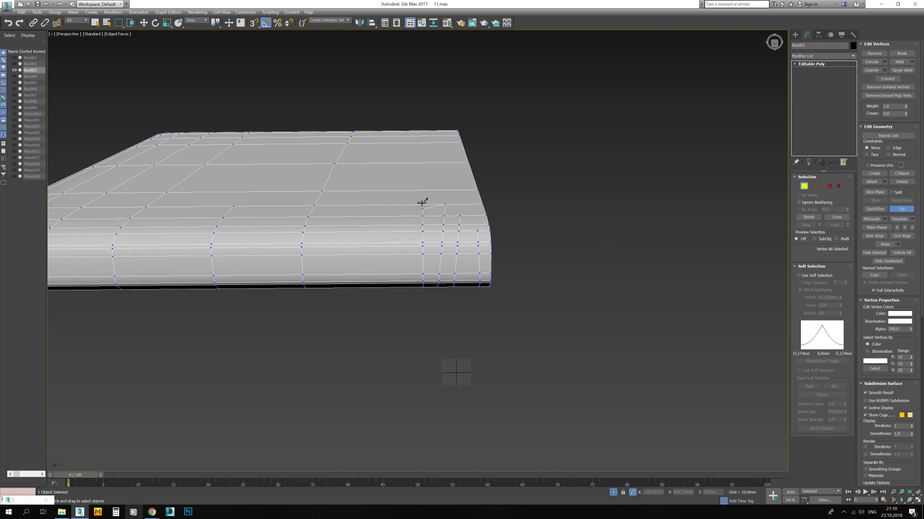
pyautogui.keyDown('alt'); pyautogui.moveTo(422, 190); pyautogui.dragTo(383, 305, button='middle'); pyautogui.keyUp('alt')
pyautogui.scroll(5, 442, 316)
pyautogui.keyDown('alt'); pyautogui.moveTo(441, 315); pyautogui.dragTo(385, 341, button='middle'); pyautogui.keyUp('alt')
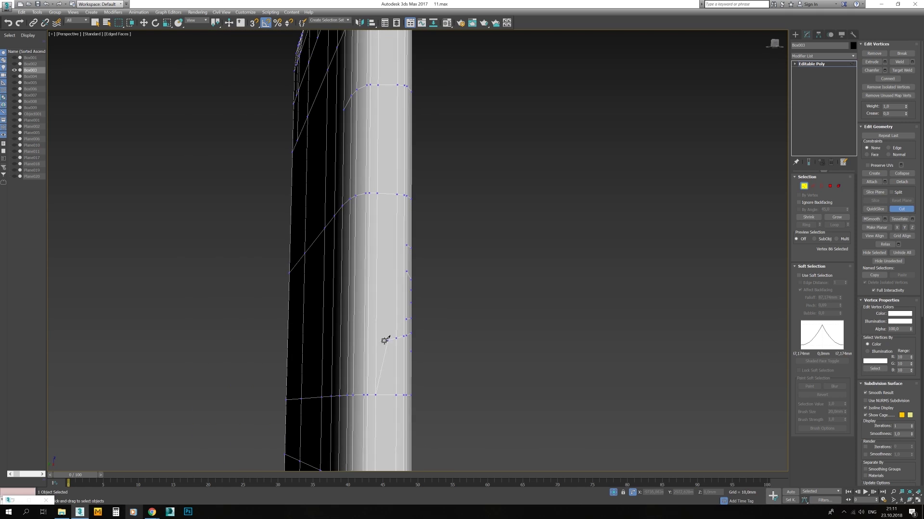
pyautogui.keyDown('alt'); pyautogui.moveTo(332, 306); pyautogui.dragTo(405, 311, button='middle'); pyautogui.keyUp('alt')
pyautogui.scroll(5, 406, 311)
pyautogui.keyDown('alt'); pyautogui.moveTo(353, 294); pyautogui.dragTo(155, 288, button='middle'); pyautogui.keyUp('alt')
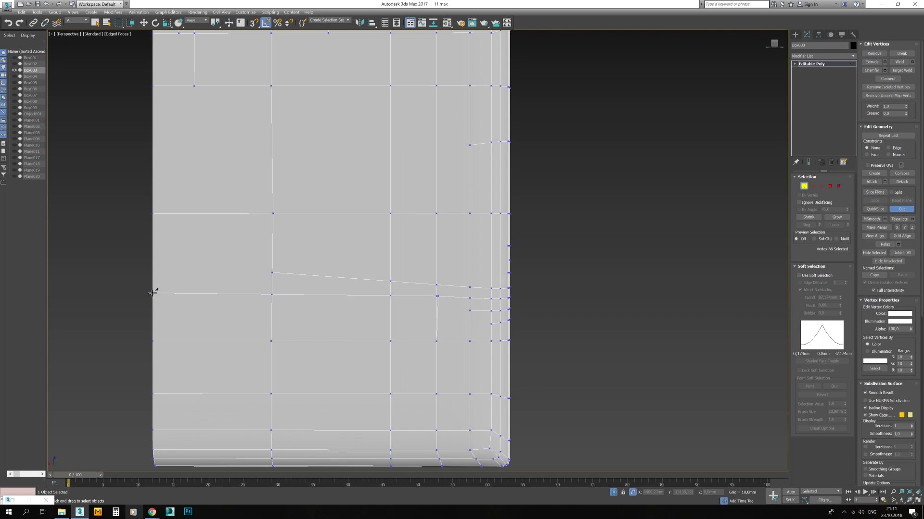
# Step: Cut additional edge rows between the inner ends of the two right grooves and between those of the upper grooves
pyautogui.press('2')
pyautogui.press('1')
pyautogui.keyDown('alt'); pyautogui.moveTo(450, 316); pyautogui.dragTo(536, 253, button='middle'); pyautogui.keyUp('alt')
pyautogui.hotkey('alt', 'c')
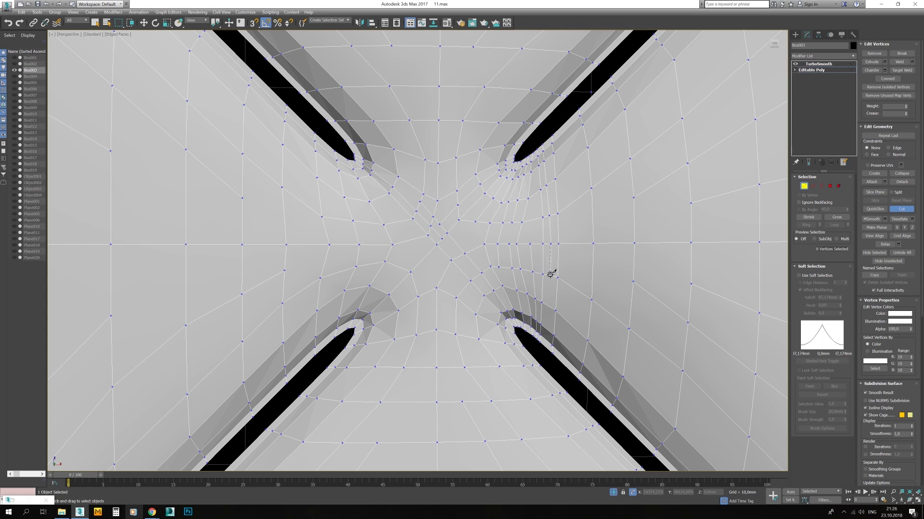
pyautogui.moveTo(477, 167); pyautogui.dragTo(509, 217, button='middle')
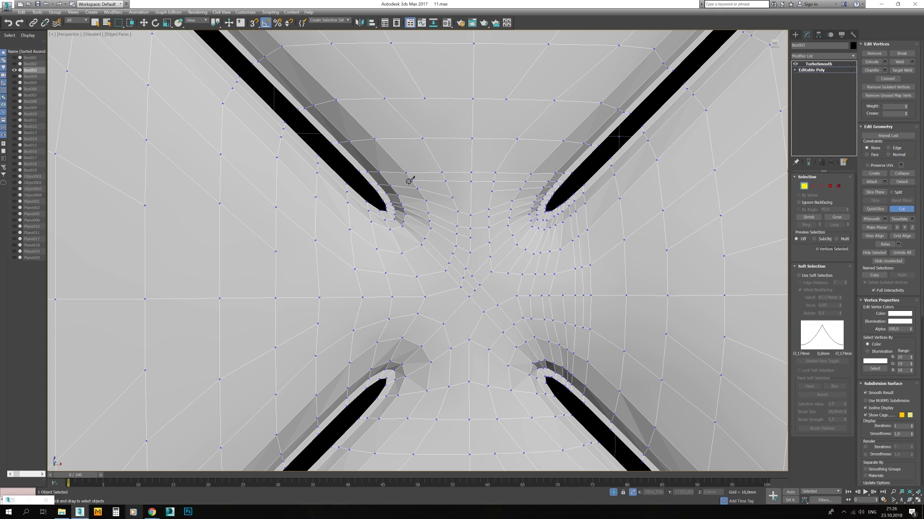
pyautogui.moveTo(536, 375); pyautogui.dragTo(549, 318, button='middle')
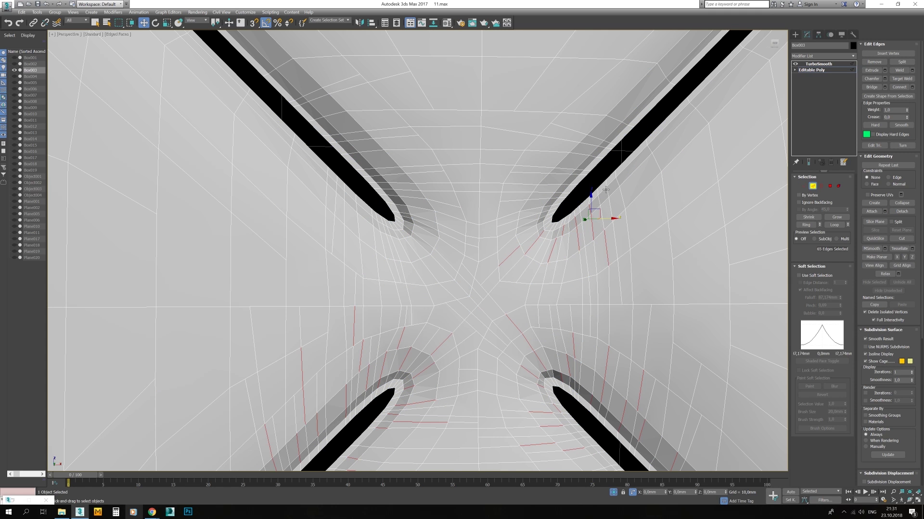
# Step: Select the short edges of the cut rows around the four grooves' inner ends and preview the panel smoothed
pyautogui.moveTo(446, 237); pyautogui.dragTo(435, 262, button='middle')
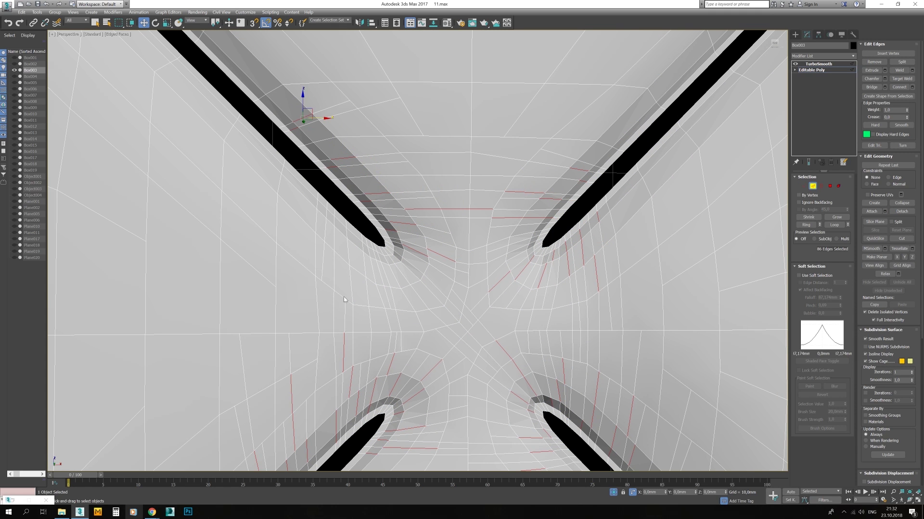
pyautogui.moveTo(326, 215)
pyautogui.keyDown('alt'); pyautogui.mouseDown(button='middle')
pyautogui.moveTo(371, 274)
pyautogui.moveTo(593, 191)
pyautogui.mouseUp(button='middle'); pyautogui.keyUp('alt')
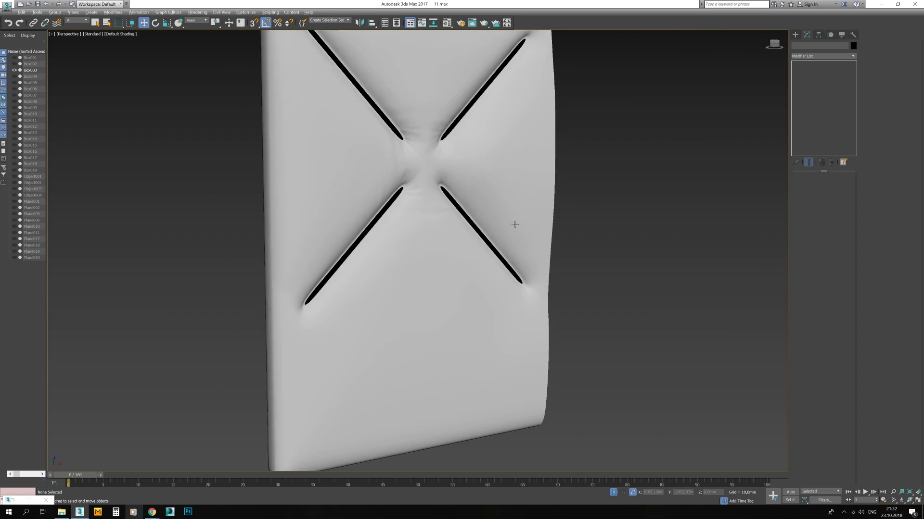
pyautogui.moveTo(515, 222)
pyautogui.keyDown('alt'); pyautogui.mouseDown(button='middle')
pyautogui.moveTo(455, 310)
pyautogui.moveTo(433, 308)
pyautogui.mouseUp(button='middle'); pyautogui.keyUp('alt')
pyautogui.scroll(-5, 455, 310)
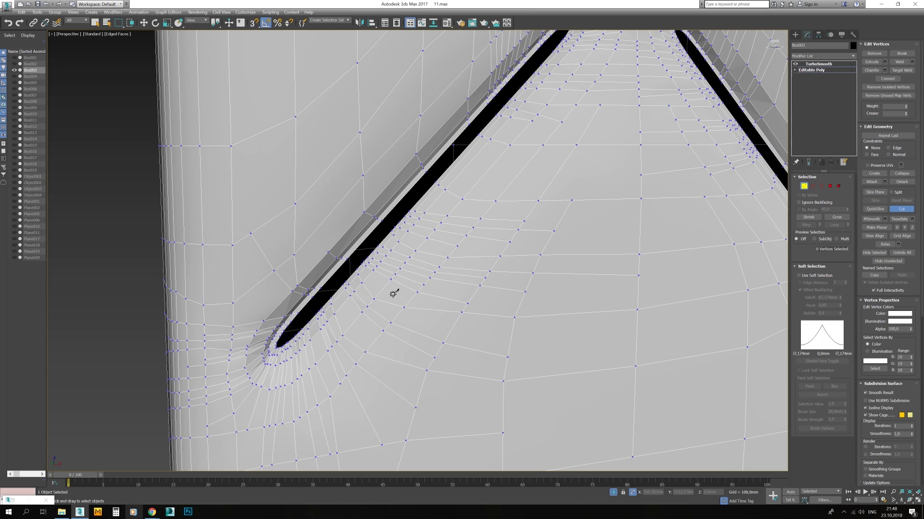
# Step: Refine the edge rows around the lower-left groove's outer end and return to the panel's TurboSmooth level
pyautogui.press('2')
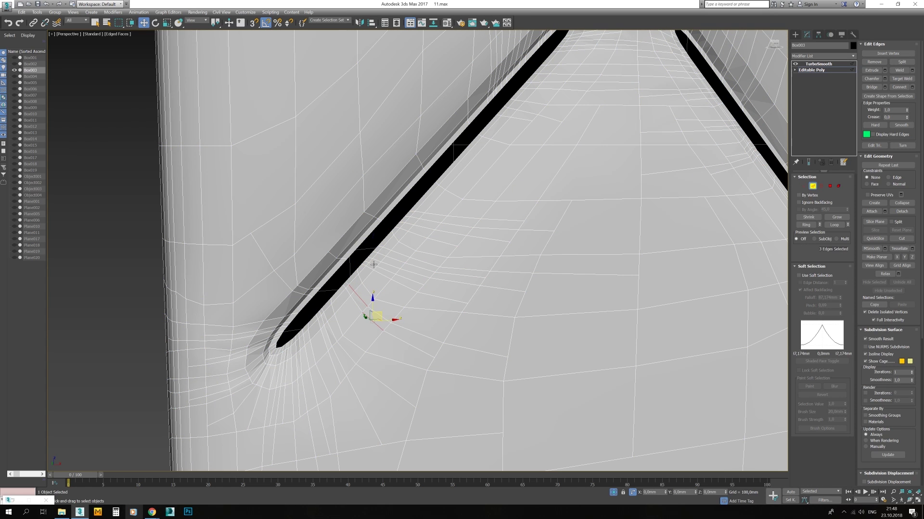
pyautogui.keyDown('alt'); pyautogui.moveTo(417, 218); pyautogui.dragTo(407, 320, button='middle'); pyautogui.keyUp('alt')
pyautogui.click(817, 63)
pyautogui.scroll(-5, 425, 192)
# Step: Chamfer the four vertical edges of the nightstand box and inset its top and bottom faces
pyautogui.click(227, 318)
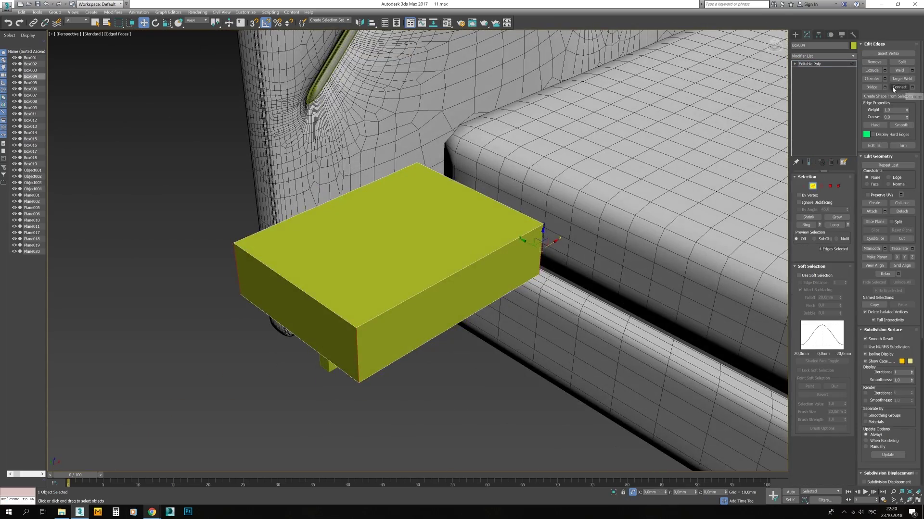
pyautogui.click(884, 79)
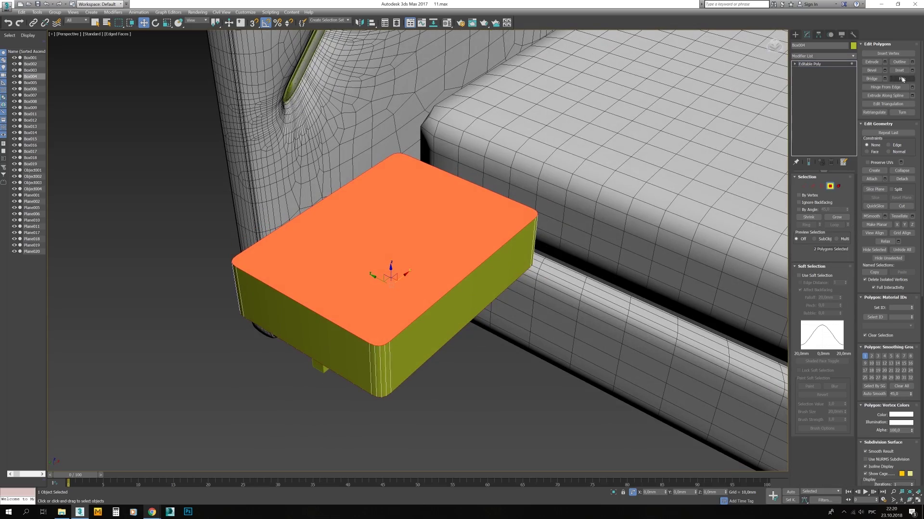
pyautogui.moveTo(422, 264); pyautogui.dragTo(423, 231)
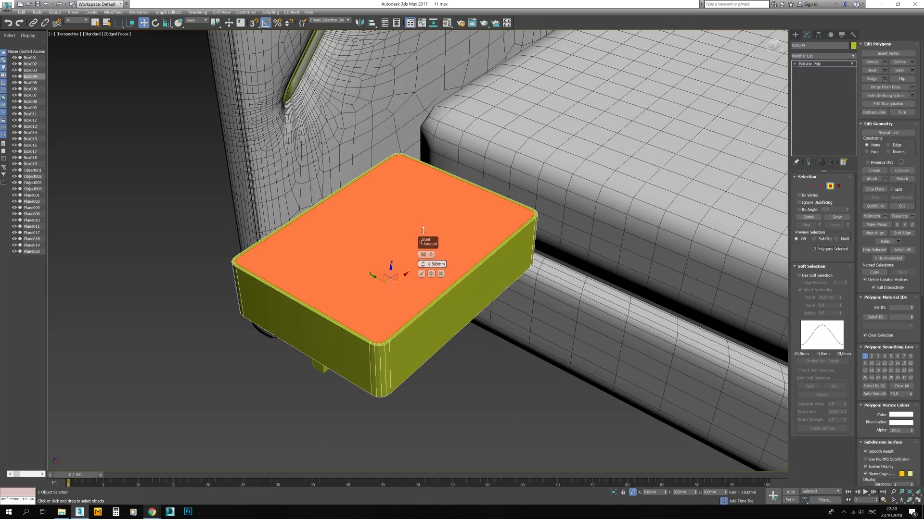
# Step: Merge the vertices at each inset corner of the nightstand box and select its outer rim edges
pyautogui.press('1')
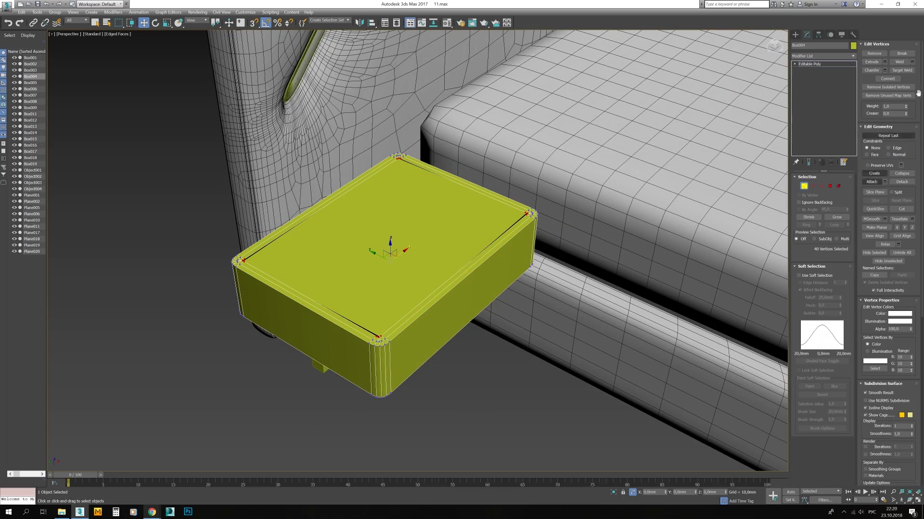
pyautogui.press('2')
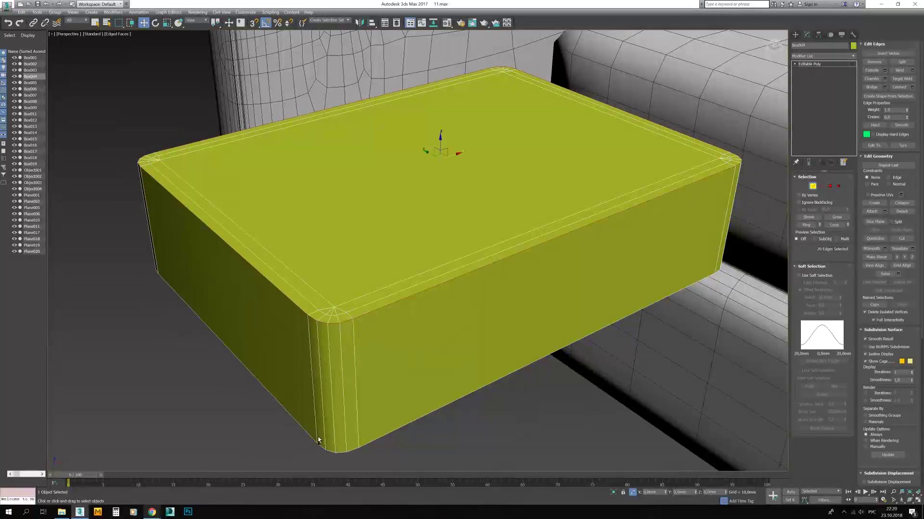
pyautogui.rightClick(419, 251)
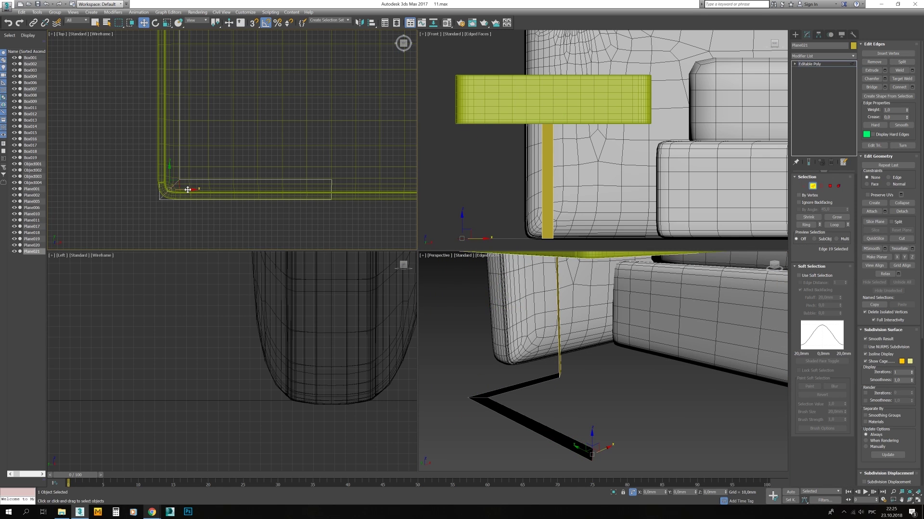
# Step: Extend the nightstand's base frame along its front, mirror the half frame and weld the vertices at the seam
pyautogui.moveTo(186, 189); pyautogui.dragTo(357, 189)
pyautogui.scroll(5, 318, 167)
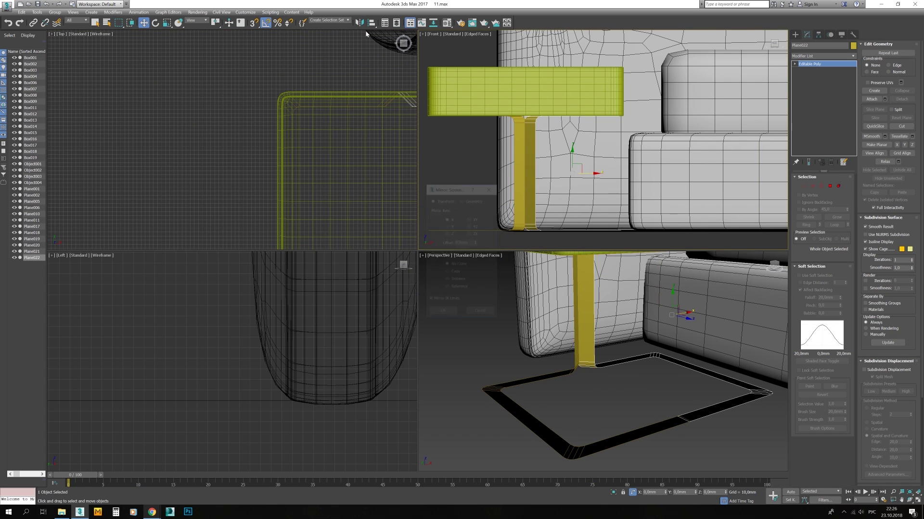
pyautogui.moveTo(584, 173); pyautogui.dragTo(585, 173)
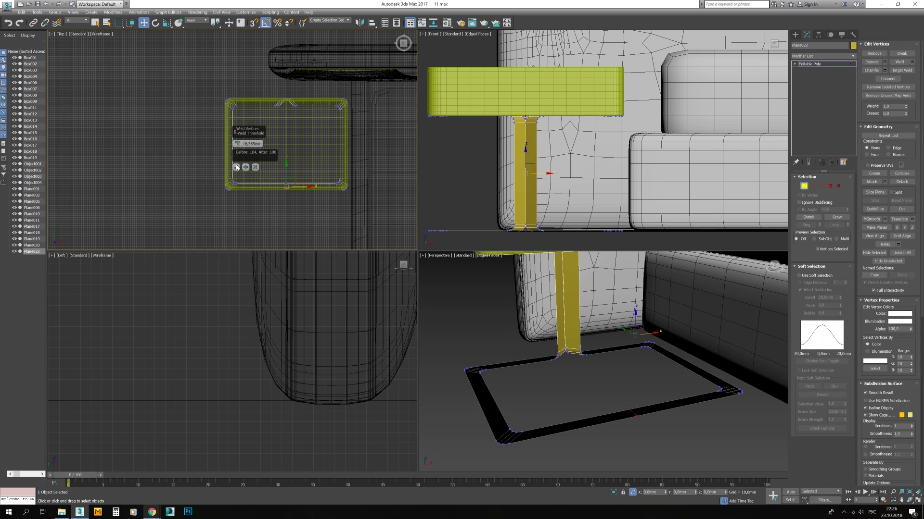
pyautogui.click(236, 167)
# Step: Give the flat surface of the nightstand's leg and base frame thickness as an editable poly
pyautogui.click(822, 56)
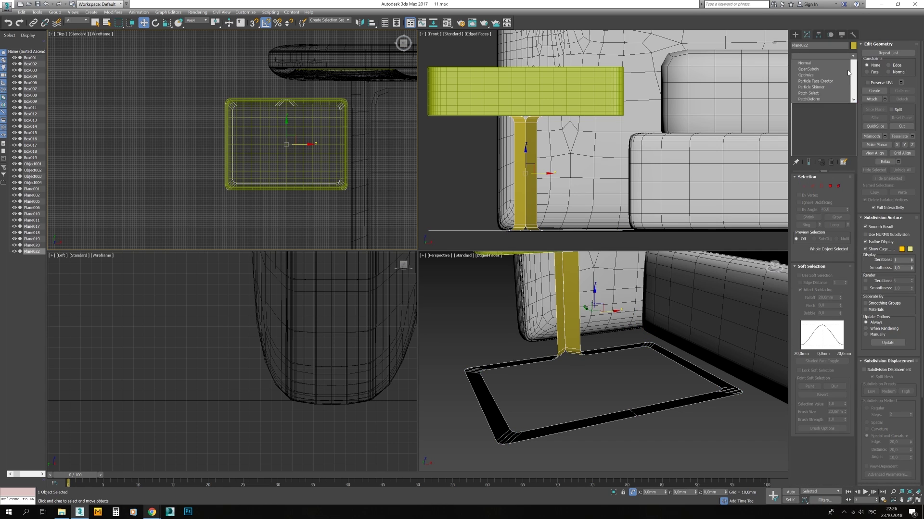
pyautogui.click(817, 308)
pyautogui.hotkey('ctrl', 'z')
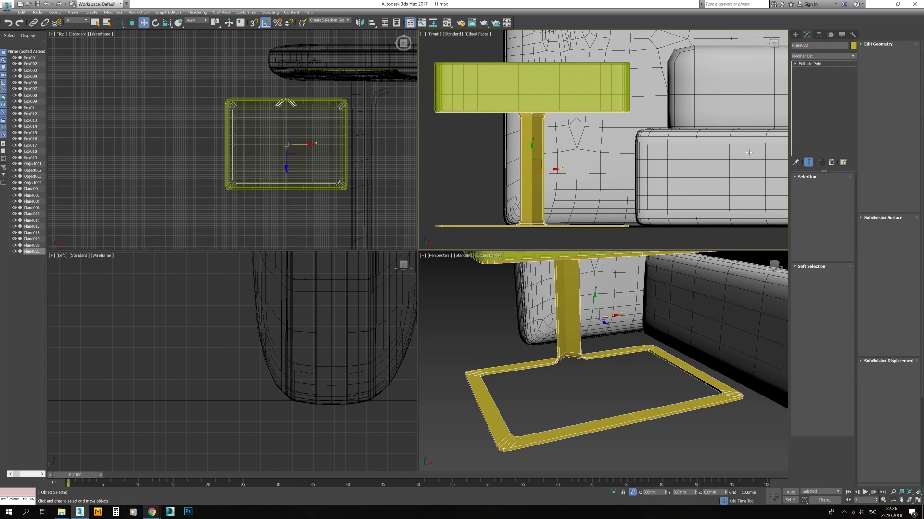
# Step: Select the edges running around the nightstand's leg and base frame and connect them with new edges
pyautogui.press('4')
pyautogui.click(536, 167)
pyautogui.scroll(3, 529, 167)
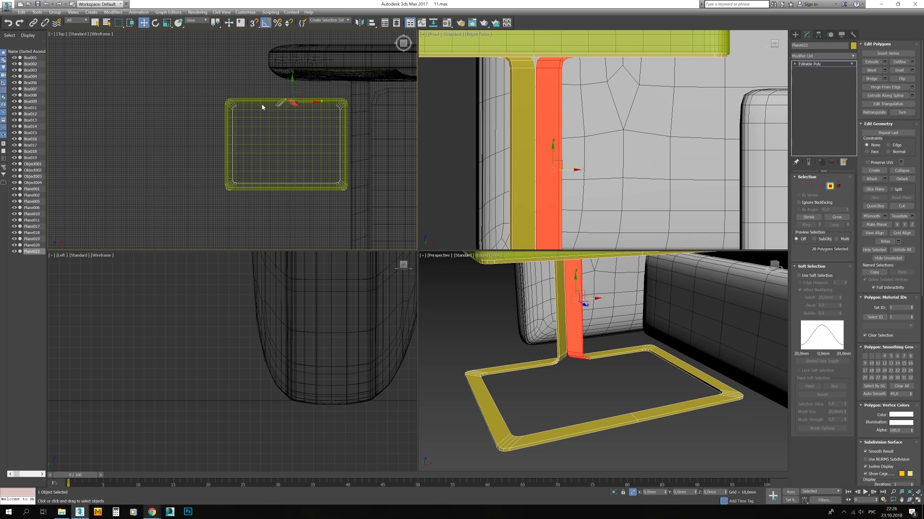
pyautogui.press('2')
pyautogui.scroll(-3, 534, 217)
pyautogui.doubleClick(514, 443)
pyautogui.keyDown('alt'); pyautogui.moveTo(515, 444); pyautogui.dragTo(570, 380, button='middle'); pyautogui.keyUp('alt')
pyautogui.keyDown('ctrl'); pyautogui.click(569, 391); pyautogui.keyUp('ctrl')
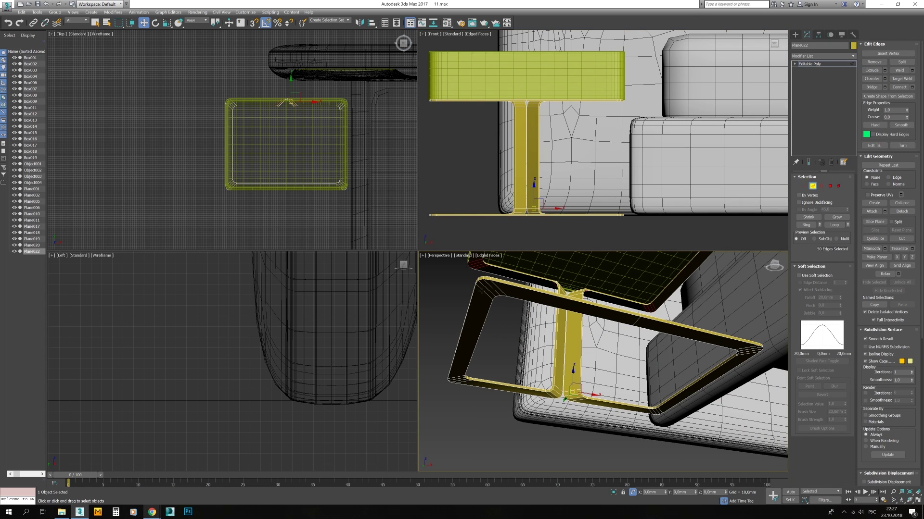
pyautogui.keyDown('ctrl'); pyautogui.click(570, 308); pyautogui.keyUp('ctrl')
pyautogui.hotkey('ctrl', 'shift', 'e')
pyautogui.click(608, 393)
# Step: Select all outer border edges of the nightstand's leg and frame and chamfer them
pyautogui.keyDown('alt'); pyautogui.moveTo(592, 288); pyautogui.dragTo(582, 324, button='middle'); pyautogui.keyUp('alt')
pyautogui.click(576, 327)
pyautogui.hotkey('alt', 'r')
pyautogui.hotkey('ctrl', 'a')
pyautogui.press('z')
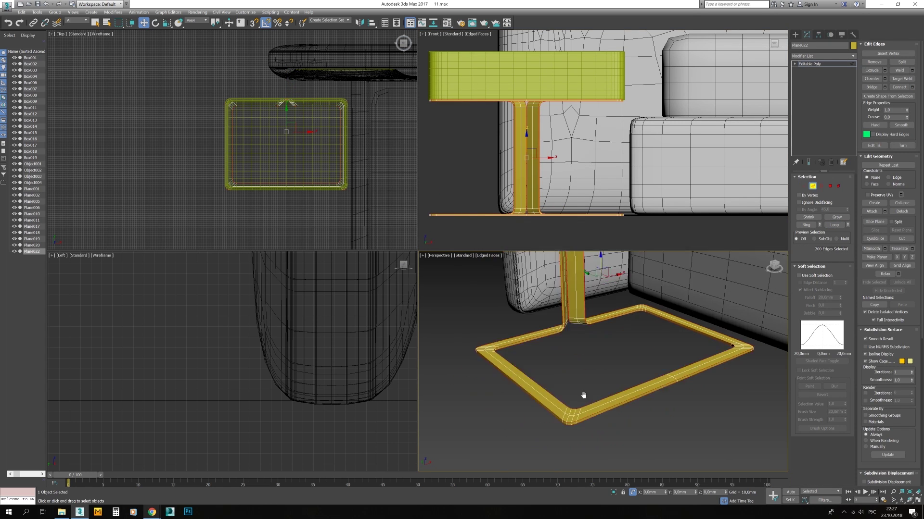
pyautogui.scroll(5, 586, 392)
pyautogui.hotkey('ctrl', 'shift', 'c')
pyautogui.click(607, 423)
# Step: Paste the TurboSmooth modifier onto the nightstand's frame and display the maximized perspective view shaded without edges
pyautogui.scroll(-5, 577, 361)
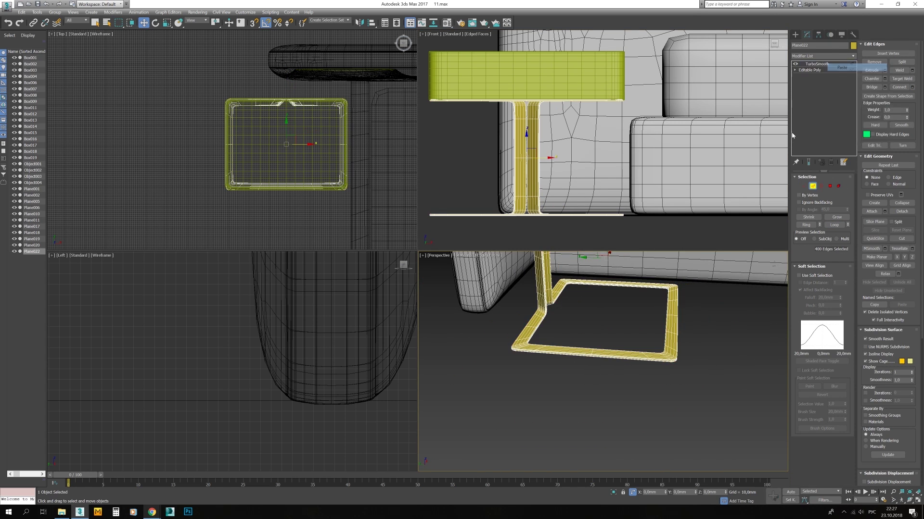
pyautogui.press('6')
pyautogui.hotkey('ctrl', 'd')
pyautogui.press('F4')
pyautogui.hotkey('alt', 'w')
pyautogui.scroll(-5, 541, 358)
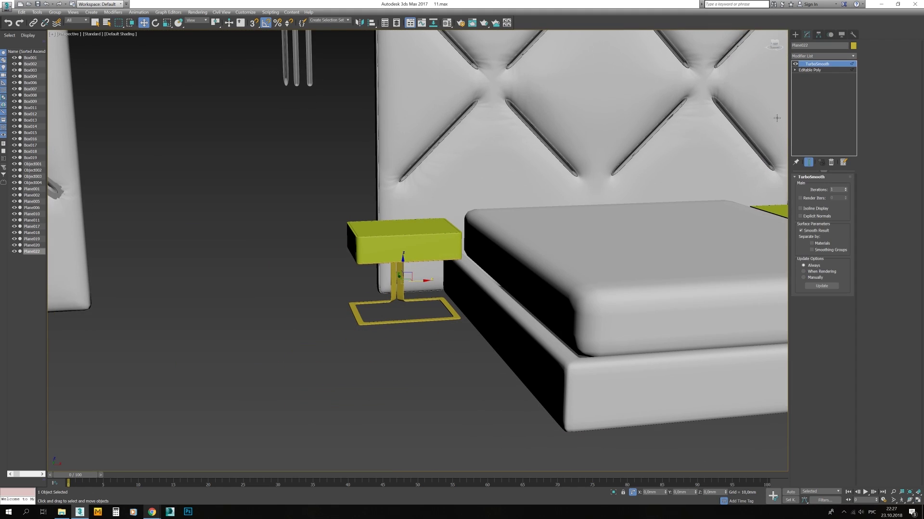
# Step: Apply the grey material from the Material Editor to the nightstand's box and stand
pyautogui.press('m')
pyautogui.moveTo(79, 186); pyautogui.dragTo(398, 240)
pyautogui.click(188, 126)
pyautogui.keyDown('alt'); pyautogui.moveTo(395, 231); pyautogui.dragTo(390, 221, button='middle'); pyautogui.keyUp('alt')
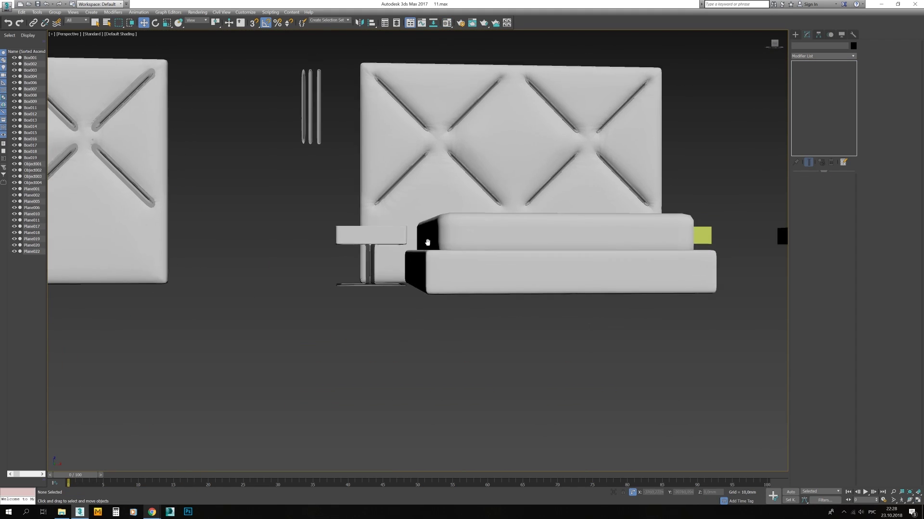
# Step: Show the edged faces, select the nightstand's box and stand together and copy them beside the original
pyautogui.scroll(6, 390, 221)
pyautogui.click(387, 219)
pyautogui.press('F4')
pyautogui.scroll(-4, 387, 218)
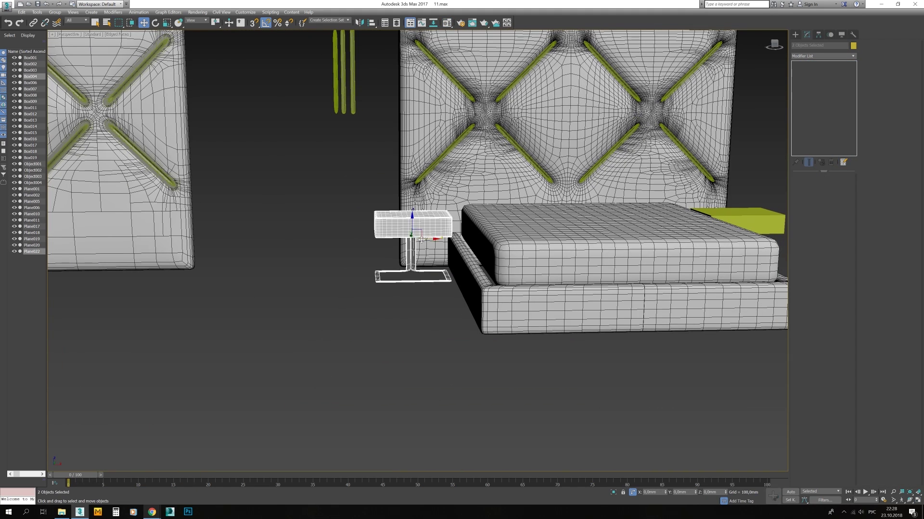
pyautogui.keyDown('shift'); pyautogui.moveTo(640, 211); pyautogui.dragTo(423, 212); pyautogui.keyUp('shift')
# Step: Widen the copied nightstand by moving its outer-side vertices, and return to the smoothed, shaded display
pyautogui.click(822, 68)
pyautogui.click(809, 70)
pyautogui.press('1')
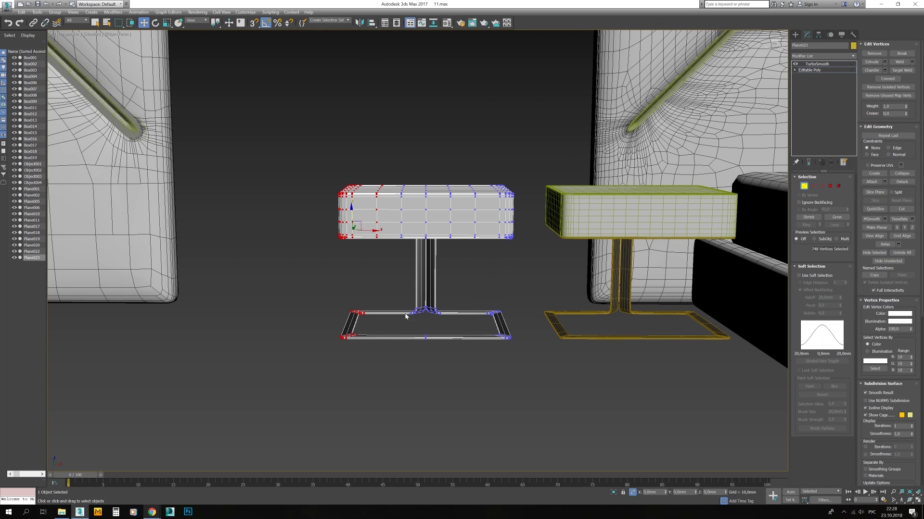
pyautogui.keyDown('alt'); pyautogui.moveTo(483, 252); pyautogui.dragTo(529, 366, button='middle'); pyautogui.keyUp('alt')
pyautogui.click(816, 64)
pyautogui.press('F4')
pyautogui.scroll(-5, 456, 215)
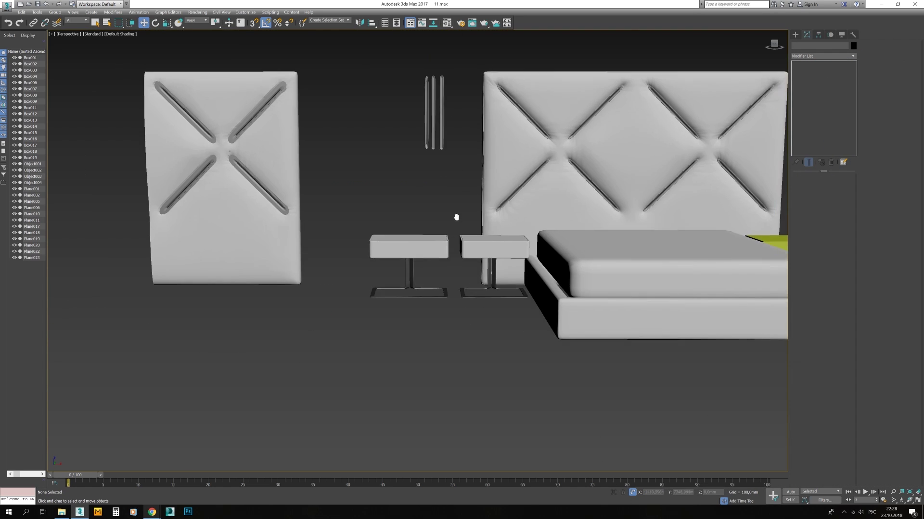
# Step: Replace the placeholder nightstand on the bed's right side with a copy of the finished one and select the whole bed set
pyautogui.moveTo(456, 214); pyautogui.dragTo(505, 226, button='middle')
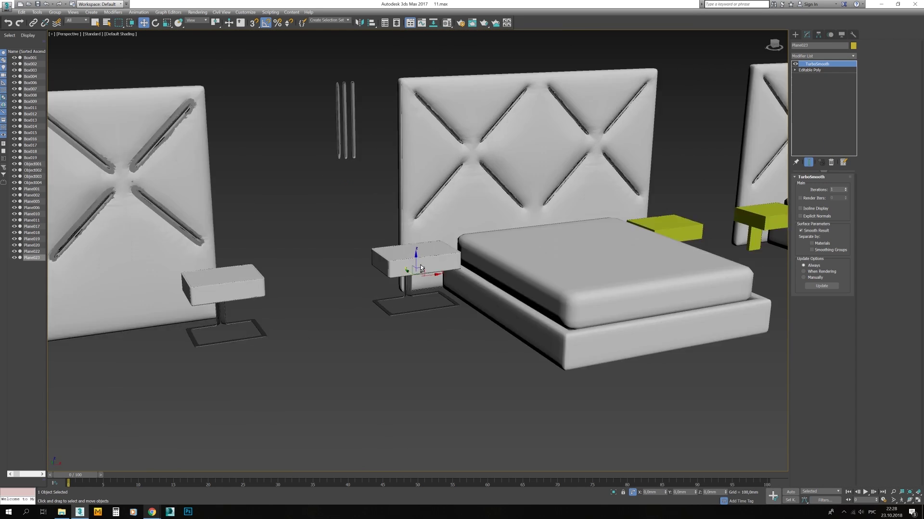
pyautogui.hotkey('alt', 'w')
pyautogui.press('Delete')
pyautogui.keyDown('shift'); pyautogui.moveTo(485, 181); pyautogui.dragTo(711, 182); pyautogui.keyUp('shift')
pyautogui.click(469, 292)
pyautogui.moveTo(428, 219); pyautogui.dragTo(746, 36)
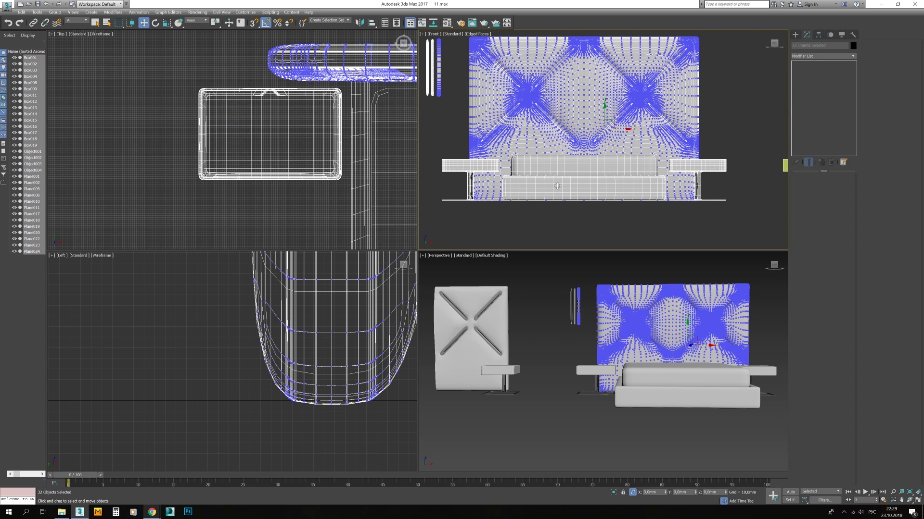
# Step: Clear the selection, show the shaded scene in perspective and select the separate single-panel headboard with its nightstand
pyautogui.click(594, 224)
pyautogui.press('F4')
pyautogui.moveTo(581, 175); pyautogui.dragTo(594, 201, button='middle')
pyautogui.keyDown('alt'); pyautogui.moveTo(594, 336); pyautogui.dragTo(606, 334, button='middle'); pyautogui.keyUp('alt')
pyautogui.scroll(-2, 606, 334)
pyautogui.hotkey('alt', 'w')
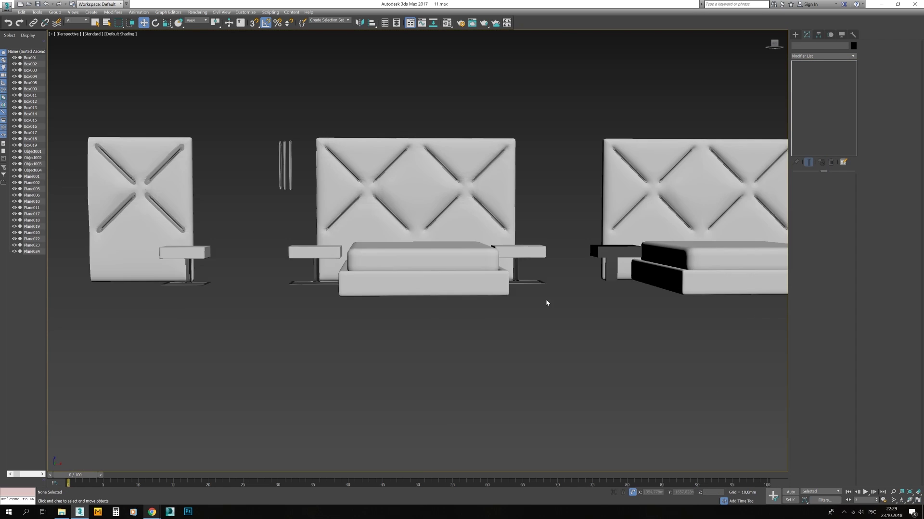
pyautogui.keyDown('alt'); pyautogui.moveTo(546, 299); pyautogui.dragTo(549, 332, button='middle'); pyautogui.keyUp('alt')
pyautogui.scroll(2, 517, 312)
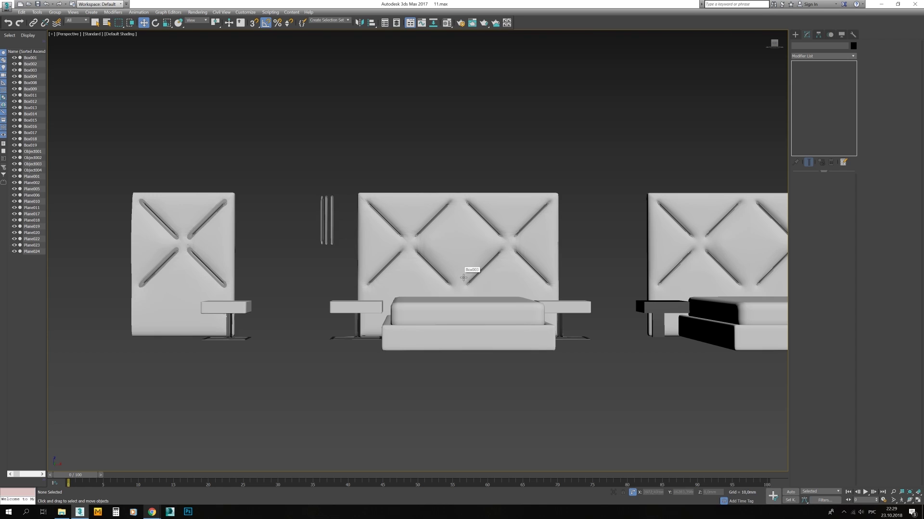
pyautogui.moveTo(128, 159); pyautogui.dragTo(248, 362)
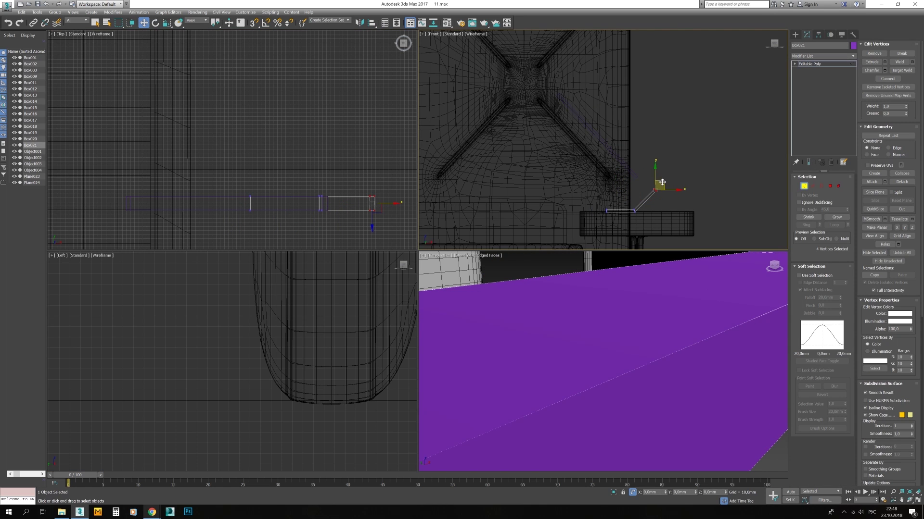
# Step: Raise the end vertices of the lamp's bent stem so that it leans more steeply above the nightstand
pyautogui.moveTo(662, 182); pyautogui.dragTo(665, 162)
pyautogui.press('1')
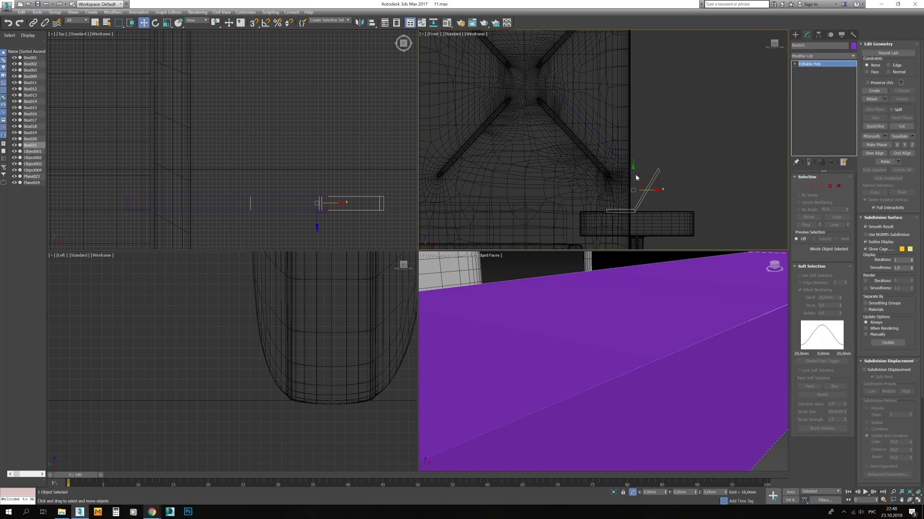
pyautogui.click(794, 194)
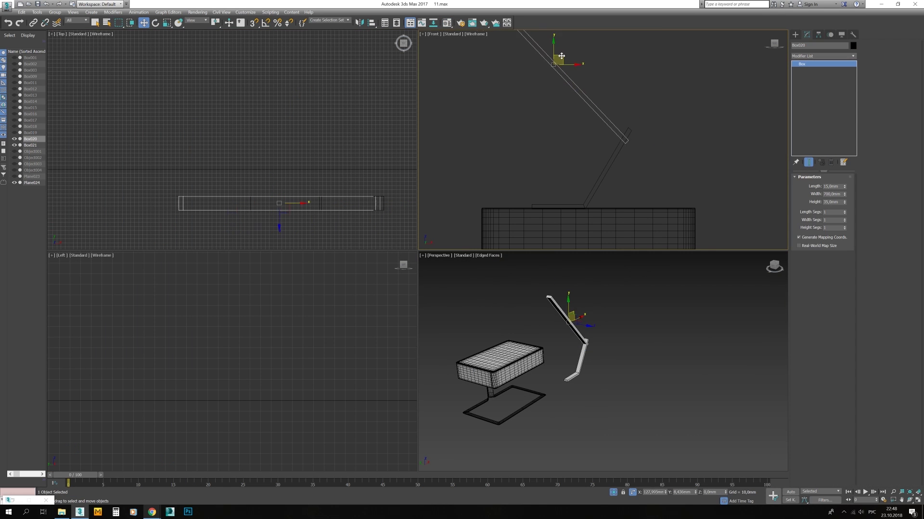
# Step: Subdivide the lamp's upper arm along its length, convert it to an editable poly and select a cross edge
pyautogui.scroll(-2, 565, 161)
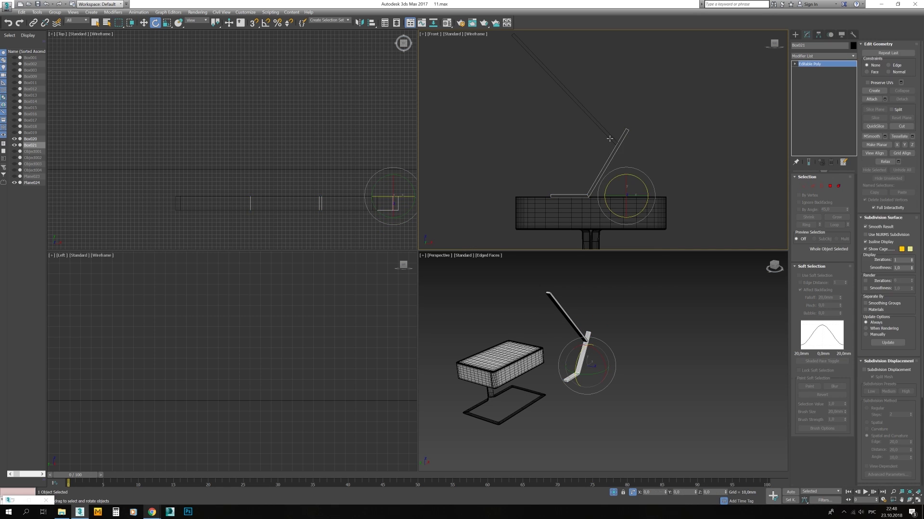
pyautogui.click(569, 98)
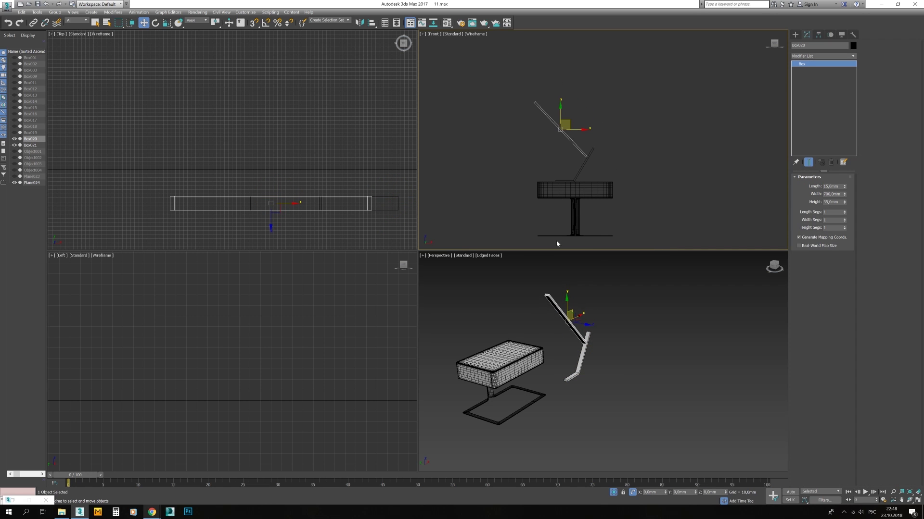
pyautogui.keyDown('alt'); pyautogui.moveTo(621, 375); pyautogui.dragTo(597, 340, button='middle'); pyautogui.keyUp('alt')
pyautogui.moveTo(597, 339); pyautogui.dragTo(660, 402, button='middle')
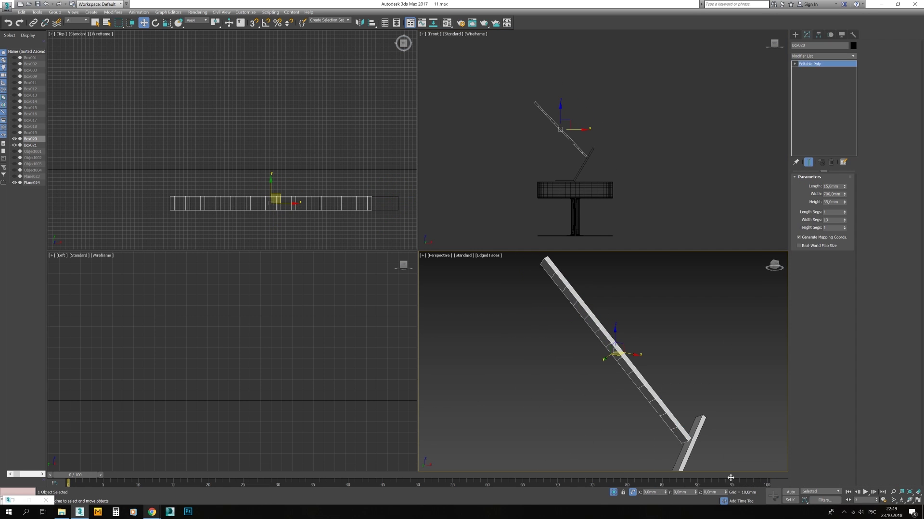
pyautogui.press('2')
pyautogui.click(641, 387)
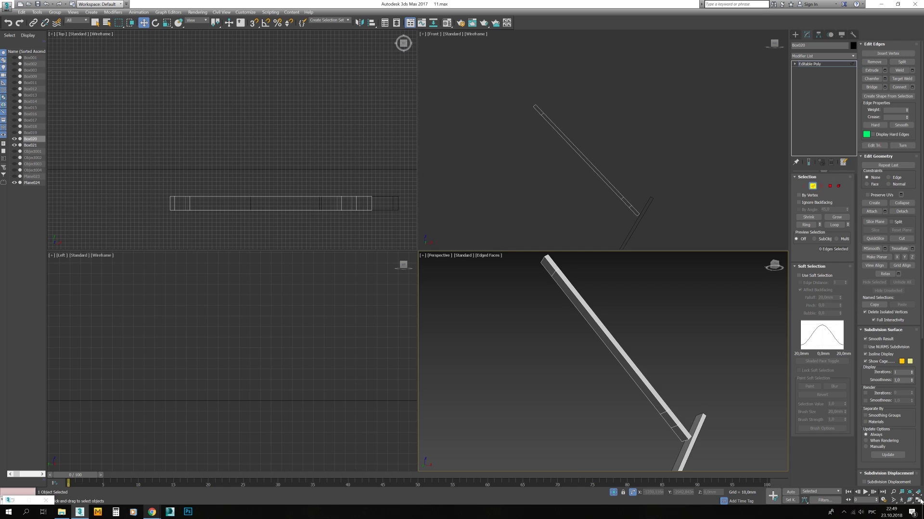
# Step: Inset the long side face of the lamp's upper arm
pyautogui.click(919, 501)
pyautogui.press('4')
pyautogui.click(542, 346)
pyautogui.click(912, 71)
pyautogui.keyDown('alt'); pyautogui.moveTo(435, 291); pyautogui.dragTo(436, 270, button='middle'); pyautogui.keyUp('alt')
pyautogui.click(421, 273)
# Step: Convert the inset face's selection to its border edges and chamfer them
pyautogui.click(813, 186)
pyautogui.keyDown('alt'); pyautogui.moveTo(460, 188); pyautogui.dragTo(449, 177, button='middle'); pyautogui.keyUp('alt')
pyautogui.scroll(5, 560, 373)
pyautogui.click(830, 187)
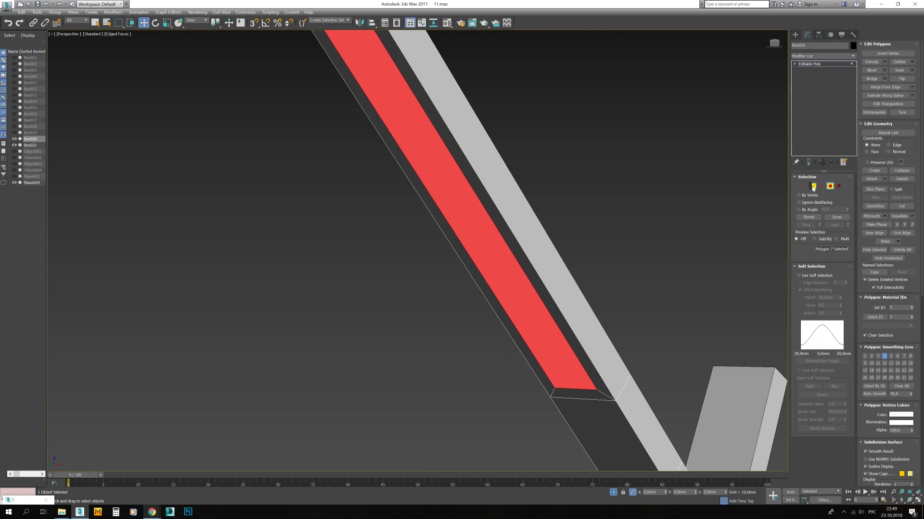
pyautogui.keyDown('ctrl'); pyautogui.click(812, 188); pyautogui.keyUp('ctrl')
pyautogui.click(884, 79)
pyautogui.keyDown('alt'); pyautogui.moveTo(486, 250); pyautogui.dragTo(482, 345, button='middle'); pyautogui.keyUp('alt')
pyautogui.click(421, 273)
# Step: Connect the cross edges at the upper arm's lower end with two lengthwise edges
pyautogui.scroll(-4, 500, 288)
pyautogui.click(517, 291)
pyautogui.scroll(-3, 500, 270)
pyautogui.keyDown('ctrl'); pyautogui.click(482, 342); pyautogui.keyUp('ctrl')
pyautogui.click(912, 87)
pyautogui.click(421, 283)
# Step: Open a slot through the middle of the upper arm's lower end and show the arm in wireframe
pyautogui.keyDown('alt'); pyautogui.moveTo(474, 289); pyautogui.dragTo(591, 248, button='middle'); pyautogui.keyUp('alt')
pyautogui.scroll(4, 474, 327)
pyautogui.click(830, 186)
pyautogui.click(486, 328)
pyautogui.click(421, 274)
pyautogui.scroll(-5, 448, 287)
pyautogui.scroll(3, 455, 288)
pyautogui.press('F3')
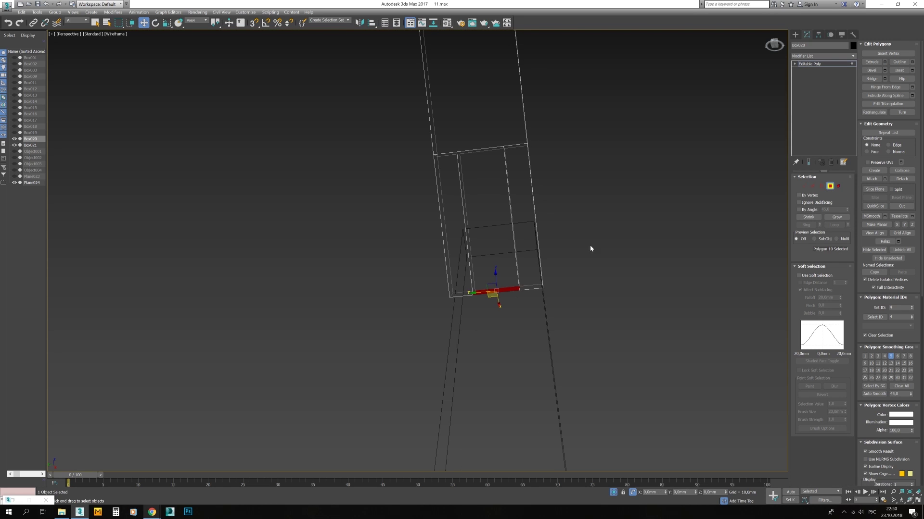
# Step: Close the open border inside the slot and cut edges from its inner corners to the arm's sides
pyautogui.press('3')
pyautogui.click(465, 220)
pyautogui.press('F3')
pyautogui.keyDown('alt'); pyautogui.moveTo(465, 220); pyautogui.dragTo(548, 173, button='middle'); pyautogui.keyUp('alt')
pyautogui.scroll(-4, 495, 240)
pyautogui.keyDown('alt'); pyautogui.moveTo(496, 240); pyautogui.dragTo(458, 259, button='middle'); pyautogui.keyUp('alt')
pyautogui.scroll(4, 458, 259)
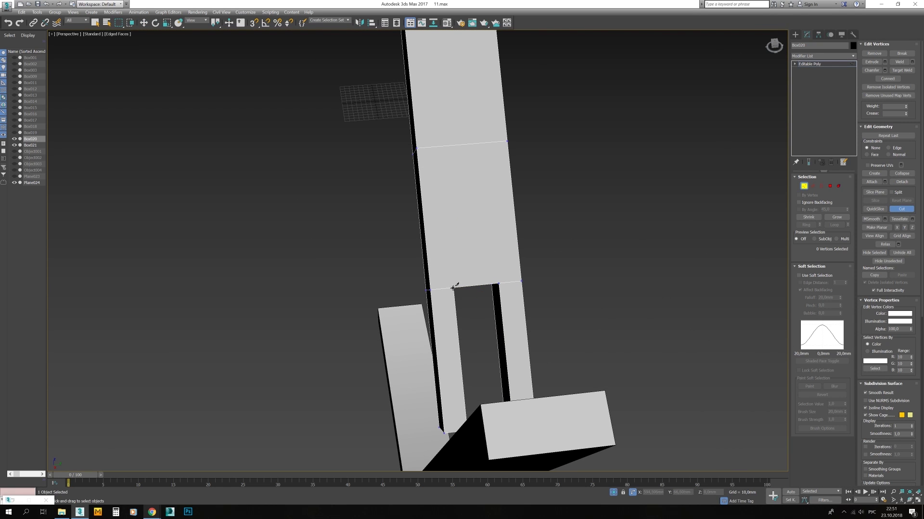
pyautogui.scroll(-3, 498, 283)
pyautogui.keyDown('alt'); pyautogui.moveTo(498, 283); pyautogui.dragTo(539, 269, button='middle'); pyautogui.keyUp('alt')
# Step: Select the outline edges of the slotted upper arm and chamfer them
pyautogui.press('2')
pyautogui.press('w')
pyautogui.scroll(-5, 570, 234)
pyautogui.keyDown('ctrl'); pyautogui.click(497, 204); pyautogui.keyUp('ctrl')
pyautogui.click(885, 79)
pyautogui.scroll(-3, 441, 290)
pyautogui.scroll(4, 485, 243)
pyautogui.keyDown('alt'); pyautogui.moveTo(441, 291); pyautogui.dragTo(433, 337, button='middle'); pyautogui.keyUp('alt')
pyautogui.scroll(-5, 429, 290)
# Step: Round the bend of the lamp's lower stem by chamfering its edges
pyautogui.press('2')
pyautogui.click(409, 366)
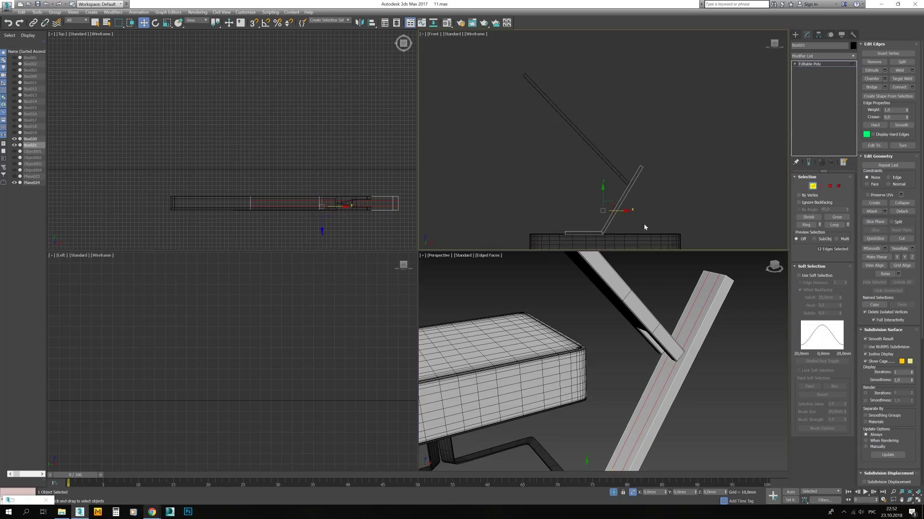
pyautogui.hotkey('alt', 'w')
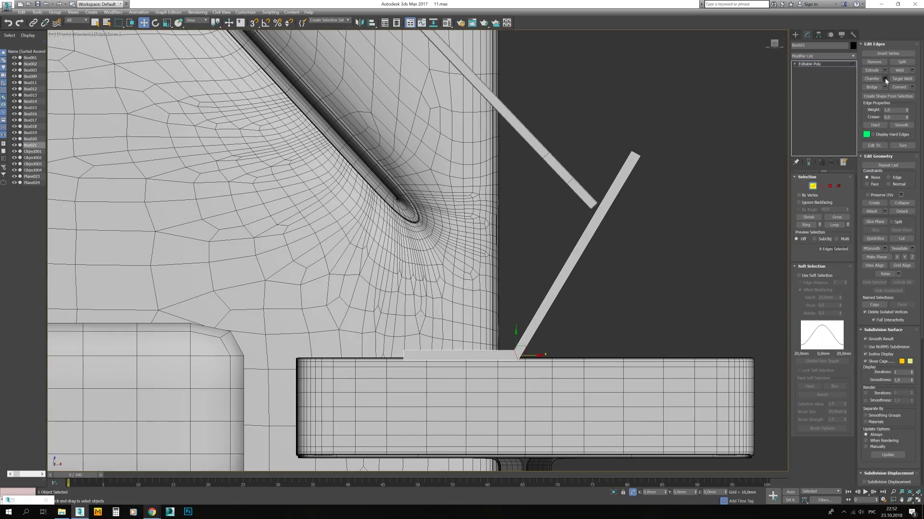
pyautogui.click(422, 311)
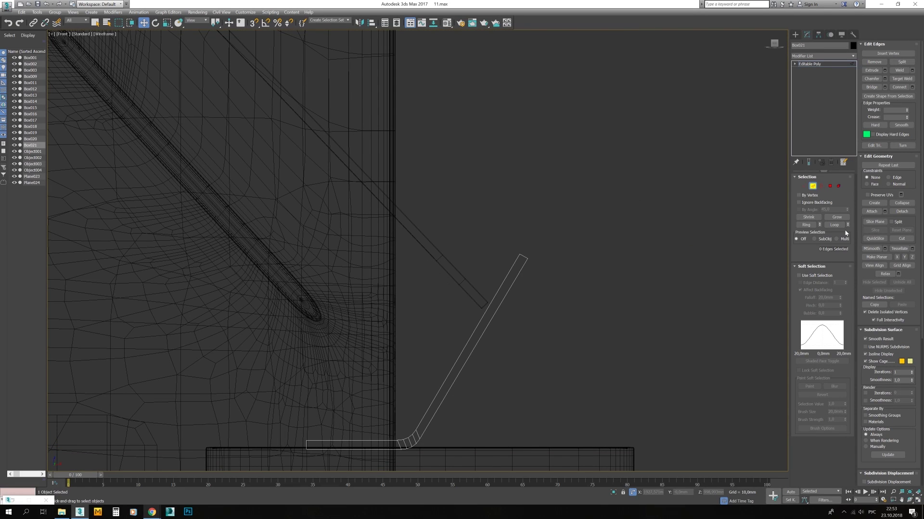
# Step: Slice the lower stem and extrude its polygon facing the upper arm's slot
pyautogui.click(875, 222)
pyautogui.moveTo(416, 434); pyautogui.dragTo(443, 391, button='middle')
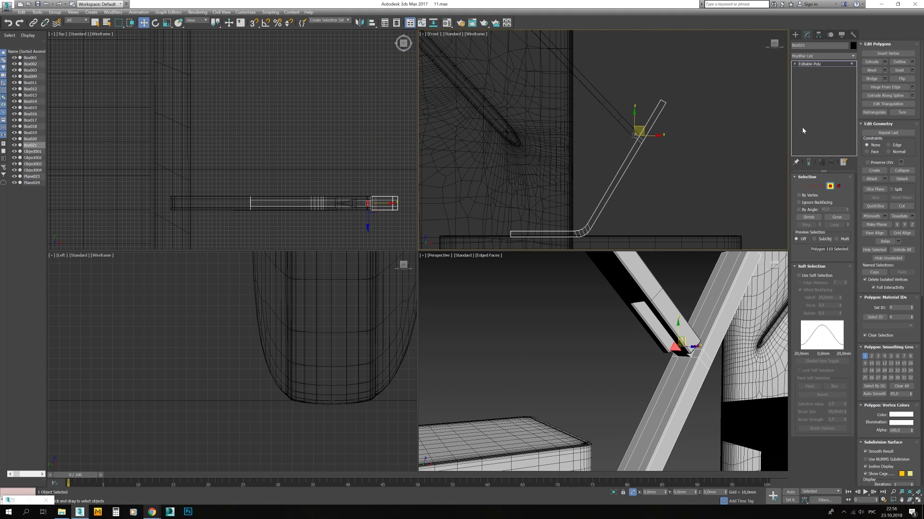
pyautogui.hotkey('shift', 'e')
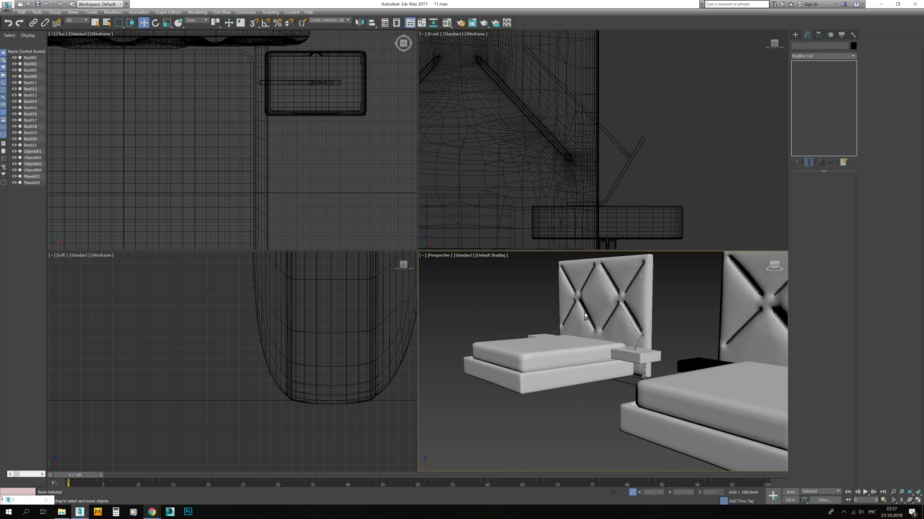
# Step: Set the lamp base cylinder's height to 8.713 mm and convert the cylinder to an editable poly
pyautogui.moveTo(848, 194); pyautogui.dragTo(847, 196)
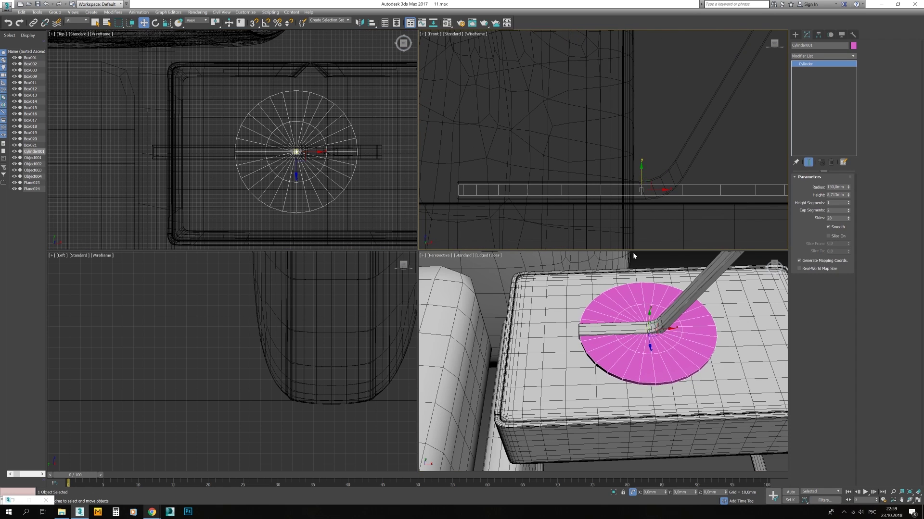
pyautogui.rightClick(618, 336)
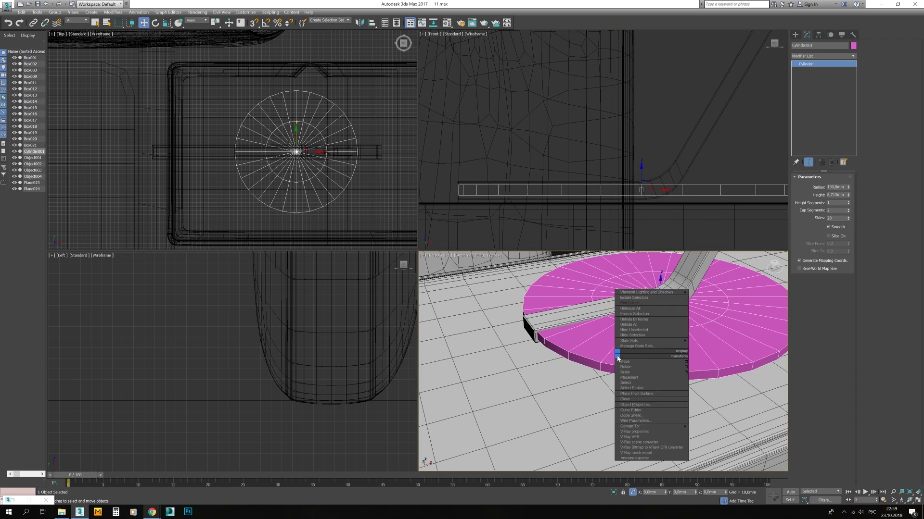
pyautogui.click(617, 375)
pyautogui.click(606, 422)
pyautogui.scroll(3, 277, 189)
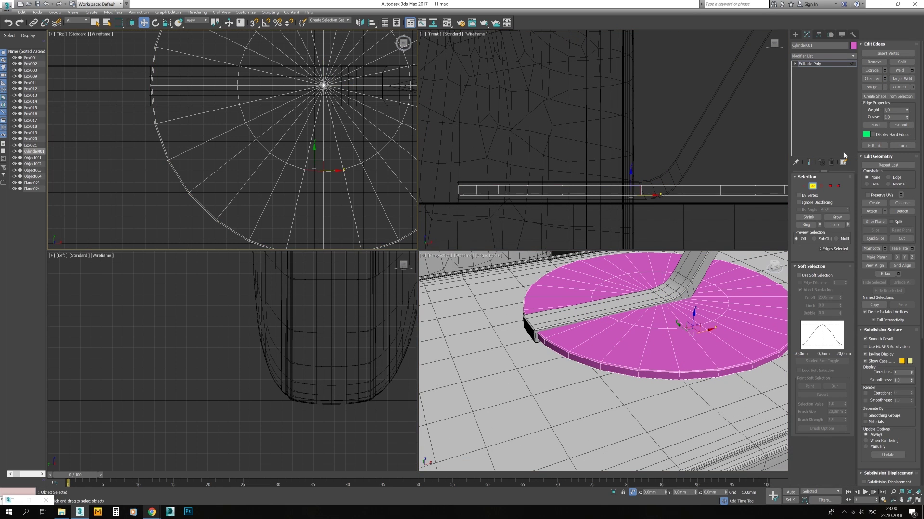
# Step: Scale the cap edge loops of the lamp base outward so they sit near its rim
pyautogui.press('r')
pyautogui.click(236, 201)
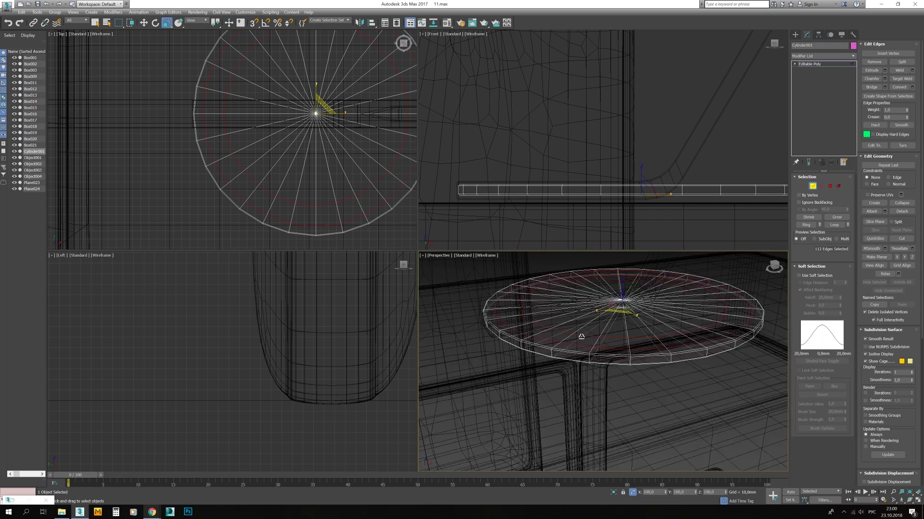
pyautogui.press('4')
pyautogui.click(529, 279)
pyautogui.press('2')
pyautogui.press('w')
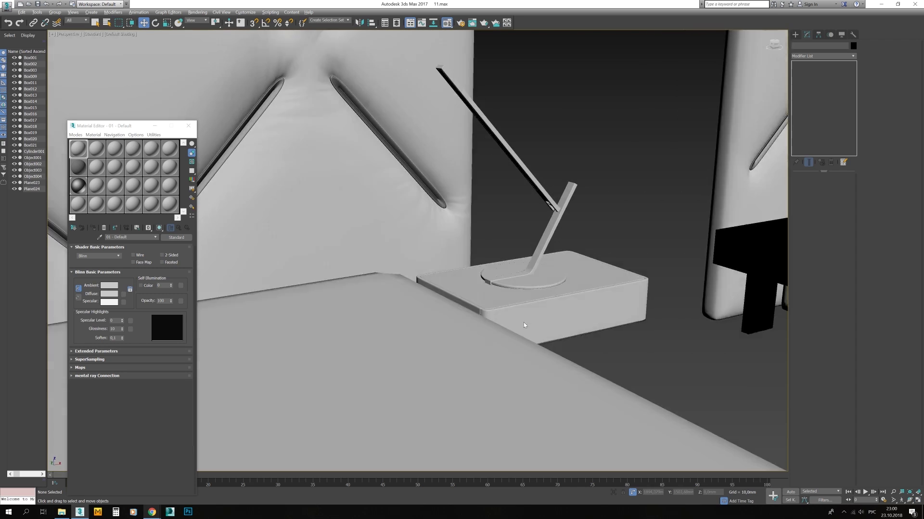
# Step: Examine how the lamp's arm, stem and base fit together on the nightstand
pyautogui.moveTo(524, 325)
pyautogui.keyDown('alt'); pyautogui.mouseDown(button='middle')
pyautogui.moveTo(511, 314)
pyautogui.moveTo(522, 311)
pyautogui.mouseUp(button='middle'); pyautogui.keyUp('alt')
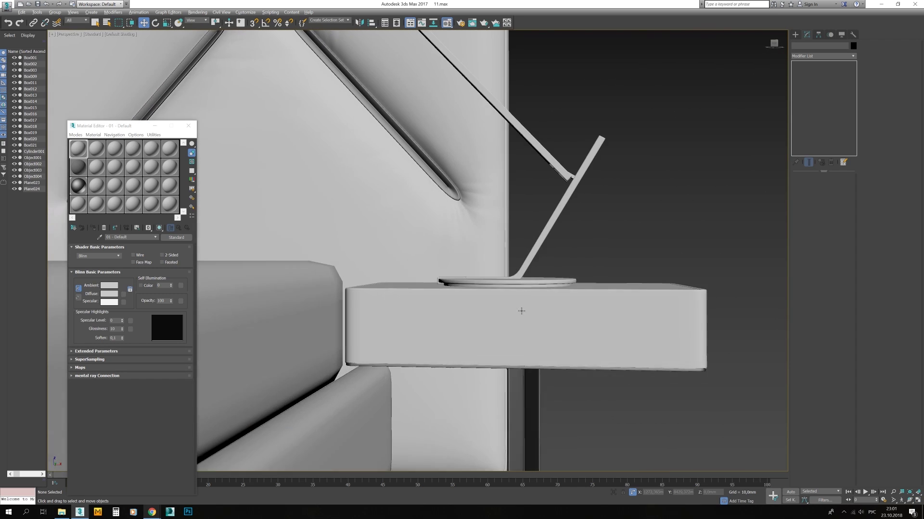
pyautogui.scroll(3, 522, 311)
pyautogui.click(520, 104)
pyautogui.click(522, 110)
pyautogui.moveTo(539, 111); pyautogui.dragTo(551, 145, button='middle')
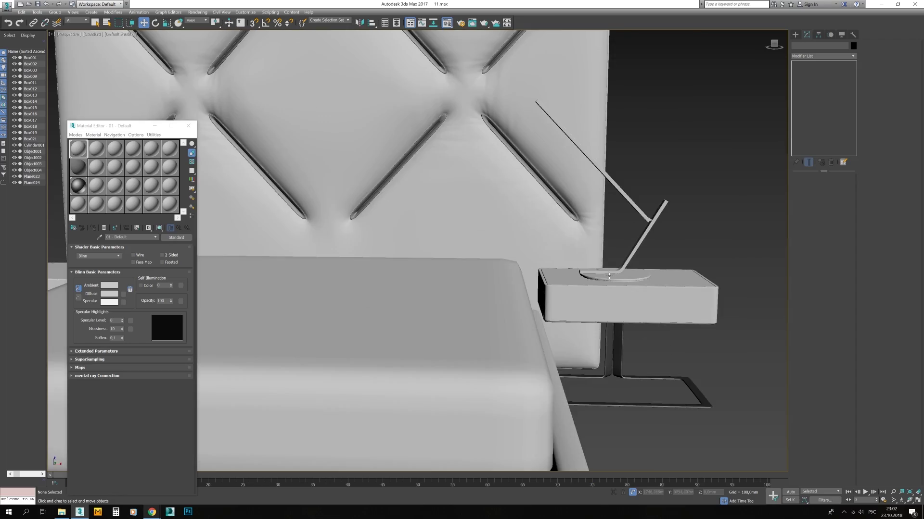
# Step: Place a mirrored copy of the finished lamp on the nightstand at the bed's opposite side
pyautogui.rightClick(611, 284)
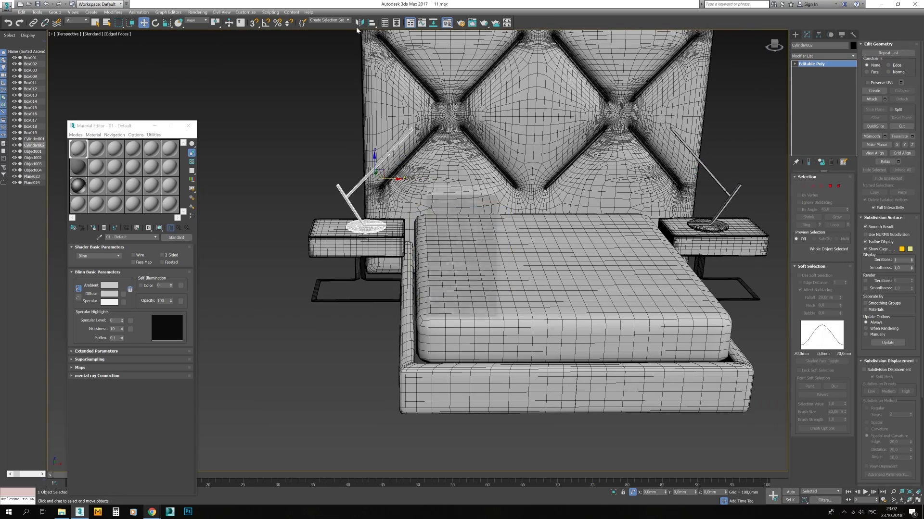
pyautogui.hotkey('alt', 'w')
pyautogui.click(472, 179)
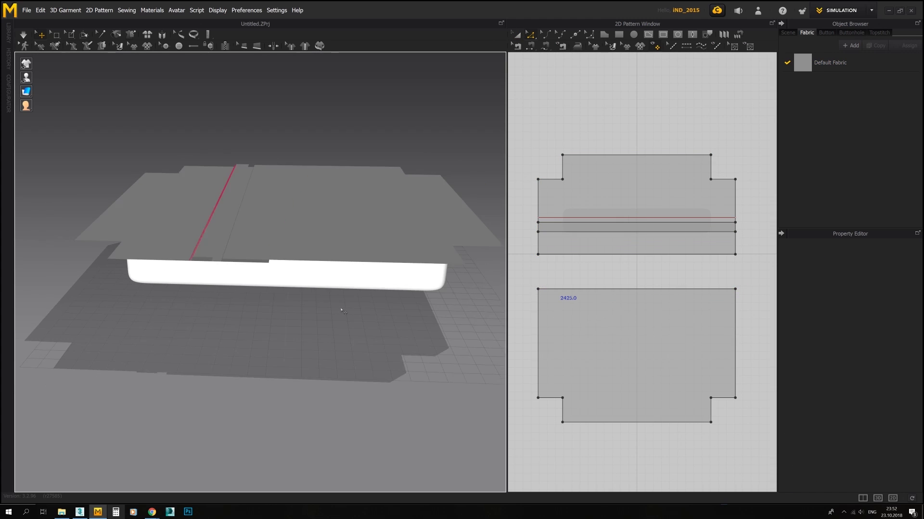
# Step: Switch to Marvelous Designer and simulate the sewn cover patterns so they drape over the mattress
pyautogui.press('space')
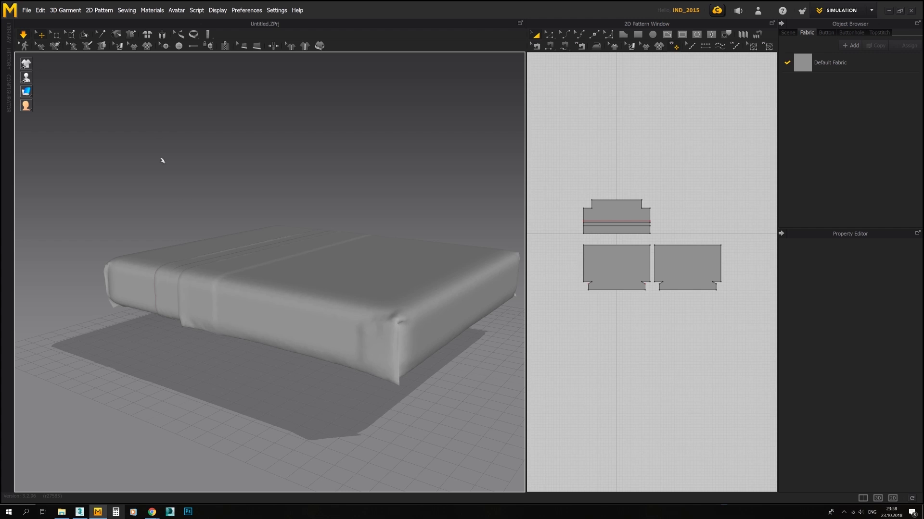
pyautogui.moveTo(162, 160); pyautogui.dragTo(111, 238, button='right')
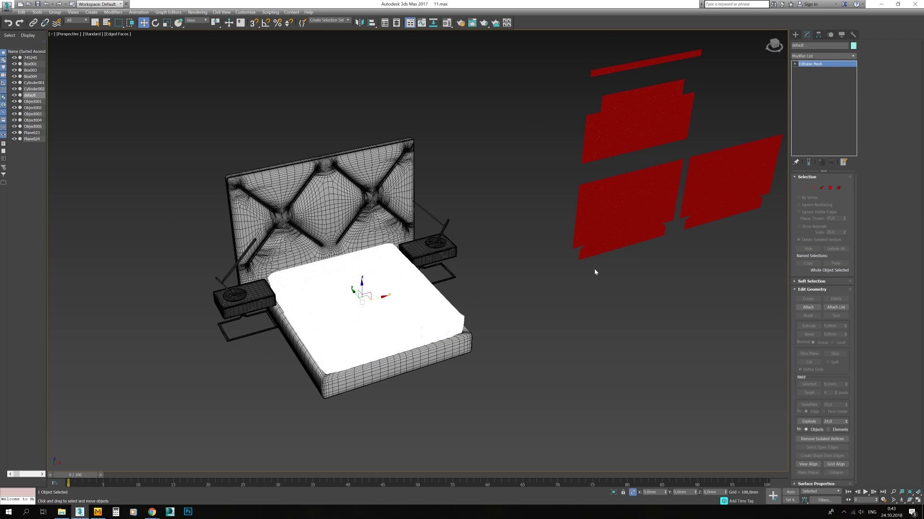
# Step: Switch to 3ds Max and add a modifier to the detached bedding pieces to flatten them into their pattern shapes
pyautogui.click(823, 56)
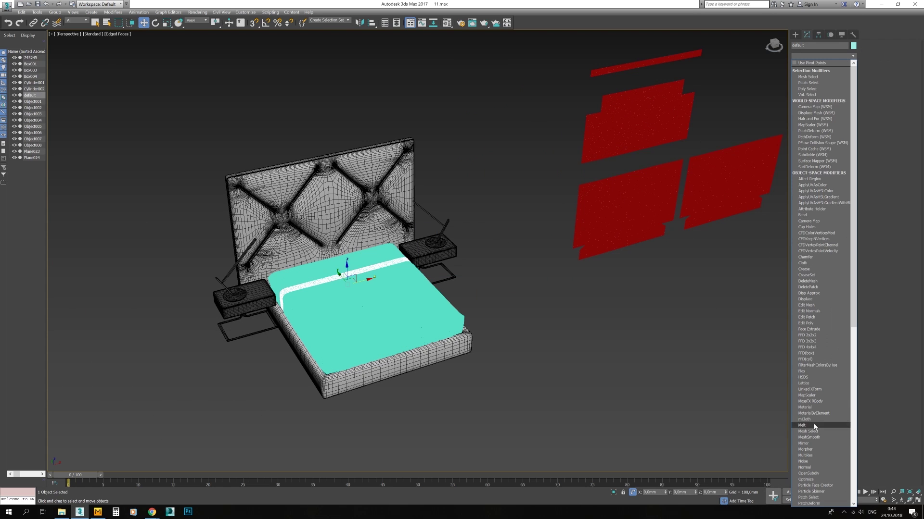
pyautogui.click(817, 222)
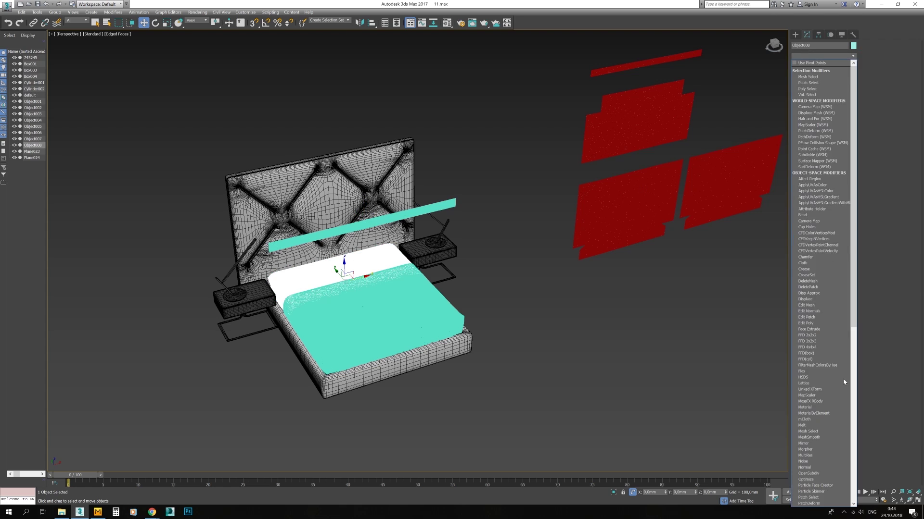
pyautogui.click(843, 379)
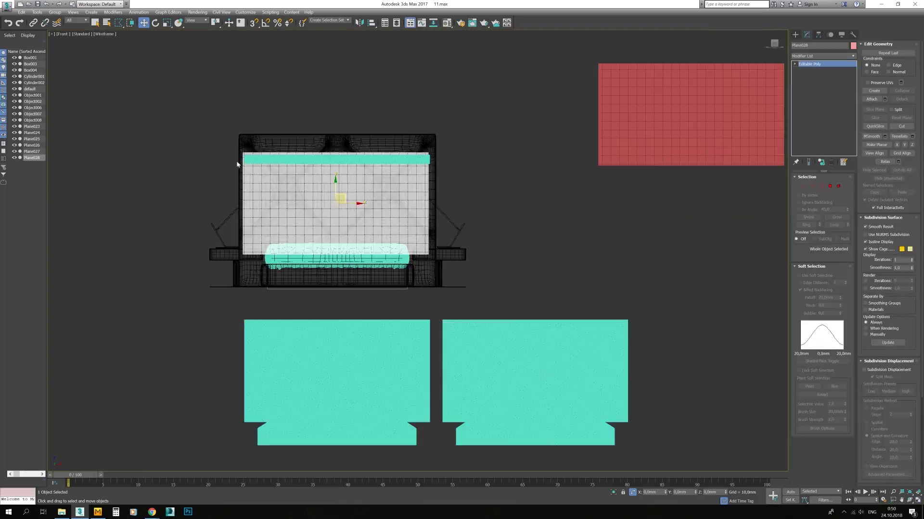
# Step: Align the gridded plane's corner with the corner of the flat strip pattern in the front view
pyautogui.scroll(12, 243, 154)
pyautogui.moveTo(256, 152); pyautogui.dragTo(298, 231)
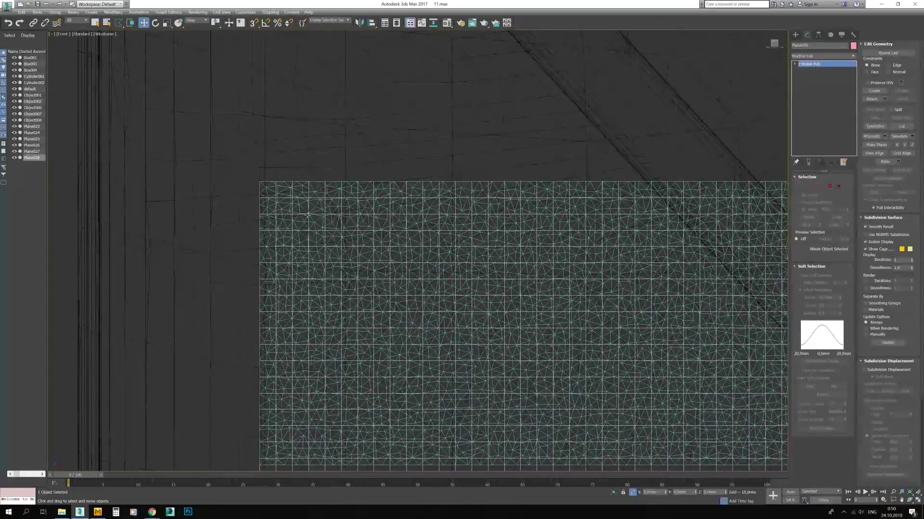
pyautogui.scroll(-10, 297, 231)
pyautogui.scroll(9, 467, 239)
# Step: Select the grid strip's whole element and scale it to match the flat strip pattern
pyautogui.click(829, 186)
pyautogui.click(671, 222)
pyautogui.scroll(-5, 505, 223)
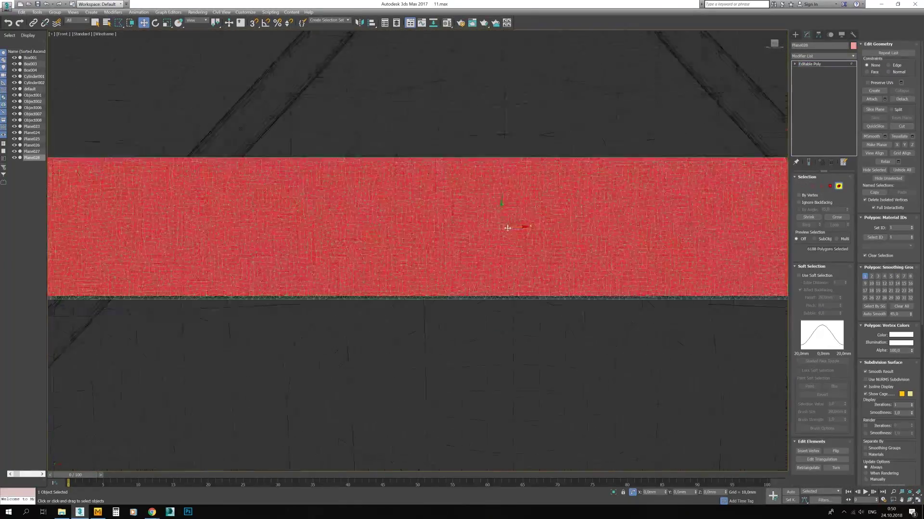
pyautogui.scroll(-5, 514, 239)
pyautogui.press('4')
pyautogui.press('r')
# Step: Bring the two large grid planes onto the flat cover patterns in front of the bed
pyautogui.scroll(-3, 514, 239)
pyautogui.hotkey('alt', 'w')
pyautogui.press('w')
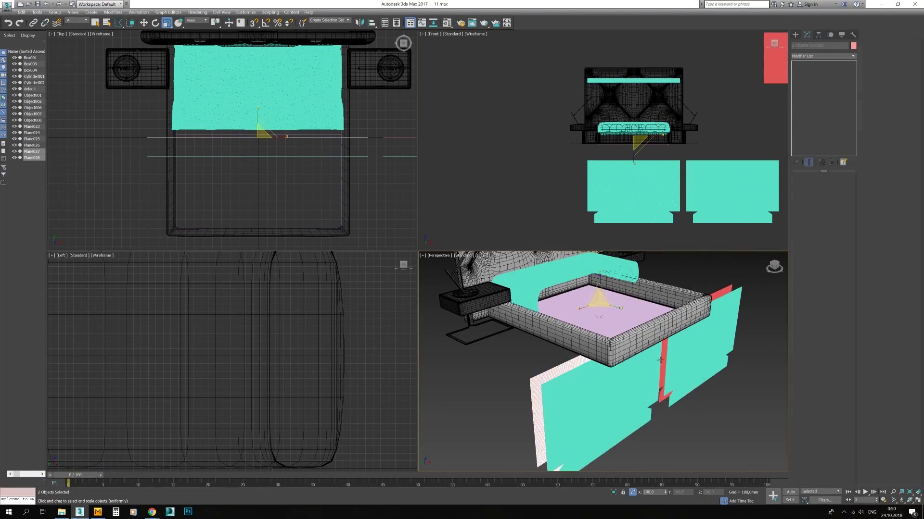
pyautogui.scroll(10, 631, 296)
pyautogui.scroll(-8, 630, 296)
pyautogui.hotkey('alt', 'w')
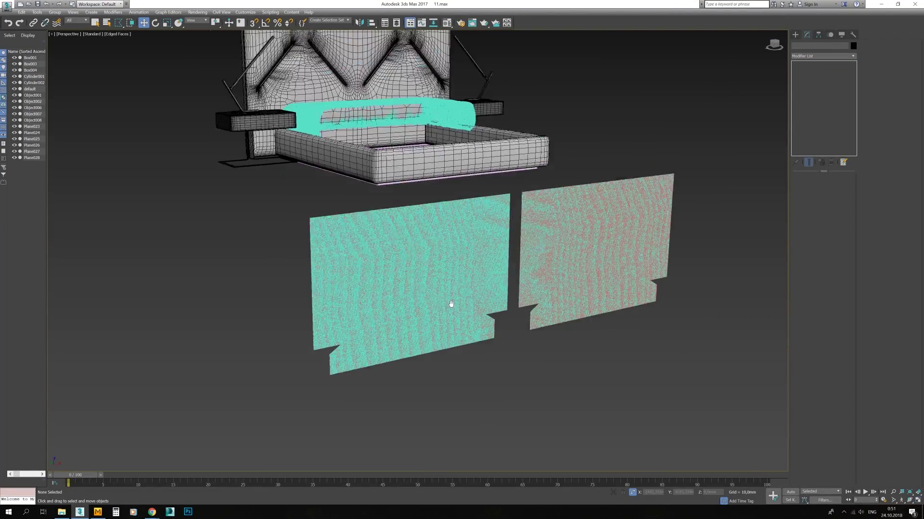
# Step: Apply Skin Wrap to the gridded strip and planes, adding each matching flat bedding pattern as the wrap object
pyautogui.click(474, 275)
pyautogui.scroll(4, 475, 274)
pyautogui.click(517, 114)
pyautogui.click(810, 236)
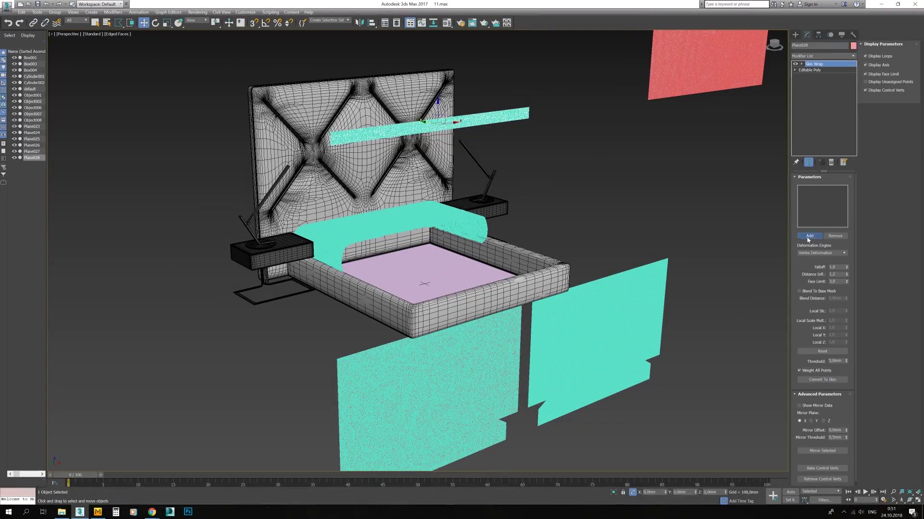
pyautogui.hotkey('ctrl', 'z')
pyautogui.click(502, 289)
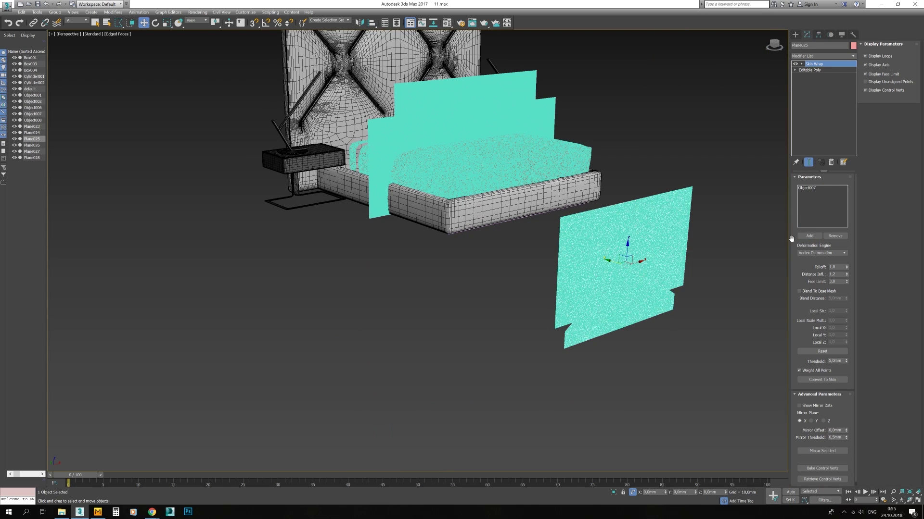
# Step: Convert the wrapped grid planes to Editable Poly and delete the original simulated bedding pieces
pyautogui.hotkey('ctrl', 'z')
pyautogui.scroll(5, 536, 149)
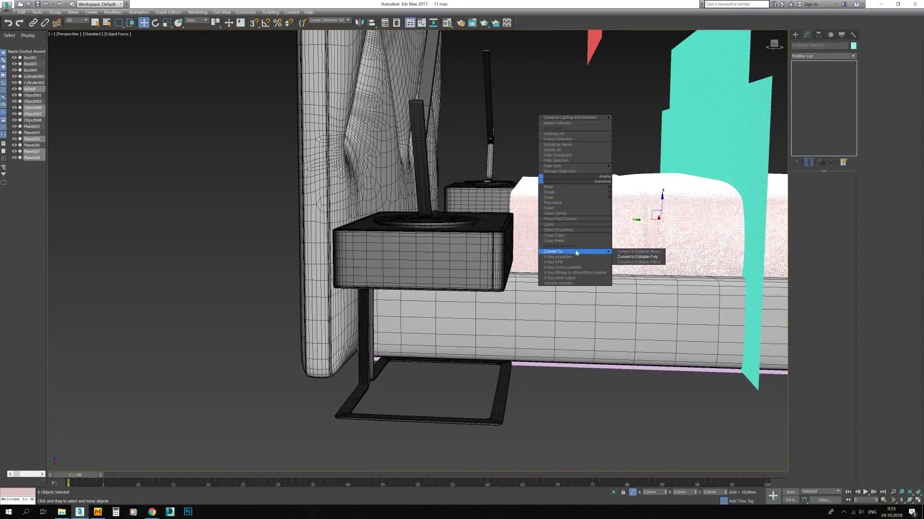
pyautogui.click(637, 257)
pyautogui.scroll(6, 548, 207)
pyautogui.press('Delete')
pyautogui.press('F3')
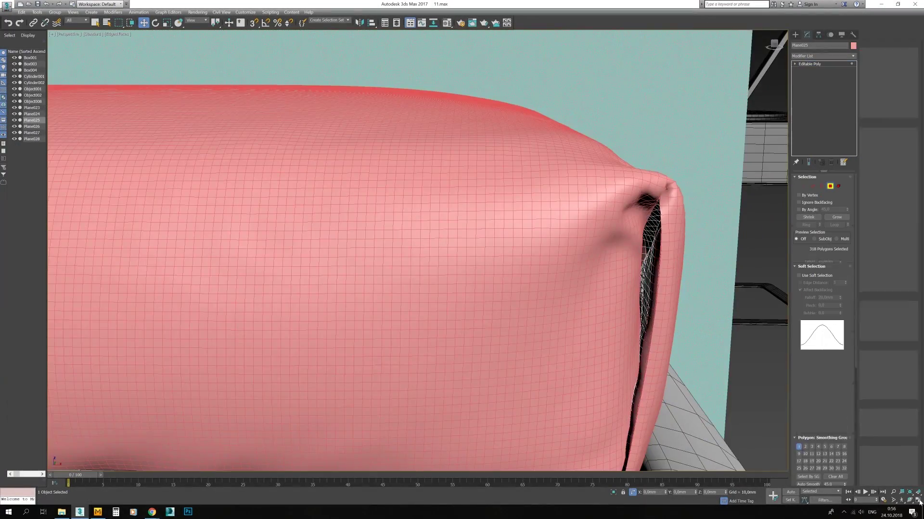
# Step: Attach the adjoining piece to the wrapped mattress cover and select all its vertices to join the open corner seam
pyautogui.hotkey('alt', 'w')
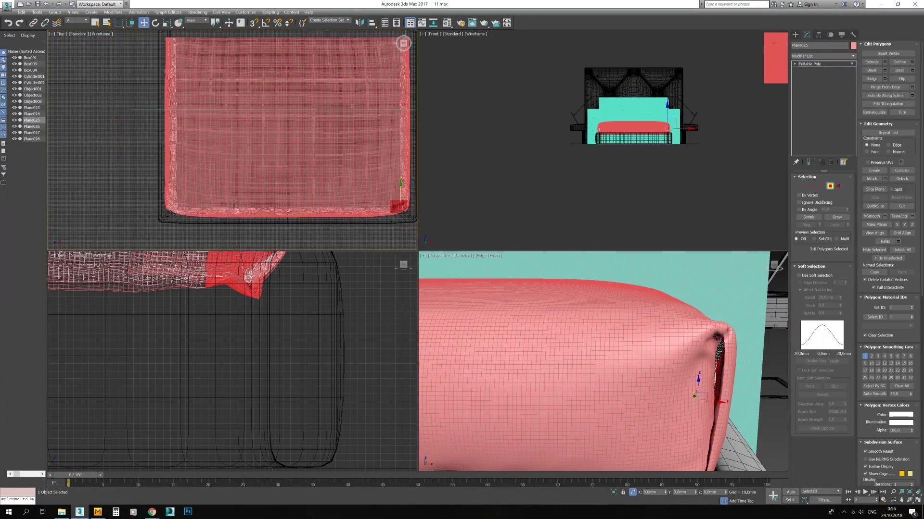
pyautogui.click(234, 206)
pyautogui.hotkey('alt', 'w')
pyautogui.scroll(4, 384, 241)
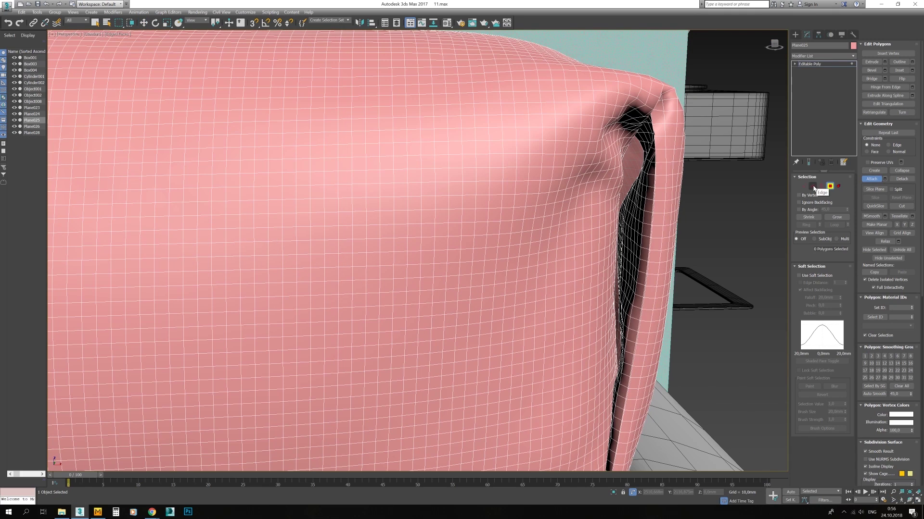
pyautogui.press('1')
pyautogui.hotkey('ctrl', 'a')
pyautogui.press('w')
pyautogui.click(421, 278)
pyautogui.scroll(-10, 467, 183)
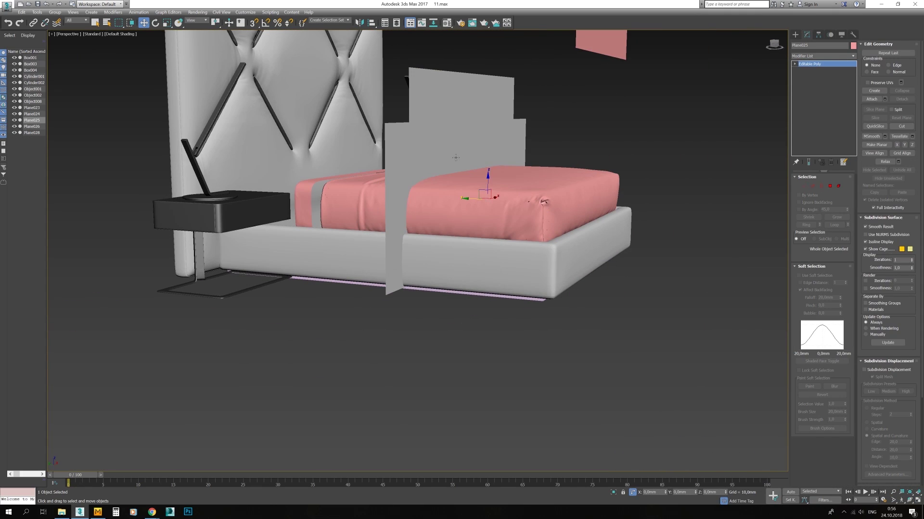
# Step: Assign the 02 - Default material to the mattress cover and bedding strip, and darken its ambient colour
pyautogui.press('1')
pyautogui.scroll(2, 467, 183)
pyautogui.press('m')
pyautogui.click(79, 227)
pyautogui.click(77, 306)
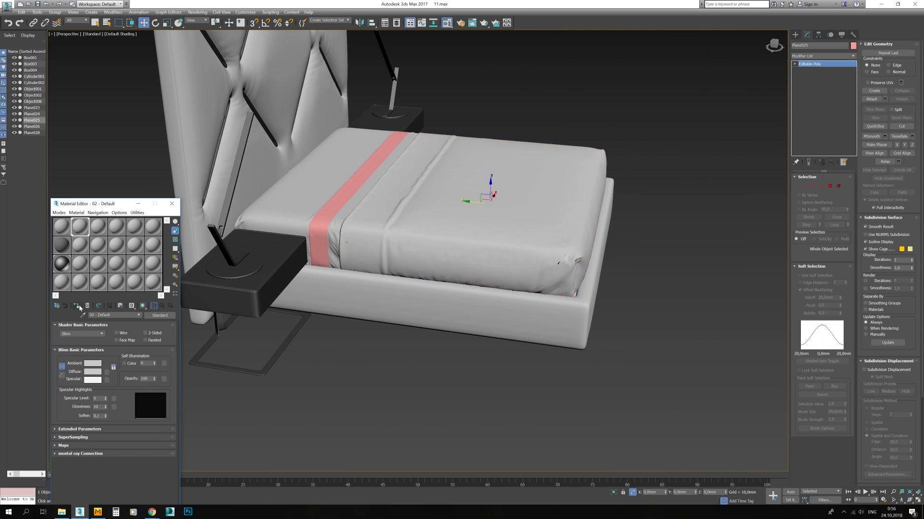
pyautogui.scroll(5, 315, 228)
pyautogui.click(325, 231)
pyautogui.click(76, 306)
pyautogui.click(92, 364)
pyautogui.moveTo(214, 75); pyautogui.dragTo(201, 76)
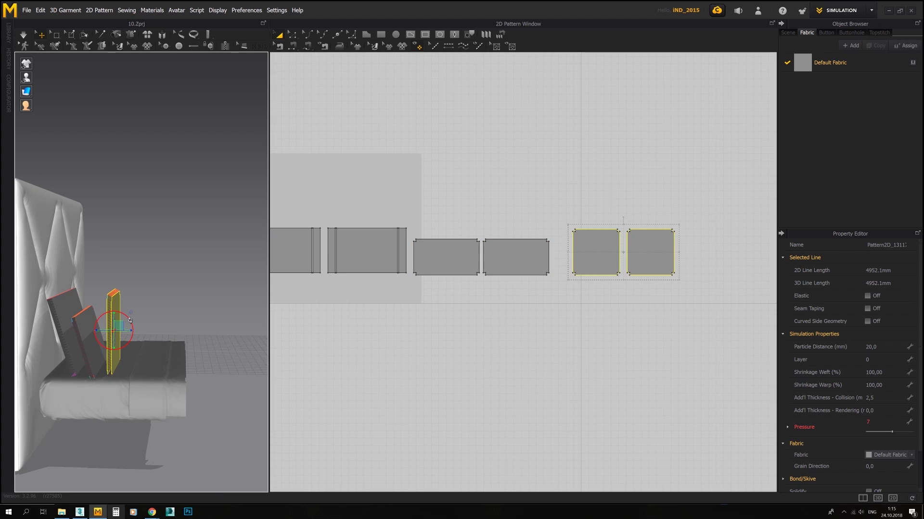
# Step: Simulate the square cushion in front of the pillows against the headboard
pyautogui.scroll(2, 669, 262)
pyautogui.click(189, 186)
pyautogui.press('space')
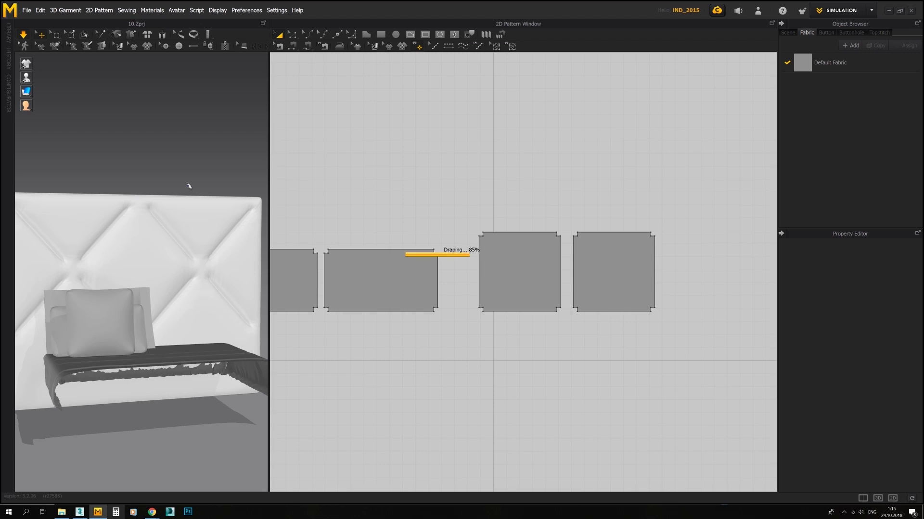
pyautogui.moveTo(189, 186); pyautogui.dragTo(236, 192, button='right')
pyautogui.press('space')
pyautogui.scroll(2, 407, 261)
pyautogui.press('z')
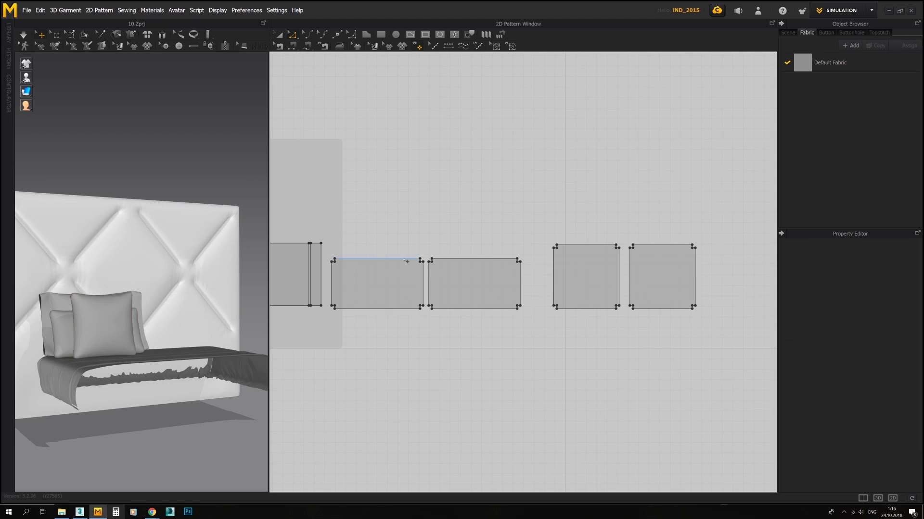
# Step: Undo the cushion simulation back to the flat, unsewn arrangement of the cushion patterns
pyautogui.hotkey('ctrl', 'z')
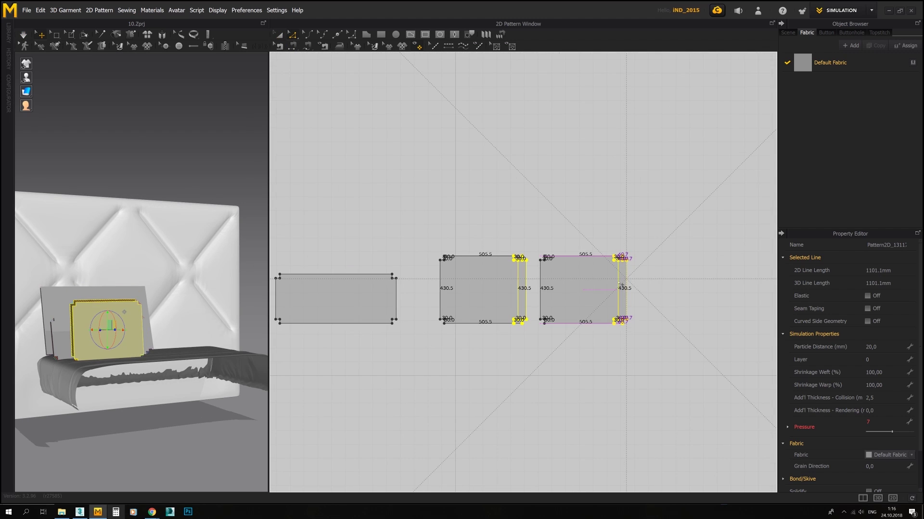
pyautogui.hotkey('ctrl', 'z')
pyautogui.hotkey('ctrl', 'z')
pyautogui.hotkey('ctrl', 'z')
pyautogui.hotkey('ctrl', 'z')
pyautogui.hotkey('ctrl', 'z')
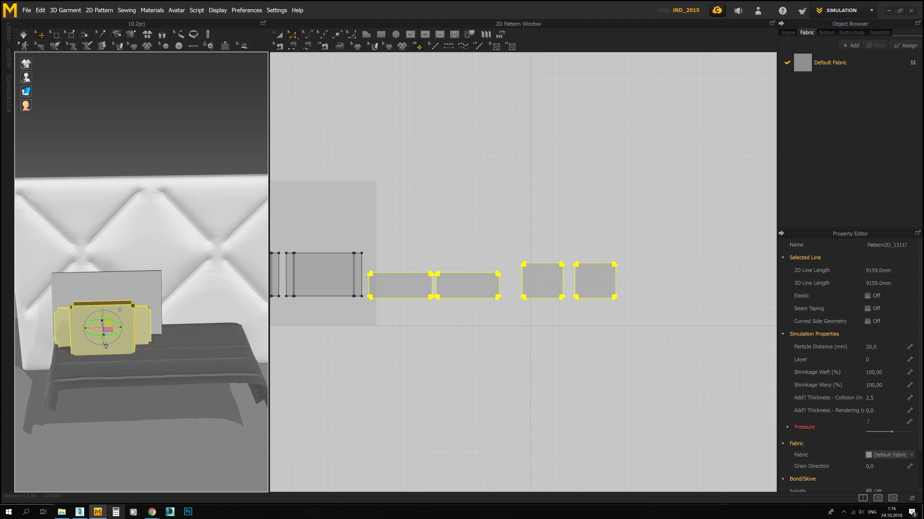
# Step: Duplicate all the pillow and cushion patterns and place the copies in line beside the originals
pyautogui.hotkey('ctrl', 'a')
pyautogui.hotkey('ctrl', 'c')
pyautogui.hotkey('ctrl', 'v')
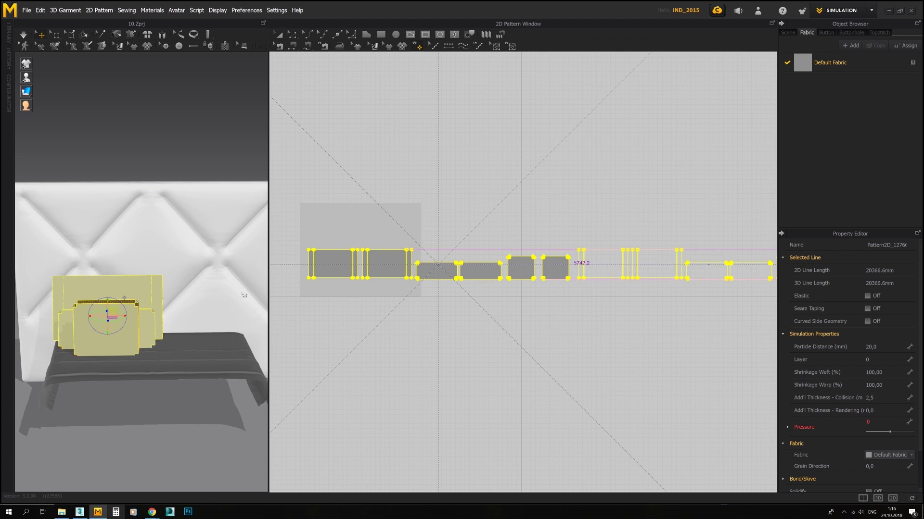
pyautogui.keyDown('shift'); pyautogui.click(710, 264); pyautogui.keyUp('shift')
pyautogui.scroll(-10, 144, 284)
pyautogui.moveTo(269, 269); pyautogui.dragTo(238, 277)
# Step: Simulate both sets of pillows and cushions on the bed in front of the headboard
pyautogui.scroll(10, 238, 279)
pyautogui.moveTo(231, 240); pyautogui.dragTo(257, 285, button='right')
pyautogui.press('space')
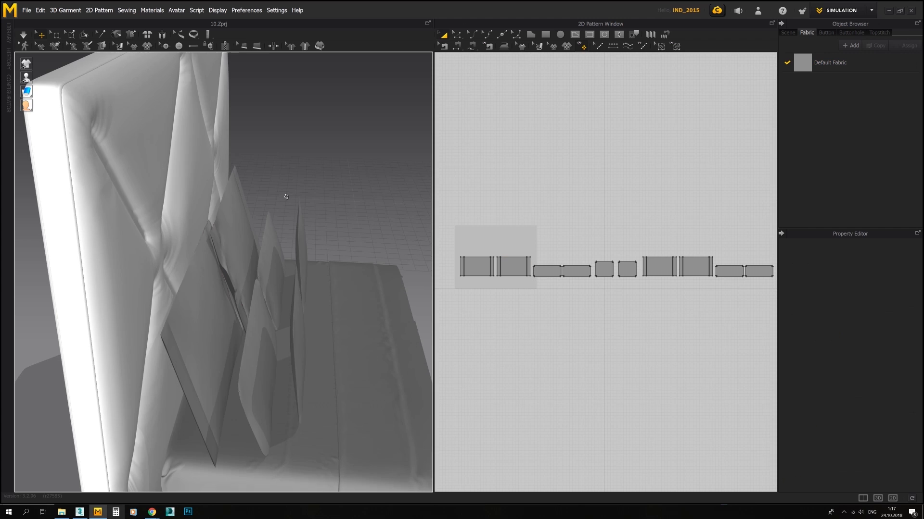
pyautogui.press('2')
pyautogui.moveTo(253, 288); pyautogui.dragTo(277, 263, button='right')
pyautogui.click(248, 246)
pyautogui.press('space')
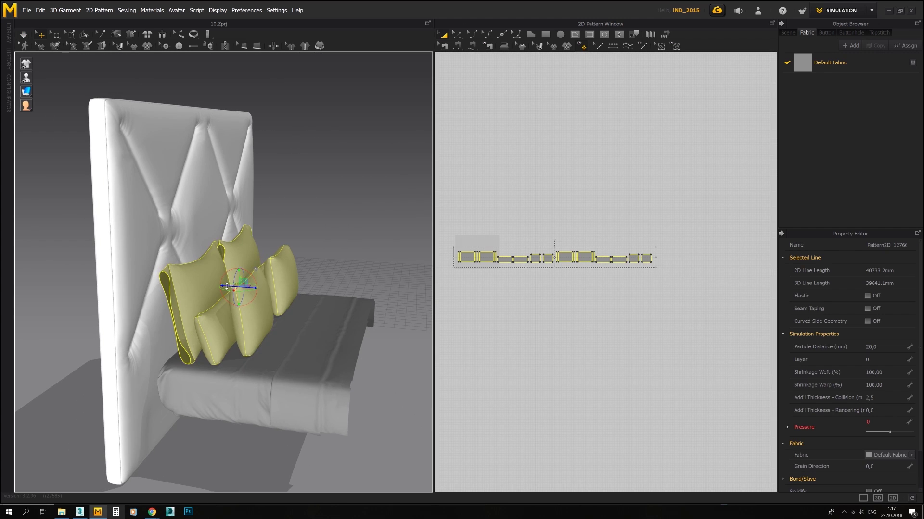
# Step: Select the large pillow patterns and adjust the back pillows against the headboard during simulation
pyautogui.keyDown('shift'); pyautogui.moveTo(553, 246); pyautogui.dragTo(589, 262); pyautogui.keyUp('shift')
pyautogui.moveTo(231, 269); pyautogui.dragTo(263, 272, button='right')
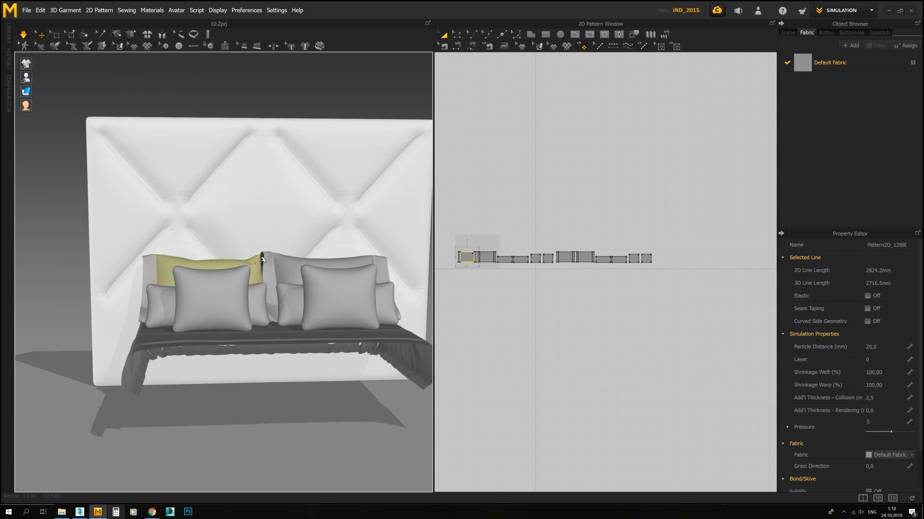
pyautogui.click(290, 260)
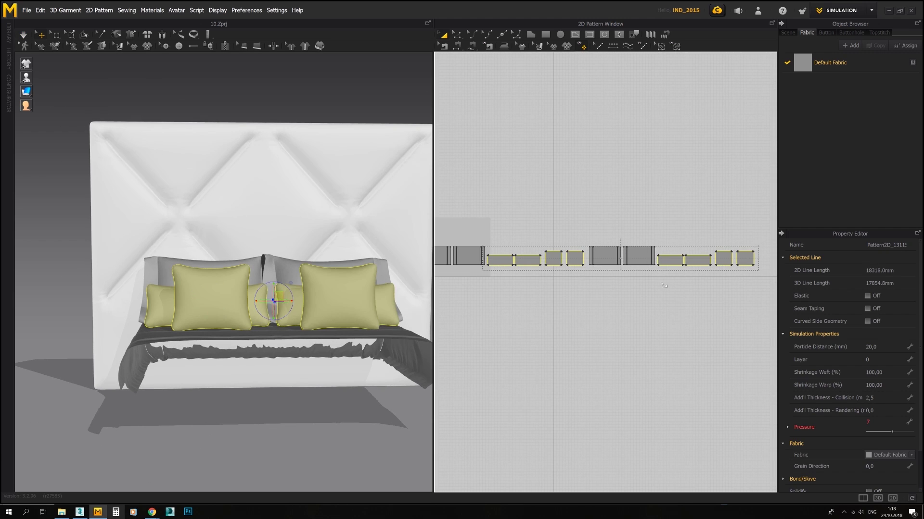
pyautogui.click(664, 286)
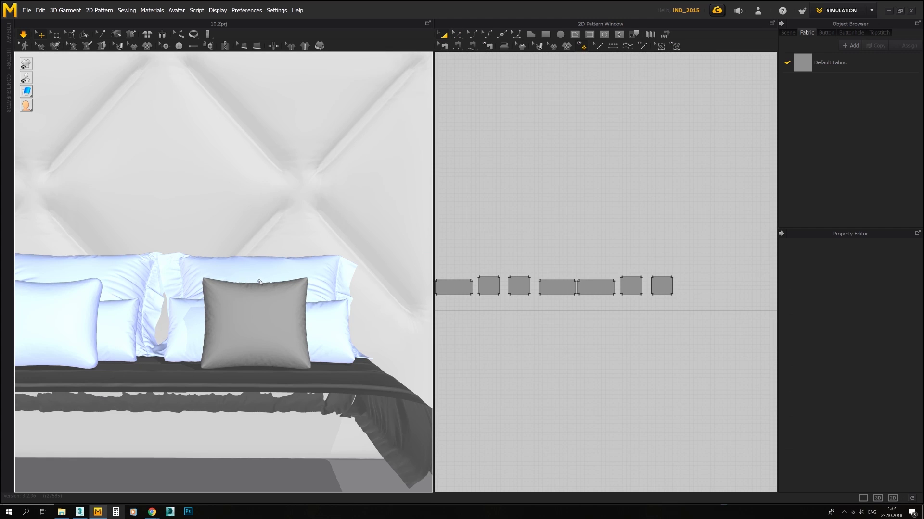
# Step: Pull the unfrozen square cushion's upper and lower edges into shape during simulation, and stop the simulation
pyautogui.click(259, 282)
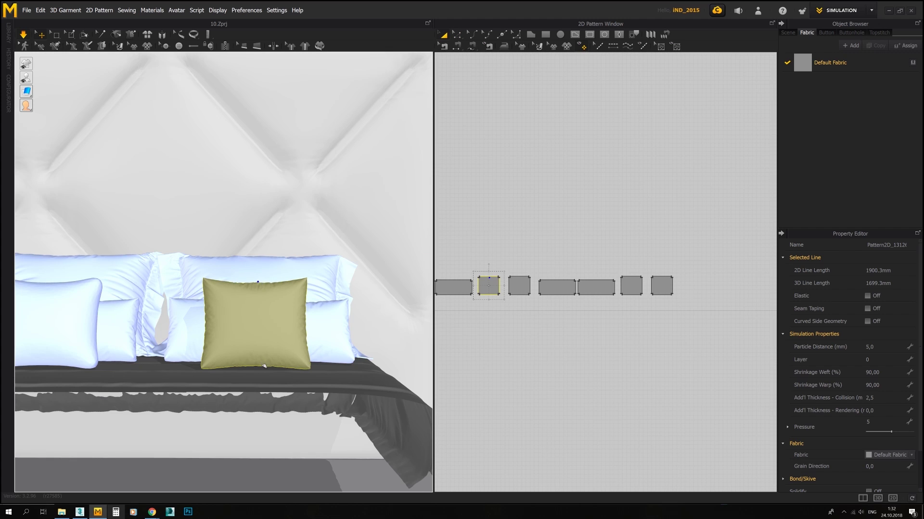
pyautogui.click(472, 236)
pyautogui.press('space')
# Step: Freeze both patterns of the finished square cushion
pyautogui.scroll(-4, 332, 310)
pyautogui.moveTo(332, 310); pyautogui.dragTo(270, 313, button='right')
pyautogui.moveTo(473, 265); pyautogui.dragTo(533, 303)
pyautogui.rightClick(224, 310)
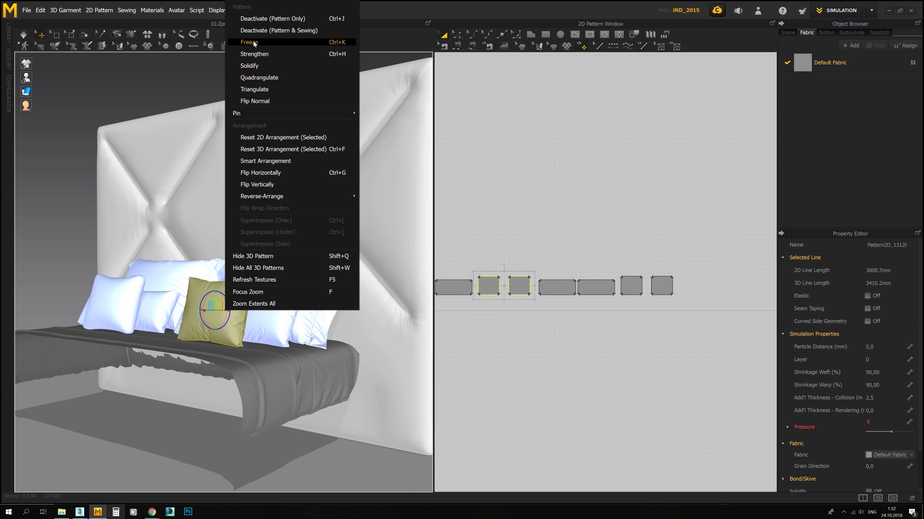
pyautogui.click(254, 42)
# Step: Unfreeze the other square cushion and simulate it while pulling its edges into shape
pyautogui.scroll(3, 224, 269)
pyautogui.moveTo(617, 267); pyautogui.dragTo(679, 302)
pyautogui.click(626, 317)
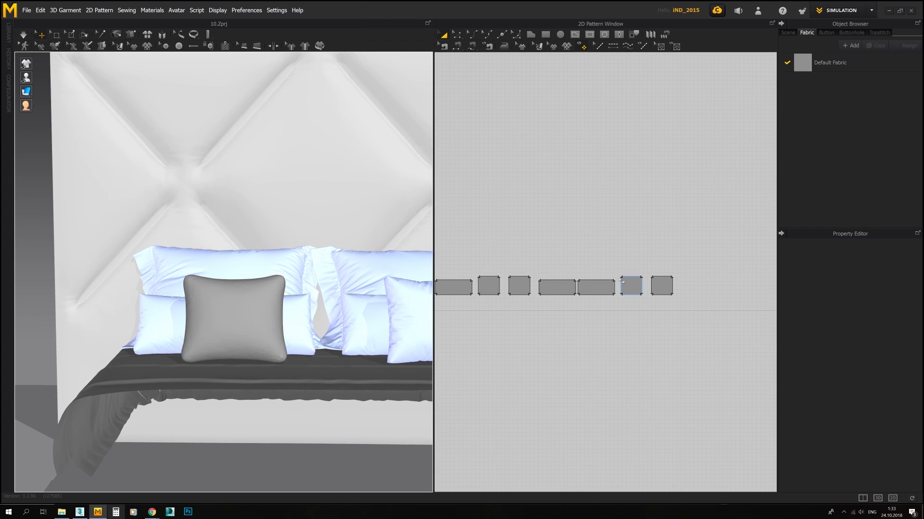
pyautogui.click(241, 317)
pyautogui.moveTo(144, 202); pyautogui.dragTo(111, 193, button='right')
pyautogui.click(111, 193)
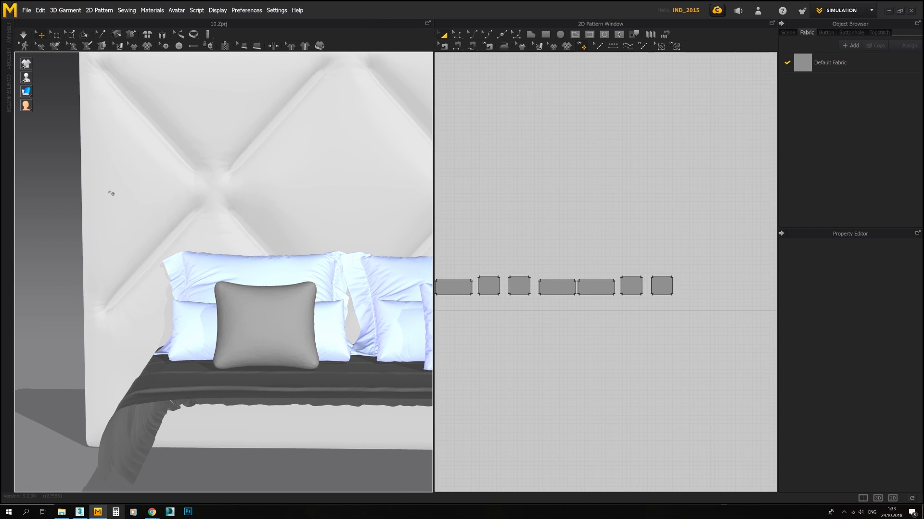
pyautogui.click(270, 288)
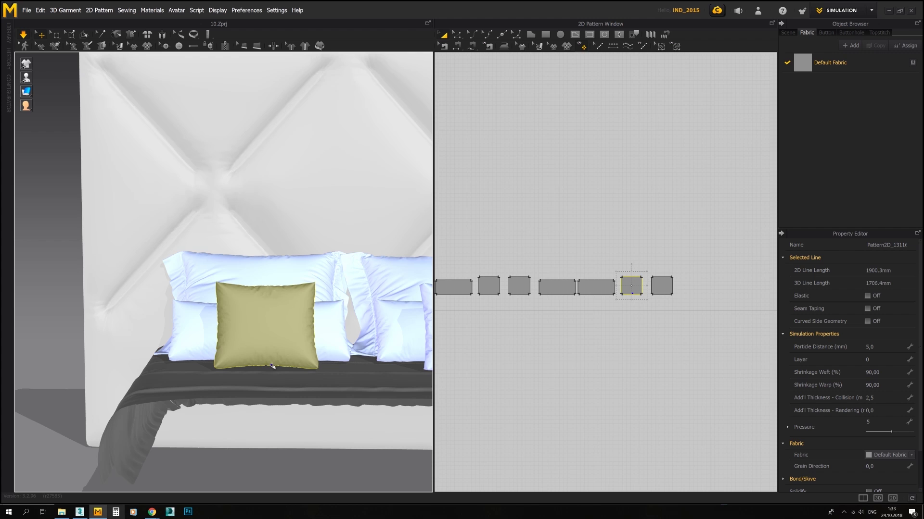
pyautogui.click(98, 286)
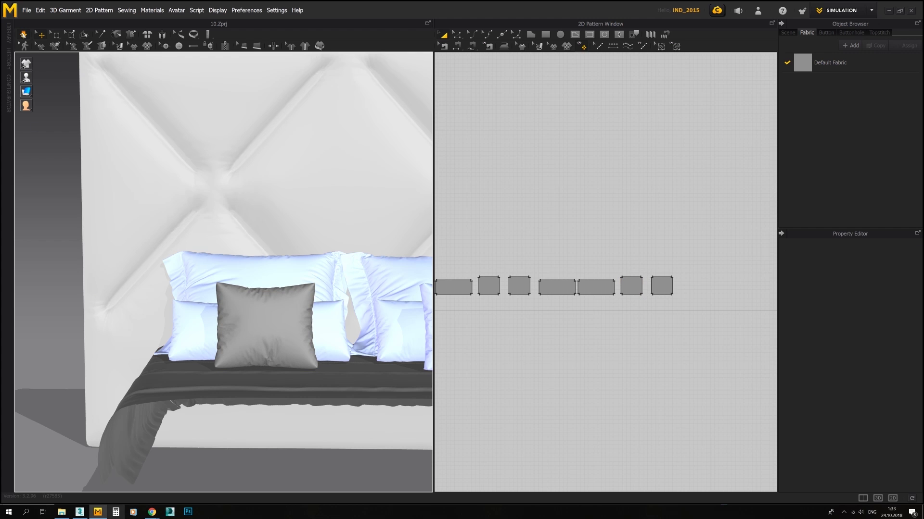
# Step: Stop the cushion simulation and select the small rectangular and square cushion patterns together
pyautogui.scroll(-5, 250, 298)
pyautogui.moveTo(202, 221); pyautogui.dragTo(245, 207, button='right')
pyautogui.scroll(-3, 251, 298)
pyautogui.press('space')
pyautogui.scroll(-4, 606, 272)
pyautogui.moveTo(470, 238); pyautogui.dragTo(709, 296)
pyautogui.click(319, 74)
pyautogui.moveTo(320, 74); pyautogui.dragTo(247, 196, button='right')
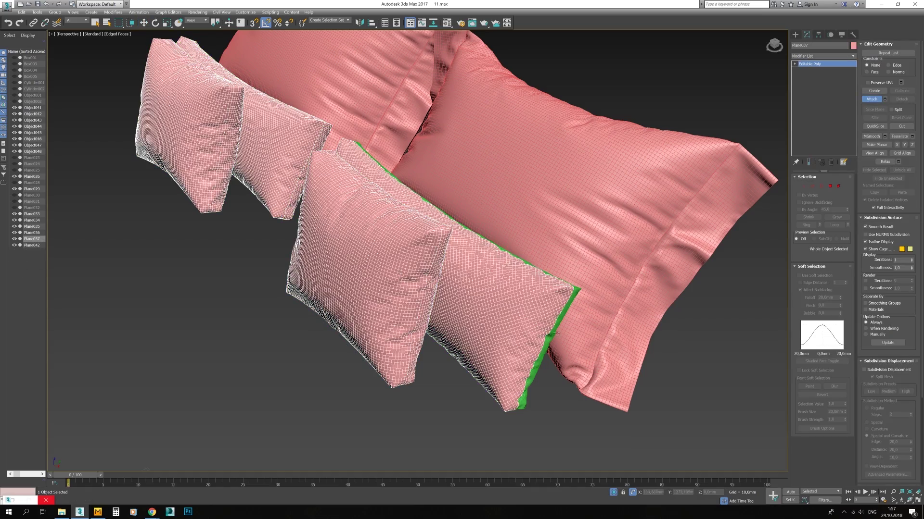
# Step: Extrude the cushion mesh's seam edges and open the Material Editor for the selected pillows
pyautogui.press('1')
pyautogui.press('w')
pyautogui.scroll(10, 423, 274)
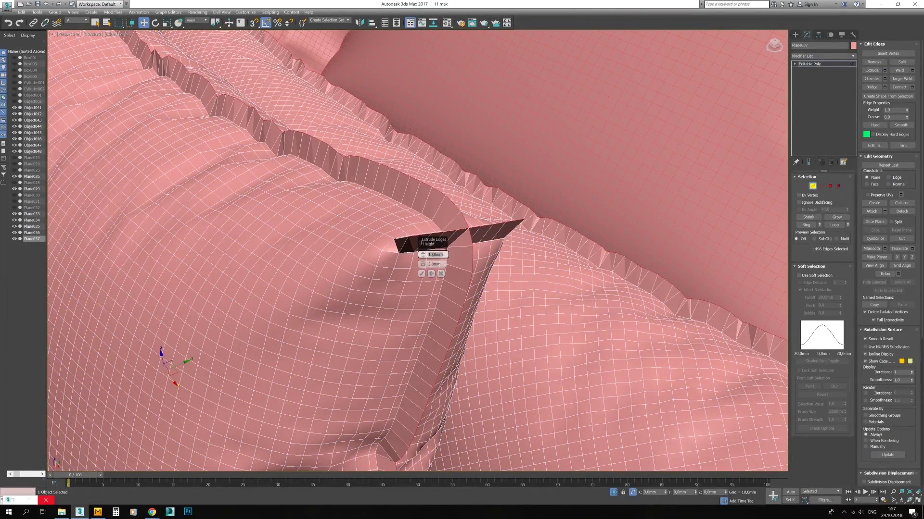
pyautogui.write('0,')
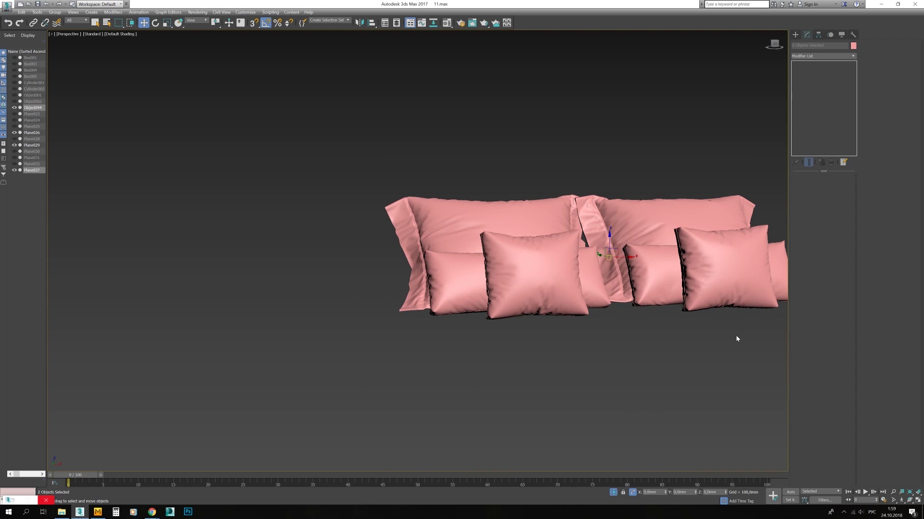
pyautogui.press('m')
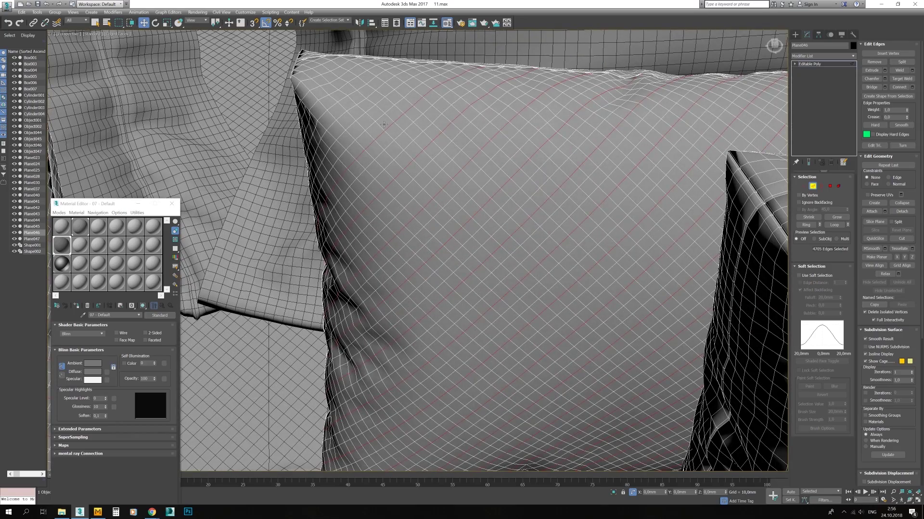
# Step: Extrude the diagonal edges of the cushion and select all polygons of the quilted throw
pyautogui.hotkey('shift', 'e')
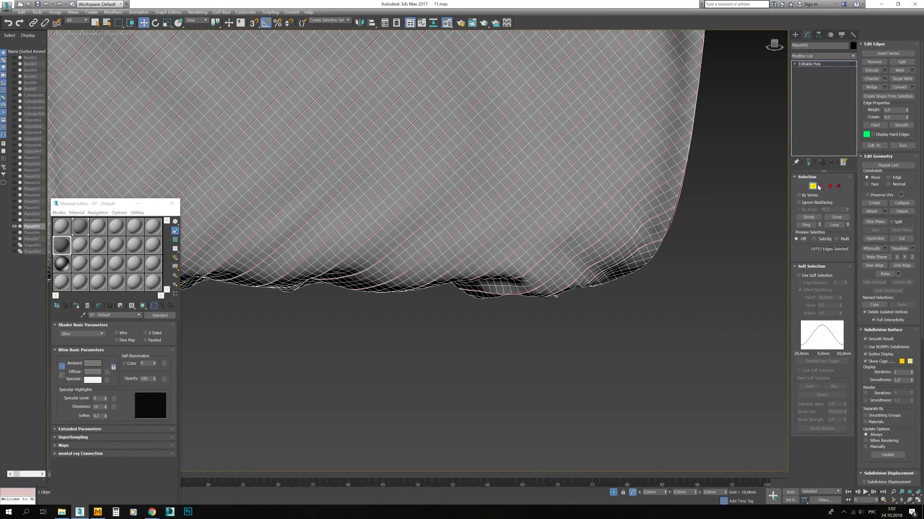
pyautogui.press('4')
pyautogui.hotkey('ctrl', 'a')
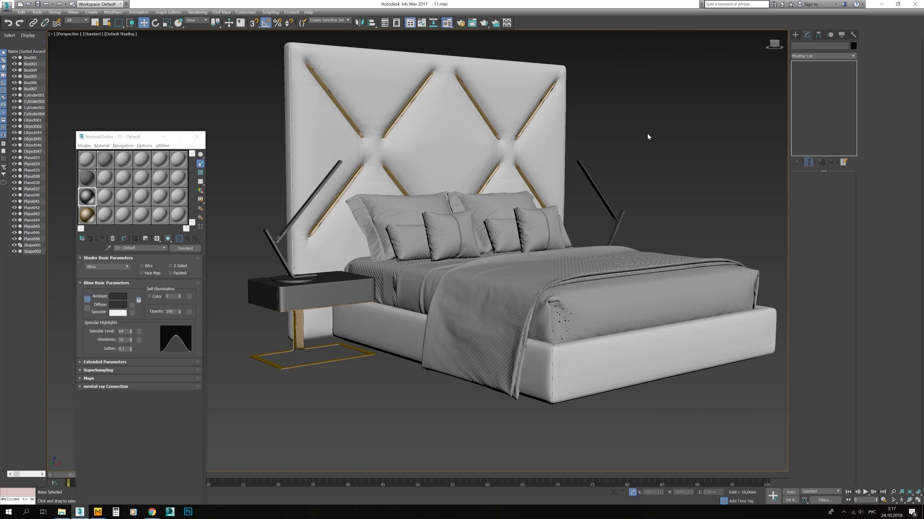
# Step: Darken the headboard material's ambient colour and assign the lighter bedding material renamed as 02 - Def542
pyautogui.click(87, 160)
pyautogui.click(118, 296)
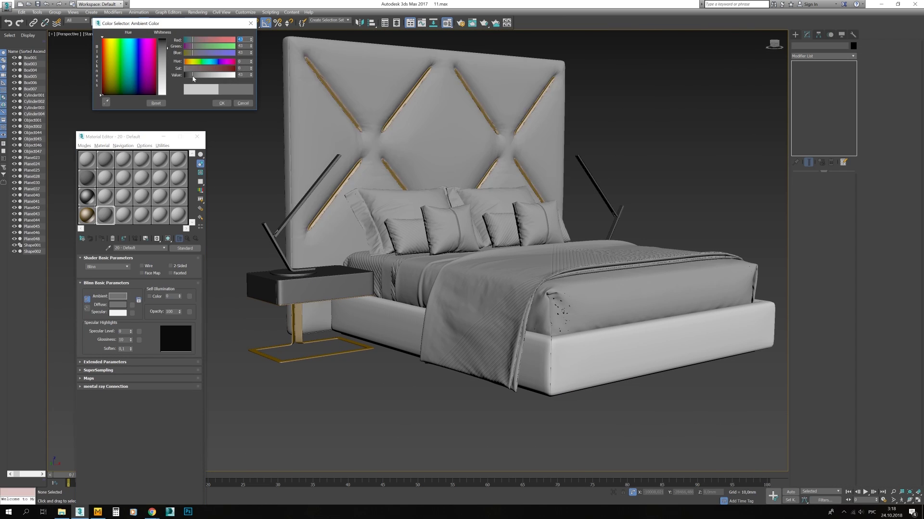
pyautogui.moveTo(219, 75); pyautogui.dragTo(188, 80)
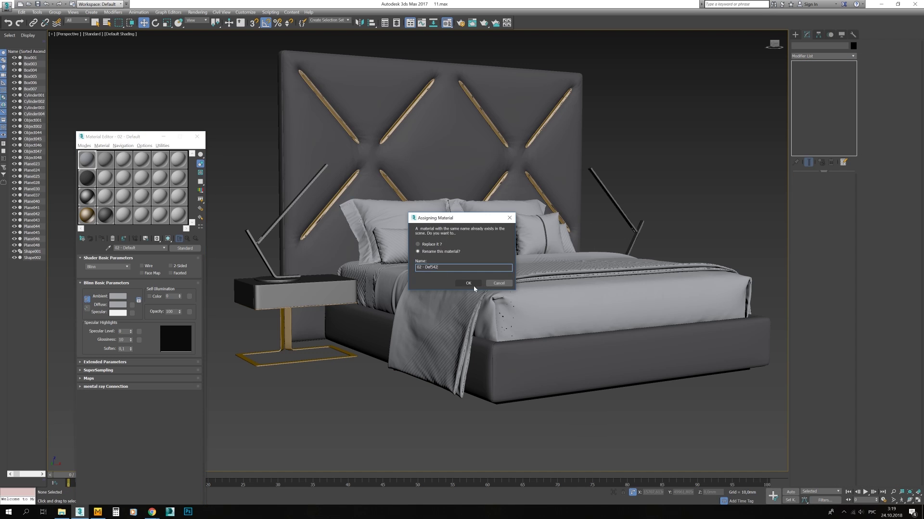
pyautogui.click(468, 283)
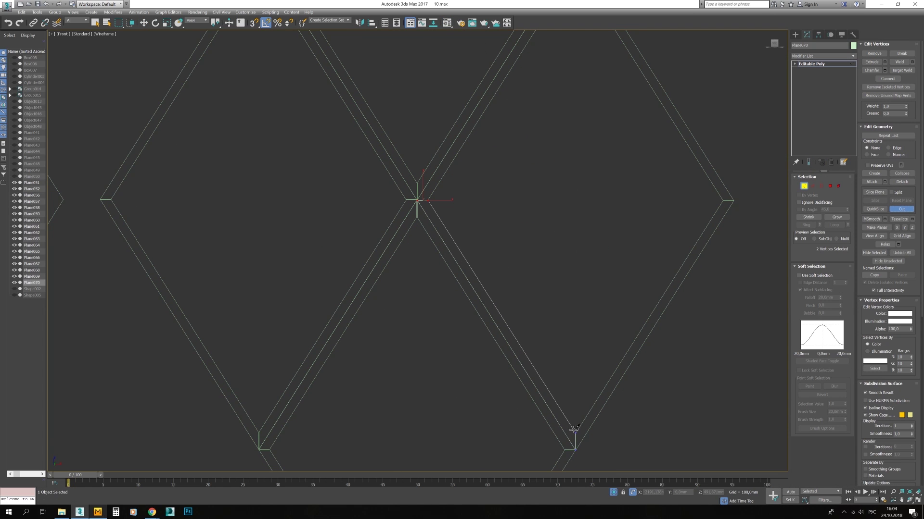
# Step: Connect the long edges of the diamond lattice strip with cross segments and bend the strip into a curve in depth
pyautogui.press('2')
pyautogui.press('w')
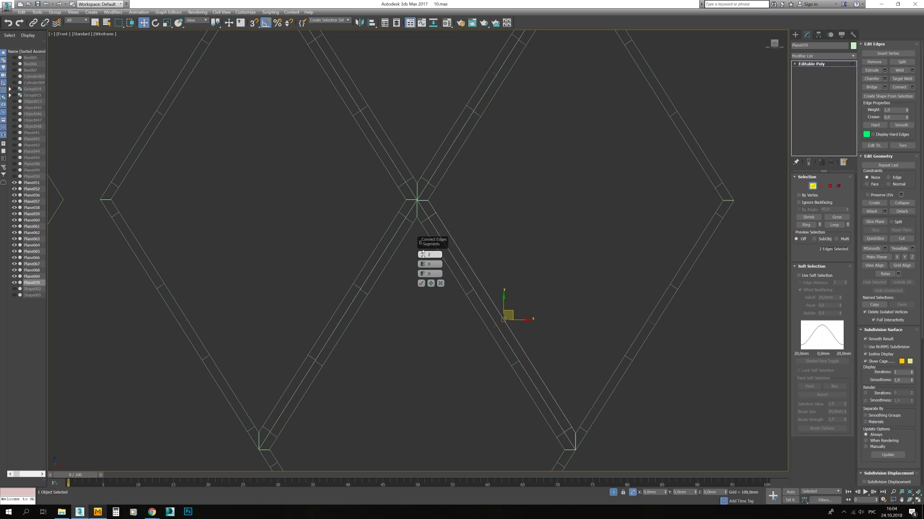
pyautogui.click(421, 284)
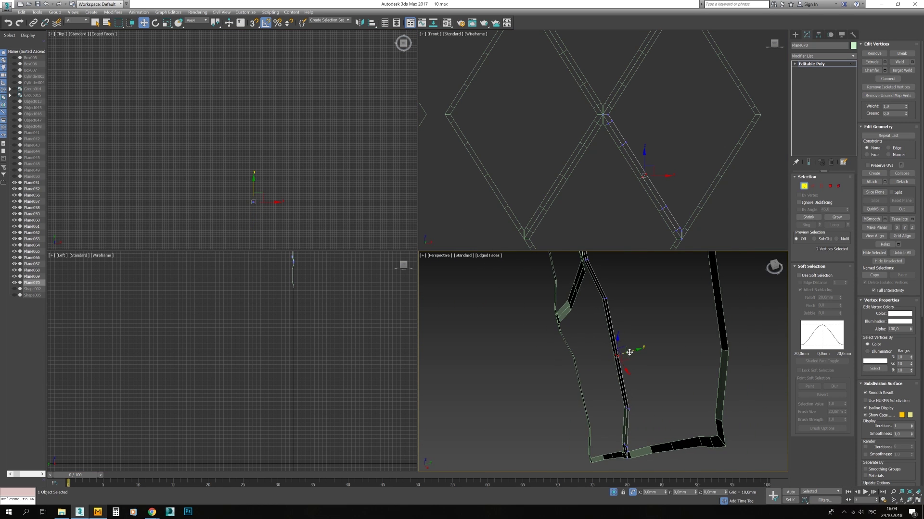
pyautogui.keyDown('alt'); pyautogui.moveTo(626, 384); pyautogui.dragTo(600, 362, button='middle'); pyautogui.keyUp('alt')
pyautogui.press('2')
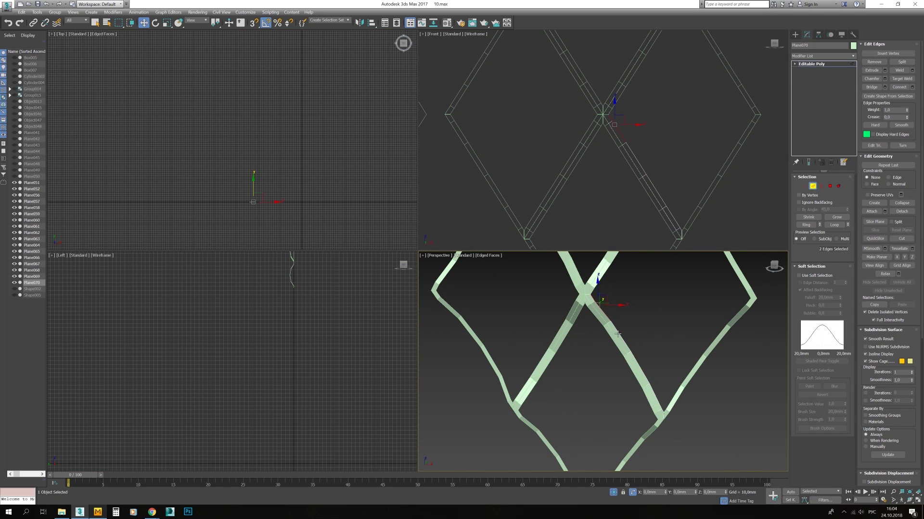
# Step: Extend the strip's long outer edges backward into side walls and adjust the vertices at its end junctions
pyautogui.doubleClick(664, 401)
pyautogui.keyDown('alt'); pyautogui.moveTo(664, 401); pyautogui.dragTo(610, 337, button='middle'); pyautogui.keyUp('alt')
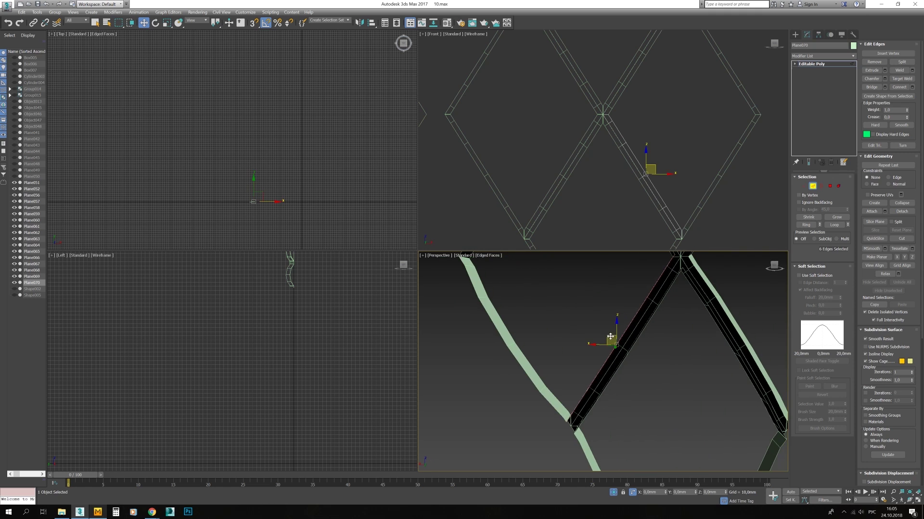
pyautogui.scroll(3, 625, 315)
pyautogui.press('1')
pyautogui.click(626, 317)
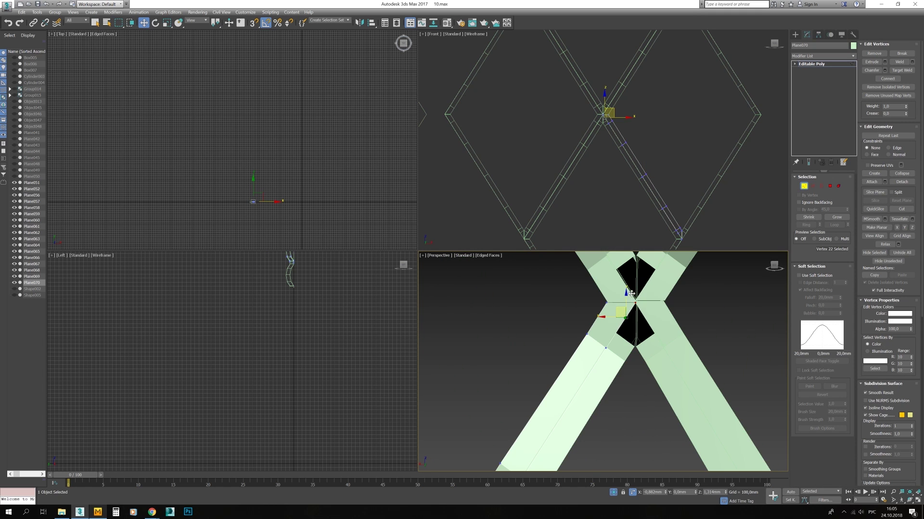
pyautogui.keyDown('alt'); pyautogui.moveTo(631, 293); pyautogui.dragTo(673, 408, button='middle'); pyautogui.keyUp('alt')
pyautogui.click(589, 377)
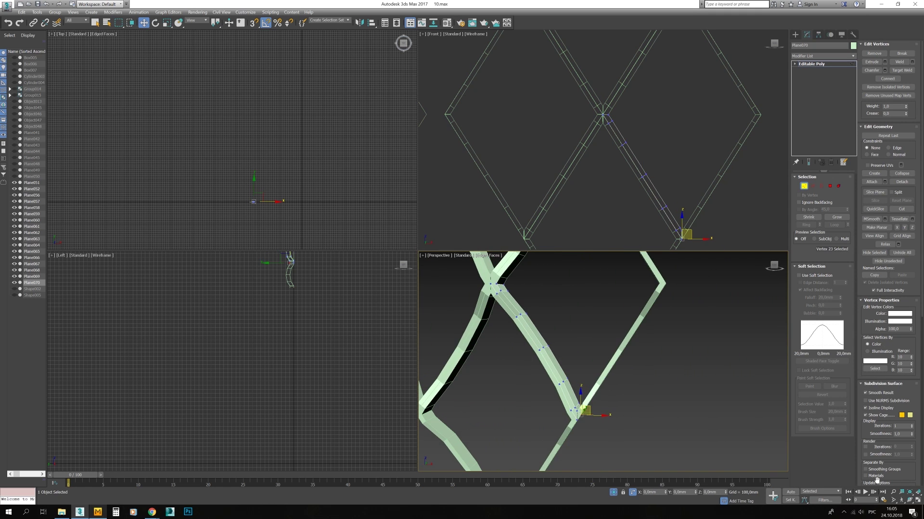
# Step: Chamfer the long edge loops running along the curved lattice strip
pyautogui.hotkey('alt', 'w')
pyautogui.press('2')
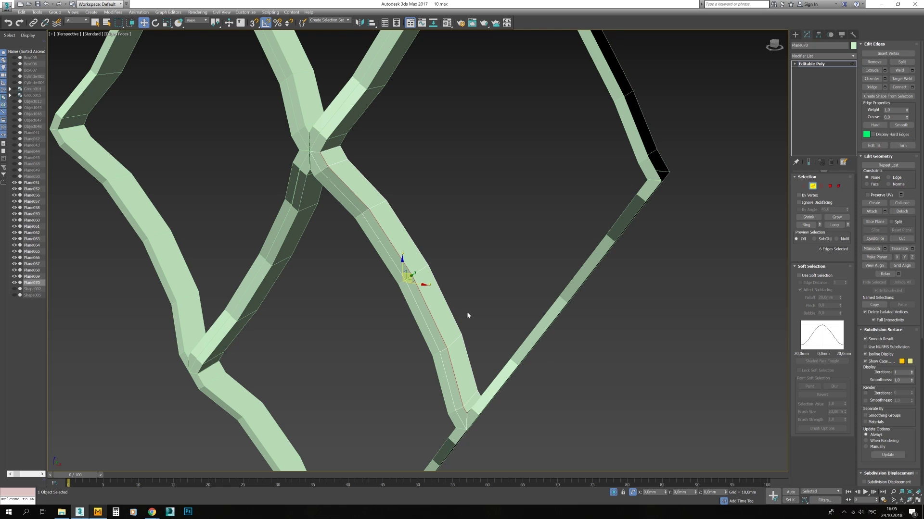
pyautogui.keyDown('alt'); pyautogui.moveTo(434, 316); pyautogui.dragTo(499, 265, button='middle'); pyautogui.keyUp('alt')
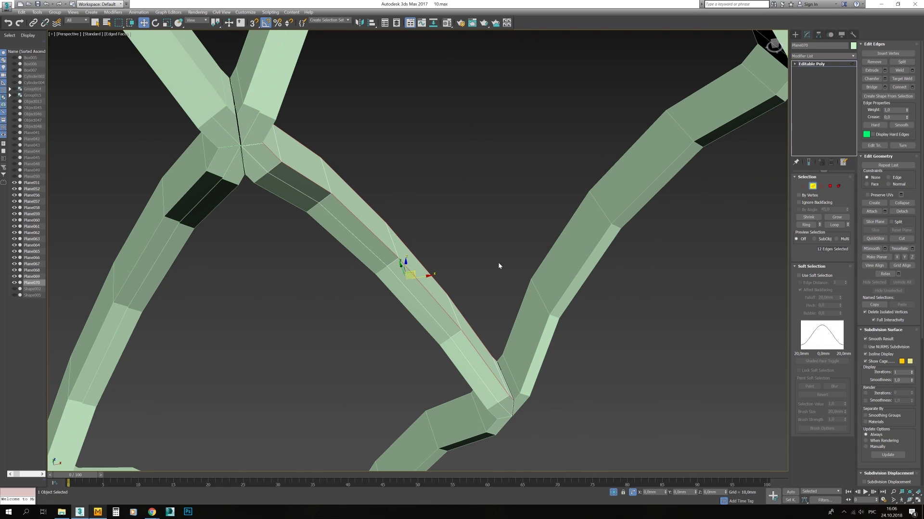
pyautogui.hotkey('ctrl', 'shift', 'c')
pyautogui.click(421, 312)
# Step: Chamfer the crosswise edge loops at each bend and junction of the lattice strip
pyautogui.keyDown('alt'); pyautogui.moveTo(421, 312); pyautogui.dragTo(422, 351, button='middle'); pyautogui.keyUp('alt')
pyautogui.scroll(-5, 467, 344)
pyautogui.scroll(3, 422, 351)
pyautogui.scroll(3, 422, 351)
pyautogui.doubleClick(422, 356)
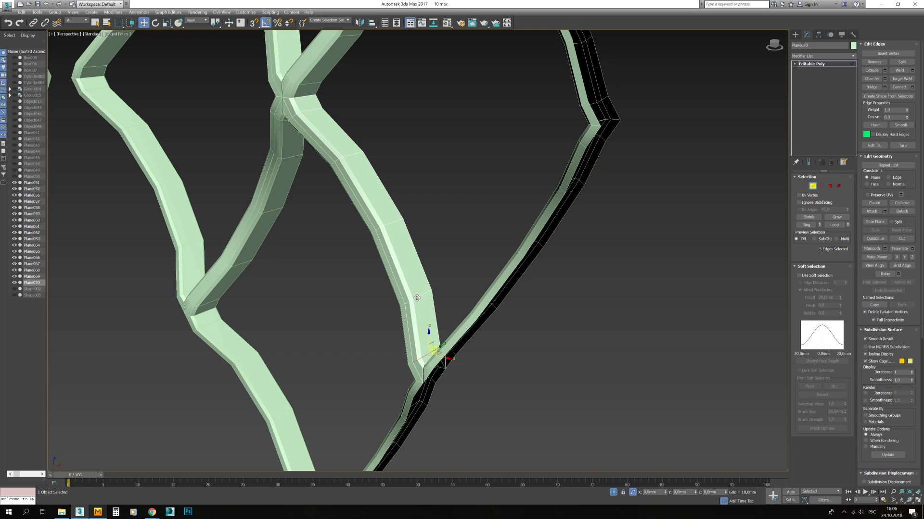
pyautogui.keyDown('ctrl'); pyautogui.doubleClick(345, 150); pyautogui.keyUp('ctrl')
pyautogui.scroll(2, 344, 150)
pyautogui.hotkey('ctrl', 'shift', 'c')
pyautogui.scroll(-5, 428, 313)
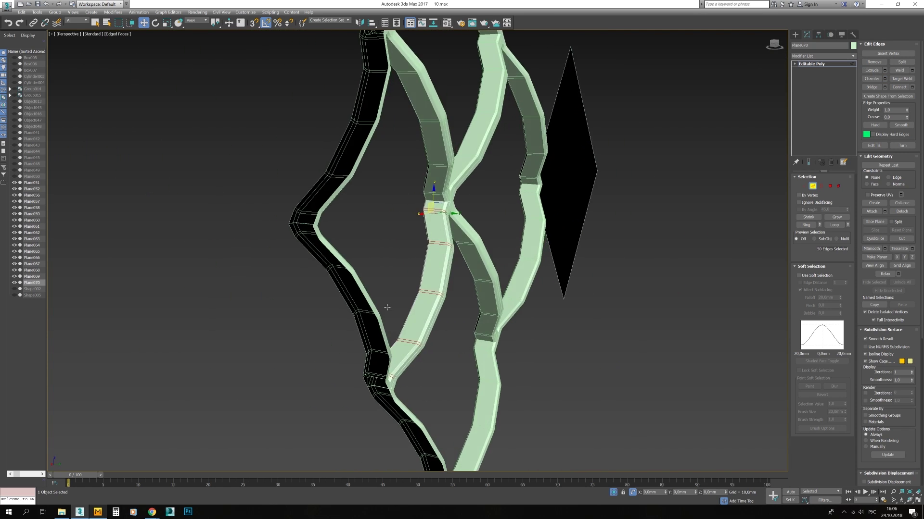
# Step: Attach the neighbouring lattice strips to one another so they form a single editable poly
pyautogui.keyDown('alt'); pyautogui.moveTo(428, 313); pyautogui.dragTo(520, 282, button='middle'); pyautogui.keyUp('alt')
pyautogui.scroll(-3, 520, 282)
pyautogui.click(520, 282)
pyautogui.press('F3')
pyautogui.scroll(3, 453, 250)
pyautogui.click(453, 250)
pyautogui.press('F3')
pyautogui.scroll(2, 453, 250)
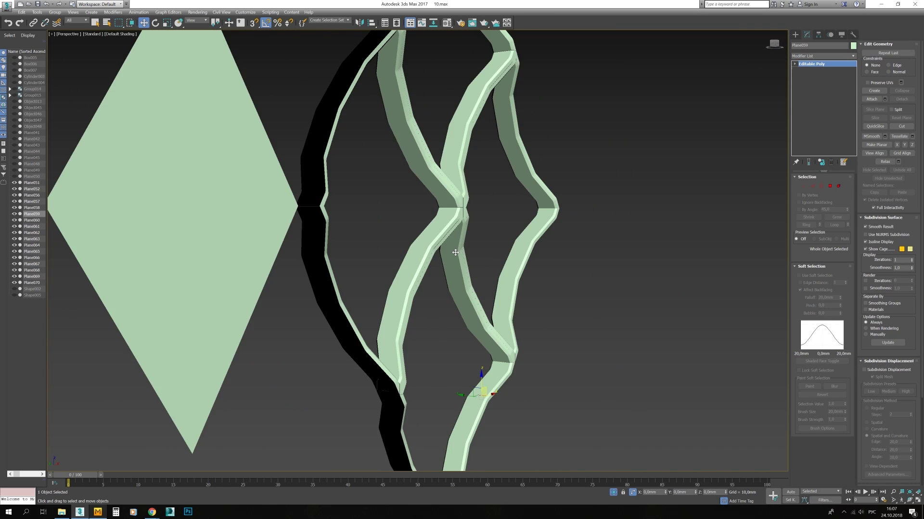
pyautogui.keyDown('alt'); pyautogui.moveTo(454, 250); pyautogui.dragTo(449, 258, button='middle'); pyautogui.keyUp('alt')
pyautogui.rightClick(449, 258)
pyautogui.click(484, 325)
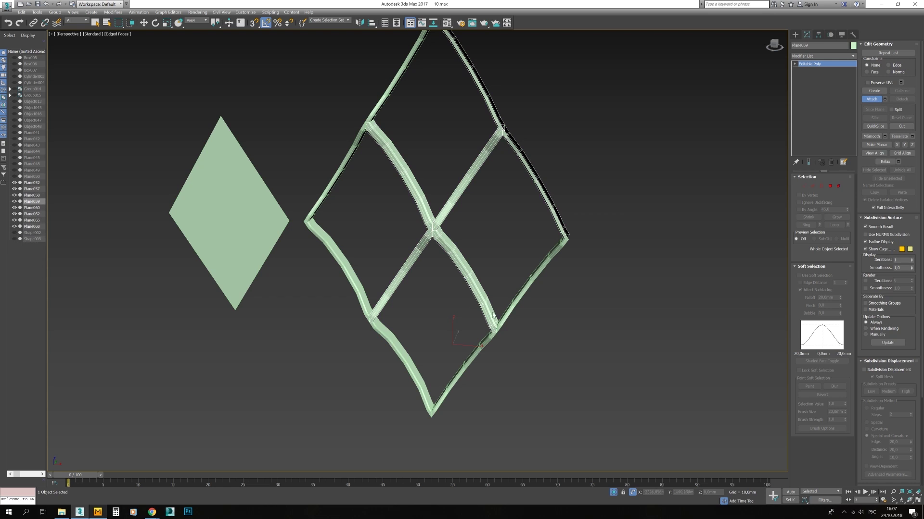
# Step: Isolate the joined lattice and weld the vertices where its strips meet
pyautogui.hotkey('alt', 'q')
pyautogui.press('w')
pyautogui.press('1')
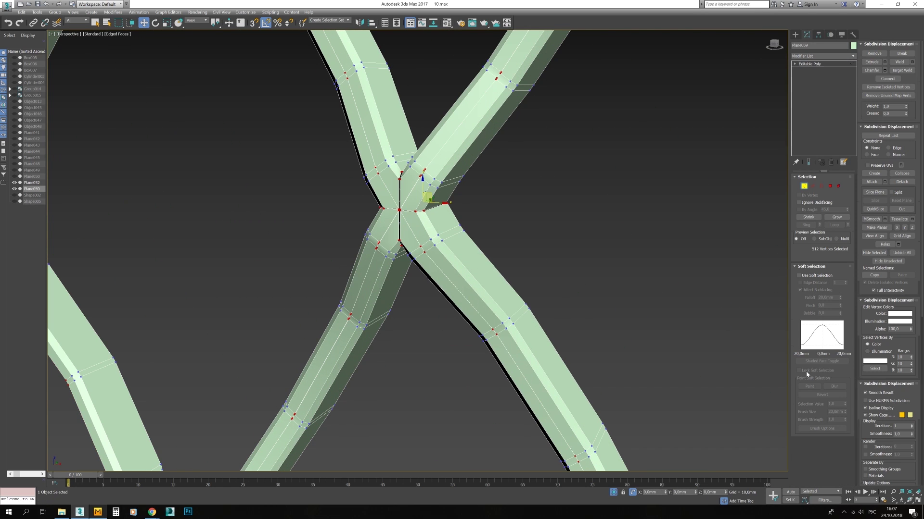
pyautogui.click(421, 278)
pyautogui.scroll(-5, 421, 278)
pyautogui.press('1')
pyautogui.press('F4')
pyautogui.hotkey('alt', 'q')
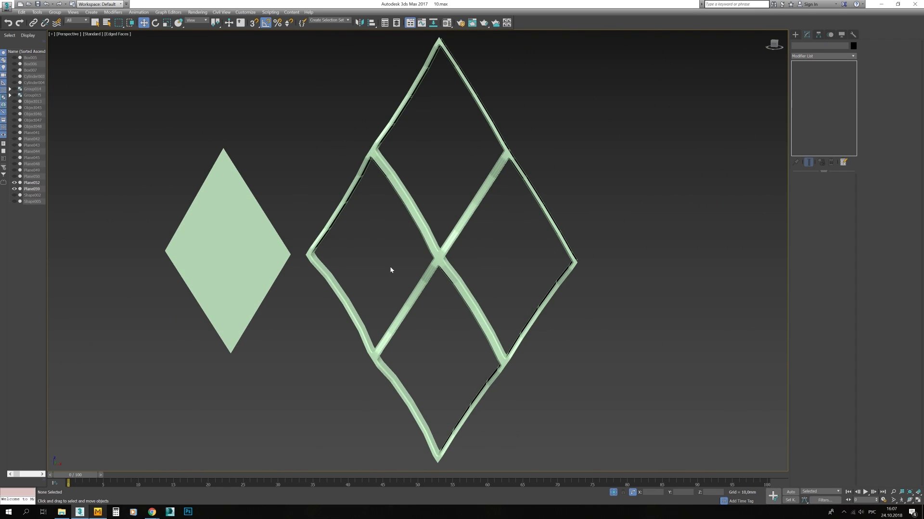
# Step: Move the flat diamond plane into the lattice's lowest cell and scale its polygon to fit inside the frame
pyautogui.scroll(3, 389, 268)
pyautogui.keyDown('alt'); pyautogui.moveTo(390, 268); pyautogui.dragTo(268, 237, button='middle'); pyautogui.keyUp('alt')
pyautogui.click(267, 237)
pyautogui.moveTo(268, 237); pyautogui.dragTo(471, 244)
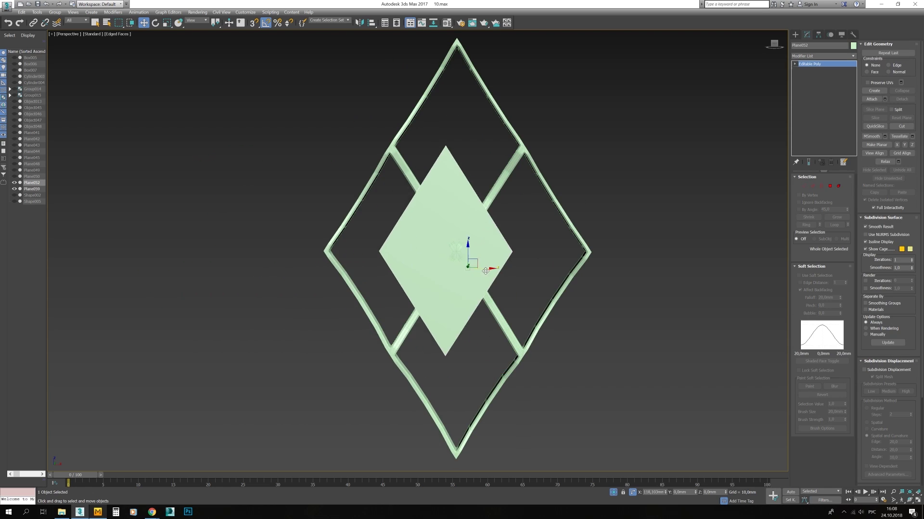
pyautogui.hotkey('alt', 'w')
pyautogui.hotkey('alt', 'w')
pyautogui.scroll(2, 462, 324)
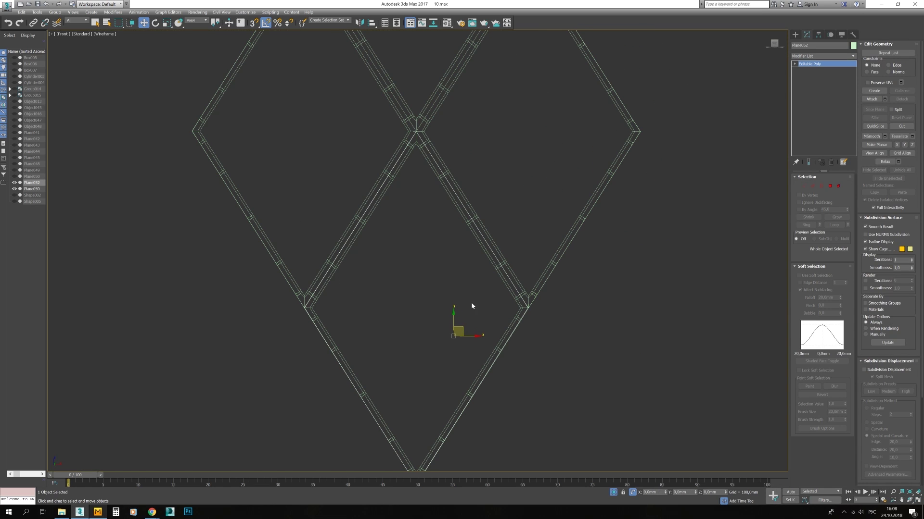
pyautogui.press('4')
pyautogui.press('r')
pyautogui.hotkey('alt', 'w')
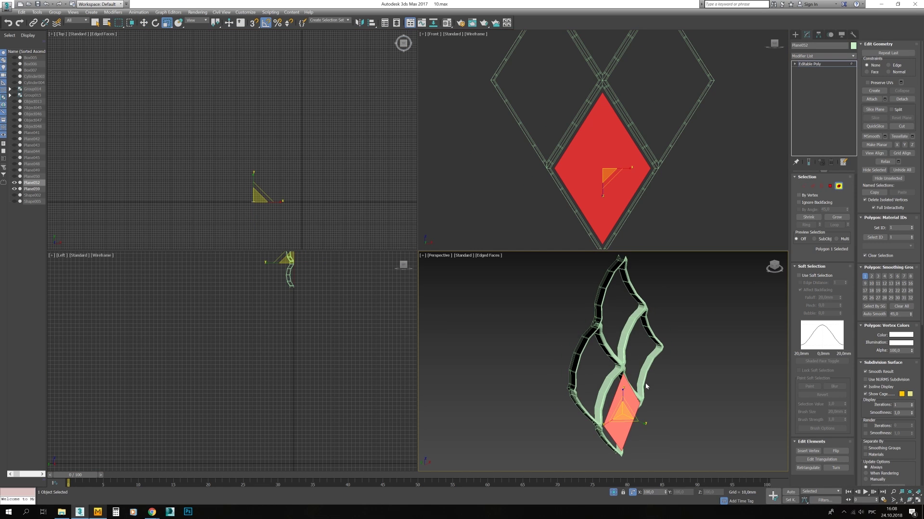
# Step: Add a Shell modifier to the diamond plane to give it thickness
pyautogui.scroll(3, 645, 383)
pyautogui.keyDown('alt'); pyautogui.moveTo(645, 383); pyautogui.dragTo(626, 380, button='middle'); pyautogui.keyUp('alt')
pyautogui.click(809, 64)
pyautogui.click(824, 56)
pyautogui.click(625, 359)
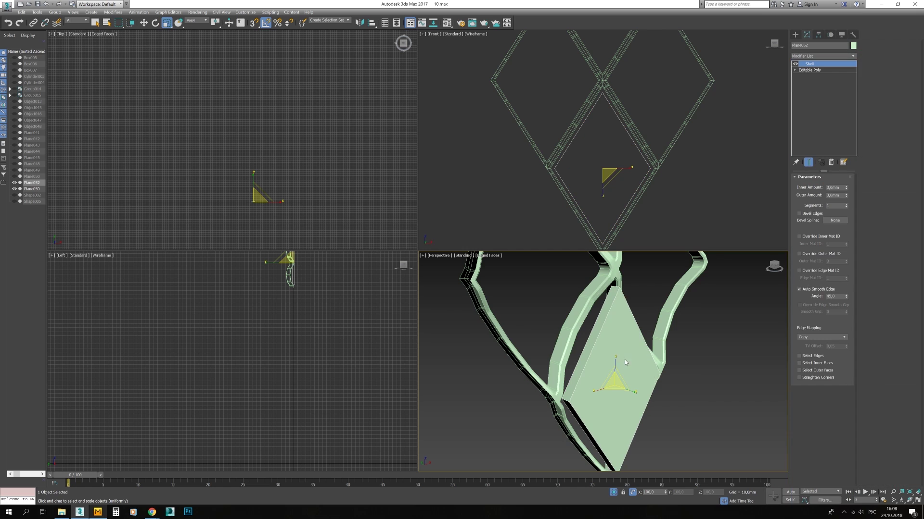
# Step: Inset the diamond's front and back faces by about 6.9 mm and spread the inset vertices apart in depth
pyautogui.press('4')
pyautogui.press('q')
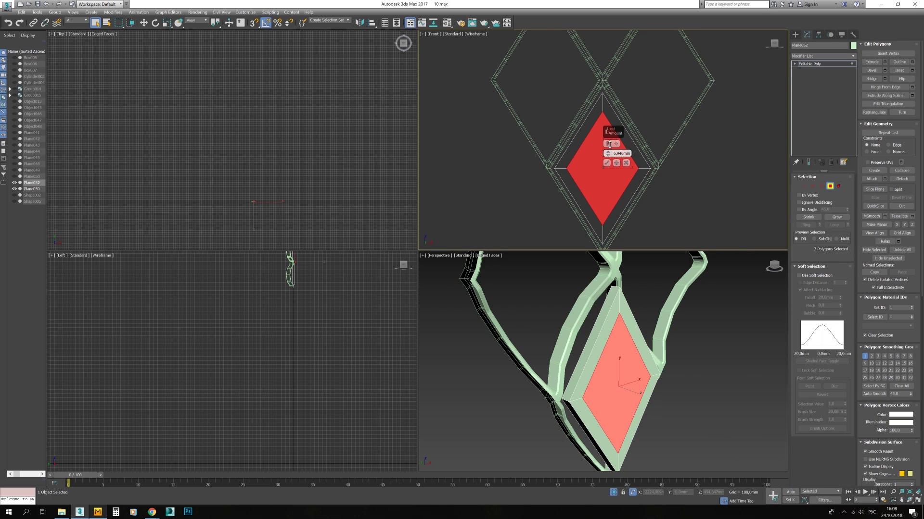
pyautogui.click(606, 163)
pyautogui.press('1')
pyautogui.press('r')
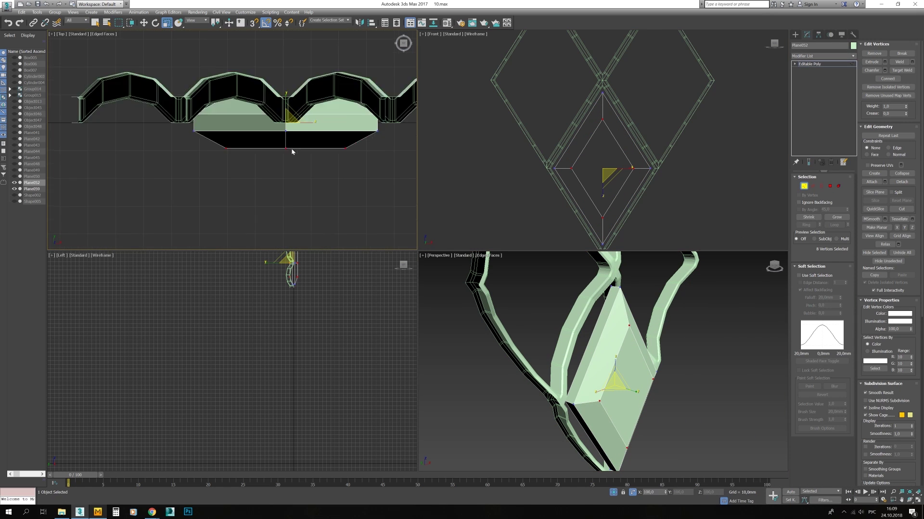
# Step: Chamfer all edges of the solid diamond with one segment
pyautogui.keyDown('alt'); pyautogui.moveTo(662, 396); pyautogui.dragTo(692, 288, button='middle'); pyautogui.keyUp('alt')
pyautogui.press('2')
pyautogui.hotkey('ctrl', 'a')
pyautogui.scroll(2, 692, 288)
pyautogui.click(884, 78)
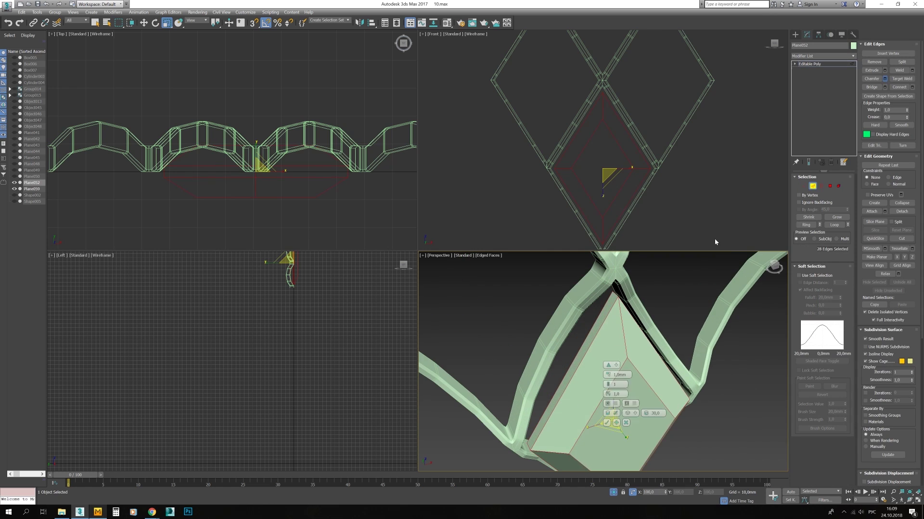
pyautogui.moveTo(607, 374); pyautogui.dragTo(606, 380)
pyautogui.keyDown('alt'); pyautogui.moveTo(621, 385); pyautogui.dragTo(659, 378, button='middle'); pyautogui.keyUp('alt')
pyautogui.click(607, 423)
# Step: Scale the inner corner vertices of the diamond and reshape its front and back faces in depth
pyautogui.press('1')
pyautogui.moveTo(613, 154); pyautogui.dragTo(602, 146, button='middle')
pyautogui.moveTo(572, 76); pyautogui.dragTo(610, 100)
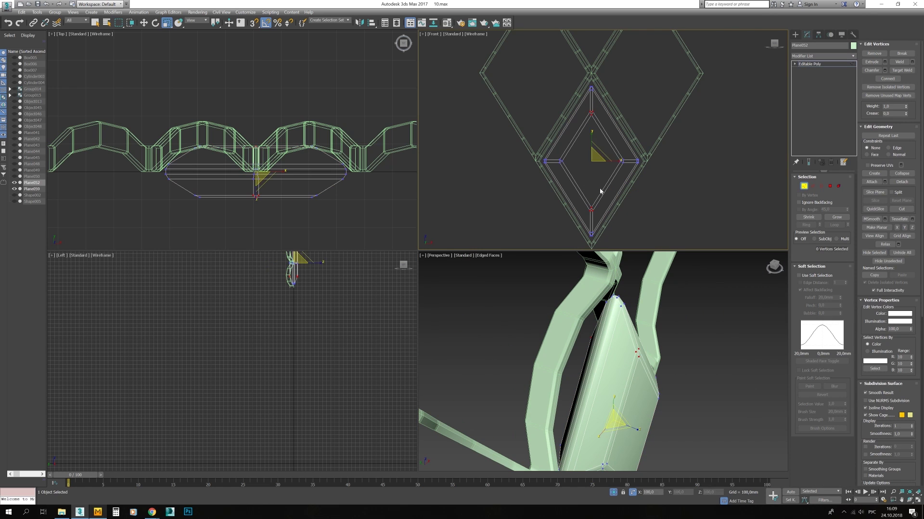
pyautogui.press('4')
pyautogui.click(591, 159)
pyautogui.keyDown('alt'); pyautogui.moveTo(626, 361); pyautogui.dragTo(669, 342, button='middle'); pyautogui.keyUp('alt')
pyautogui.keyDown('ctrl'); pyautogui.click(803, 185); pyautogui.keyUp('ctrl')
pyautogui.moveTo(599, 388); pyautogui.dragTo(601, 398)
pyautogui.moveTo(256, 150); pyautogui.dragTo(256, 141)
pyautogui.moveTo(256, 183); pyautogui.dragTo(264, 185, button='middle')
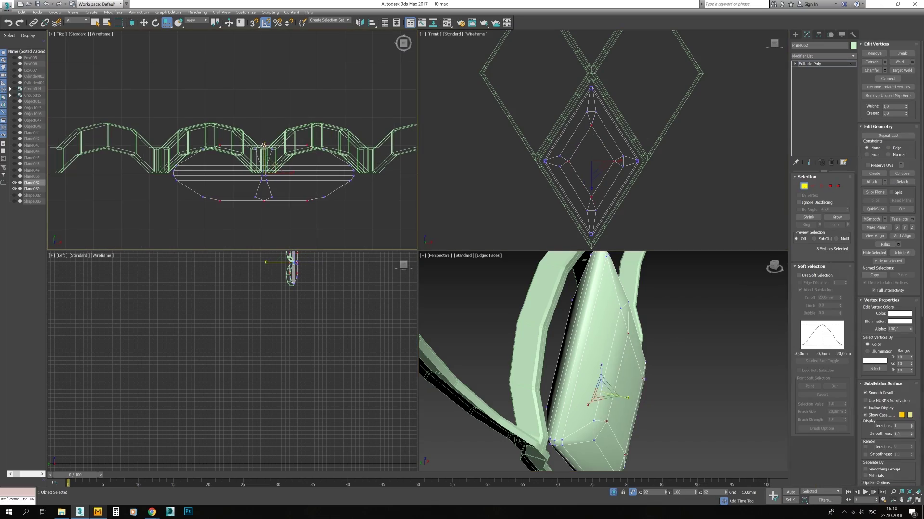
# Step: Extrude the end faces at the diamond's upper and lower tips into thin connectors reaching the lattice corners
pyautogui.keyDown('alt'); pyautogui.moveTo(673, 366); pyautogui.dragTo(620, 366, button='middle'); pyautogui.keyUp('alt')
pyautogui.click(917, 500)
pyautogui.keyDown('alt'); pyautogui.moveTo(458, 270); pyautogui.dragTo(481, 159, button='middle'); pyautogui.keyUp('alt')
pyautogui.scroll(2, 463, 209)
pyautogui.press('2')
pyautogui.scroll(2, 442, 177)
pyautogui.press('4')
pyautogui.scroll(-2, 439, 188)
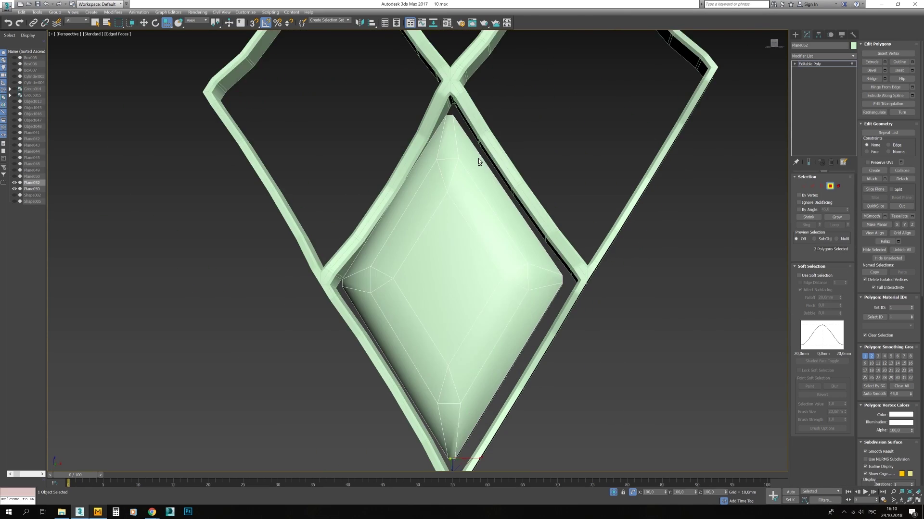
pyautogui.hotkey('alt', 'w')
pyautogui.scroll(-2, 600, 146)
pyautogui.scroll(3, 600, 145)
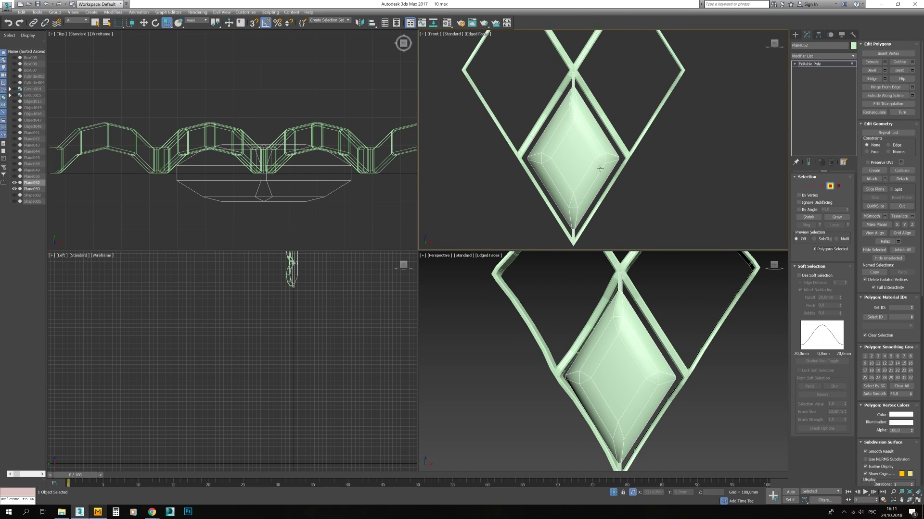
# Step: Chamfer all edges of the faceted diamond, including its end connectors, and deselect it
pyautogui.hotkey('alt', 'w')
pyautogui.keyDown('alt'); pyautogui.moveTo(600, 145); pyautogui.dragTo(722, 125, button='middle'); pyautogui.keyUp('alt')
pyautogui.press('2')
pyautogui.hotkey('ctrl', 'a')
pyautogui.click(884, 79)
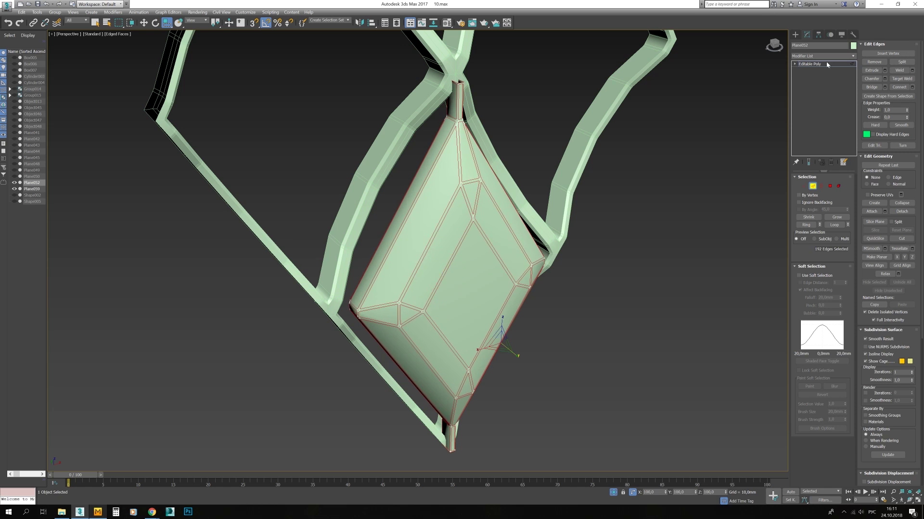
pyautogui.keyDown('alt'); pyautogui.moveTo(481, 216); pyautogui.dragTo(433, 236, button='middle'); pyautogui.keyUp('alt')
pyautogui.scroll(-4, 411, 243)
pyautogui.click(410, 243)
pyautogui.press('F4')
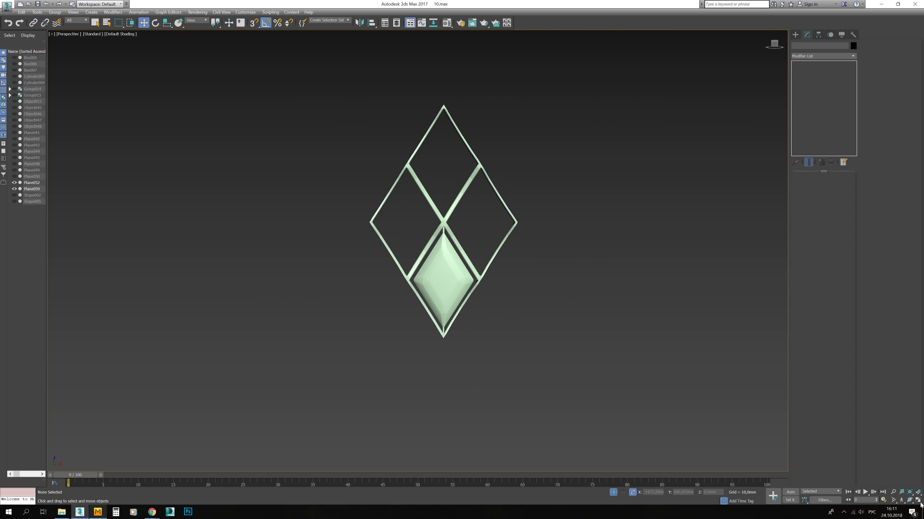
# Step: Place instances of the faceted diamond in the left and right cells of the lattice
pyautogui.scroll(3, 443, 221)
pyautogui.press('f')
pyautogui.press('F4')
pyautogui.click(453, 246)
pyautogui.hotkey('ctrl', 'v')
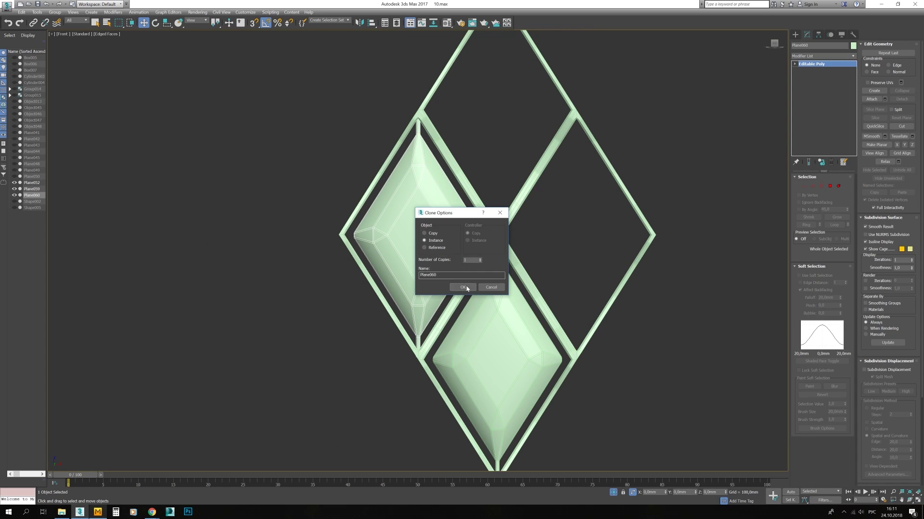
pyautogui.press('Return')
pyautogui.press('F3')
pyautogui.keyDown('shift'); pyautogui.moveTo(487, 256); pyautogui.dragTo(652, 257); pyautogui.keyUp('shift')
pyautogui.press('Return')
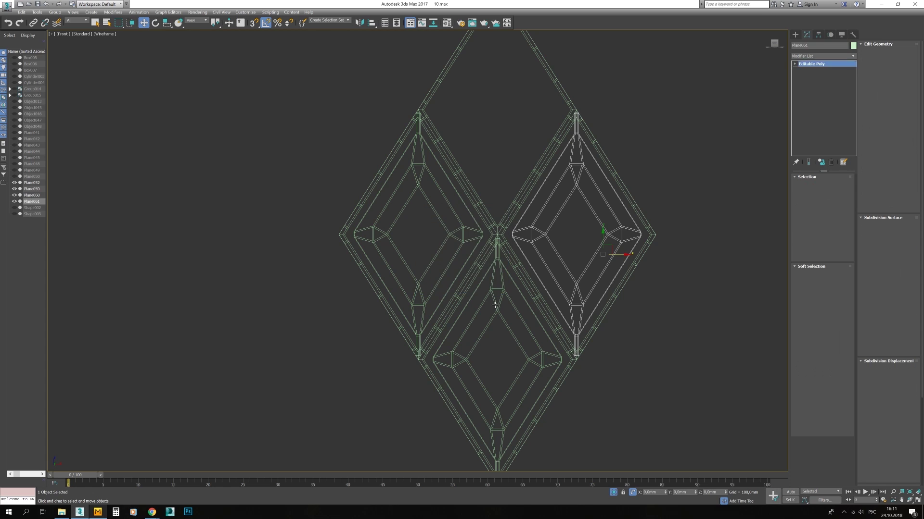
# Step: Place another instance of the faceted diamond in the uppermost lattice cell
pyautogui.click(516, 361)
pyautogui.moveTo(509, 364); pyautogui.dragTo(510, 114)
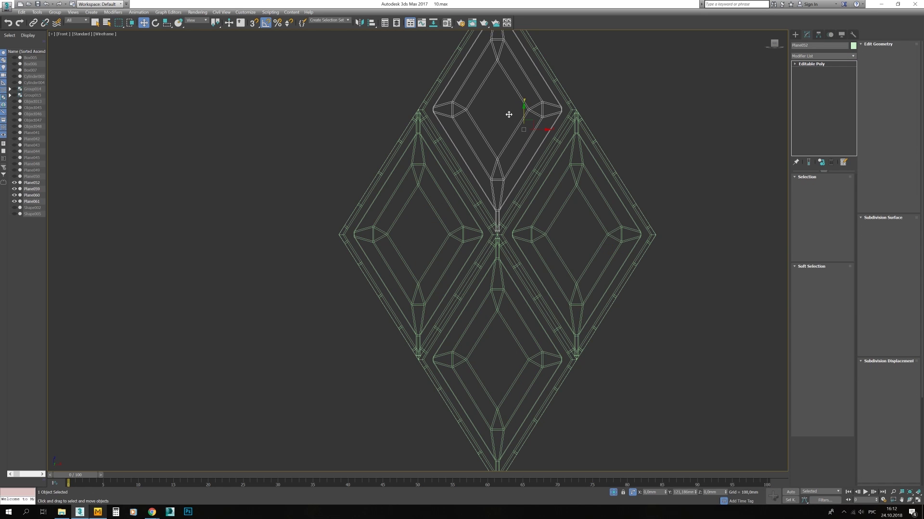
pyautogui.hotkey('ctrl', 'v')
pyautogui.press('Return')
pyautogui.press('F3')
pyautogui.scroll(-5, 459, 246)
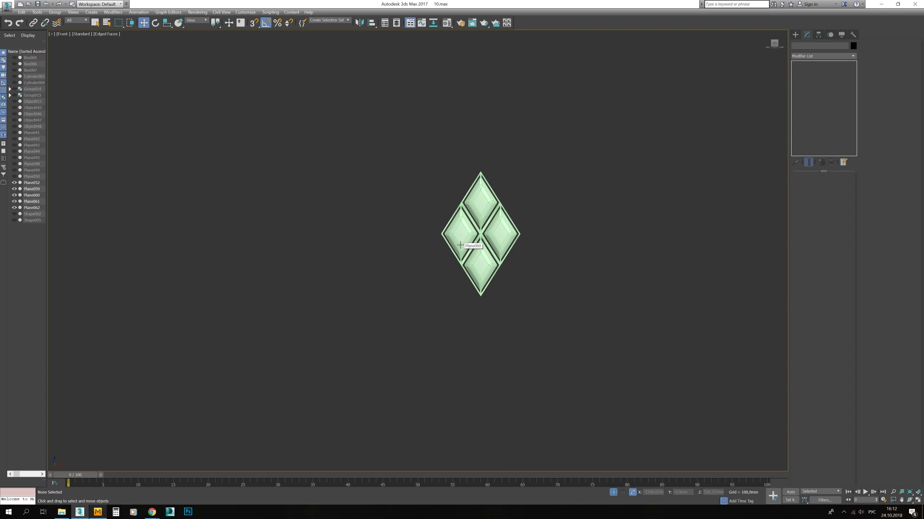
# Step: Attach the four faceted diamonds to the lattice frame as one object
pyautogui.press('F3')
pyautogui.scroll(10, 479, 234)
pyautogui.click(513, 280)
pyautogui.click(871, 99)
pyautogui.click(532, 190)
pyautogui.click(468, 183)
pyautogui.click(447, 212)
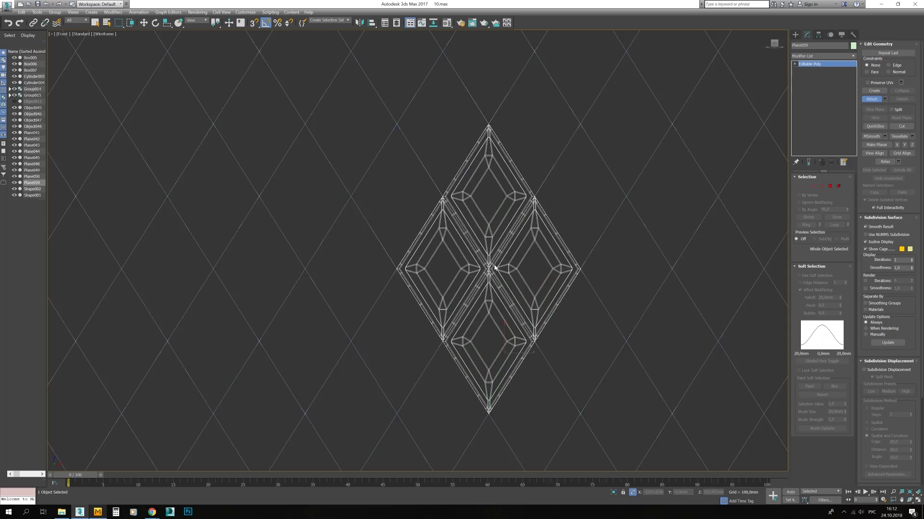
# Step: Isolate the faceted diamond module and copy it side by side into a long horizontal row
pyautogui.hotkey('alt', 'q')
pyautogui.keyDown('shift'); pyautogui.moveTo(526, 296); pyautogui.dragTo(358, 296); pyautogui.keyUp('shift')
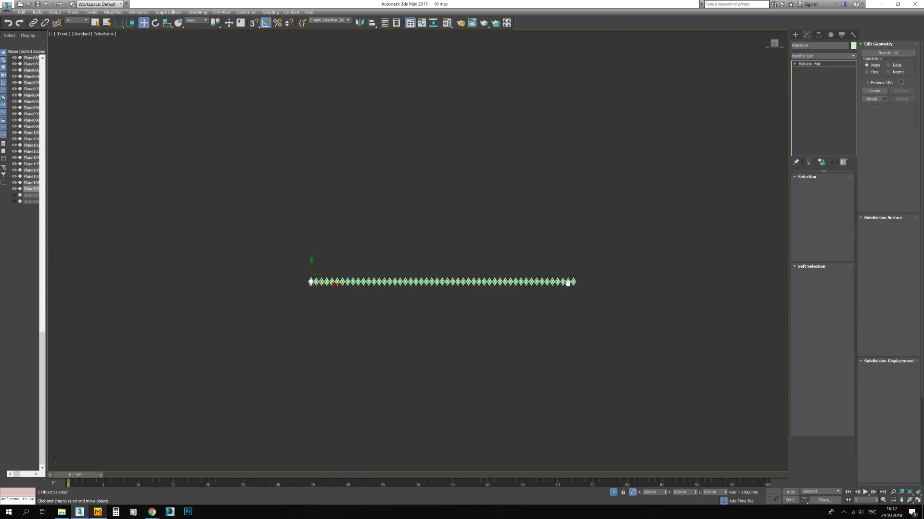
pyautogui.scroll(8, 582, 258)
pyautogui.scroll(5, 540, 208)
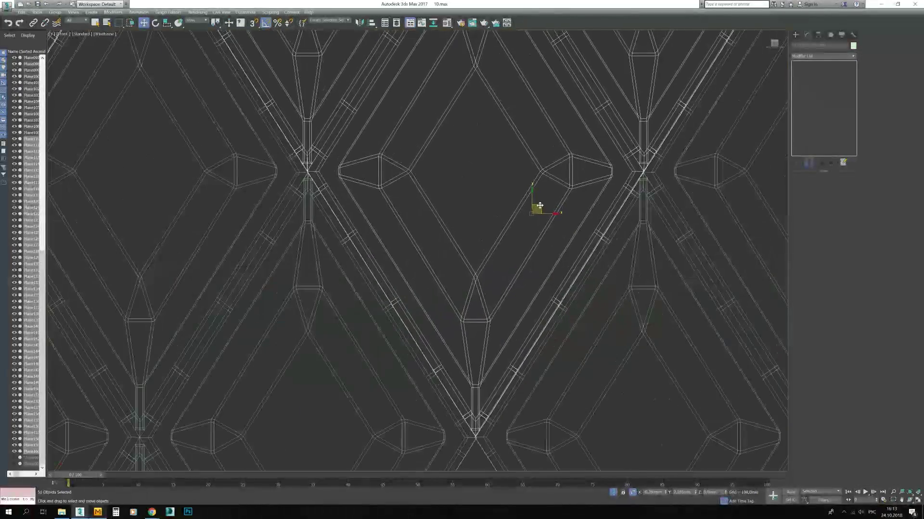
# Step: Duplicate the staggered diamond rows vertically so they interlock into a continuous lattice panel
pyautogui.press('F3')
pyautogui.scroll(-8, 538, 212)
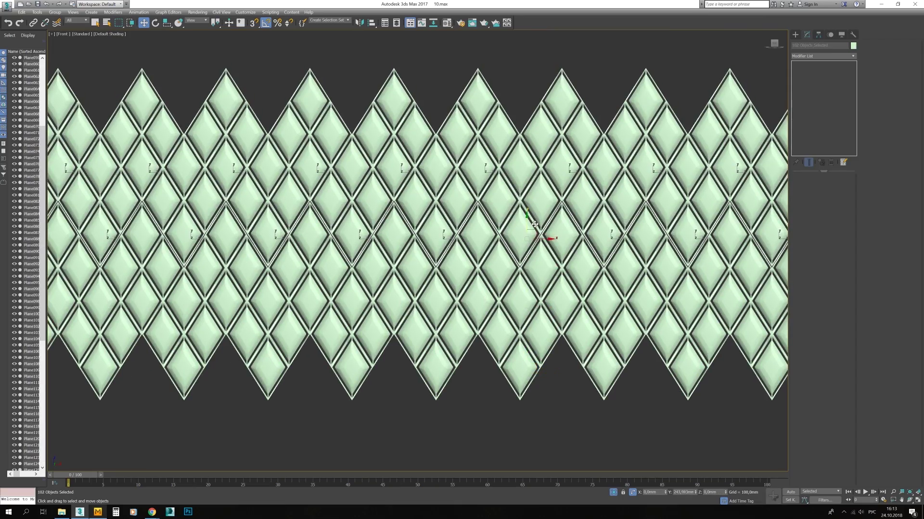
pyautogui.keyDown('shift'); pyautogui.moveTo(535, 224); pyautogui.dragTo(520, 237); pyautogui.keyUp('shift')
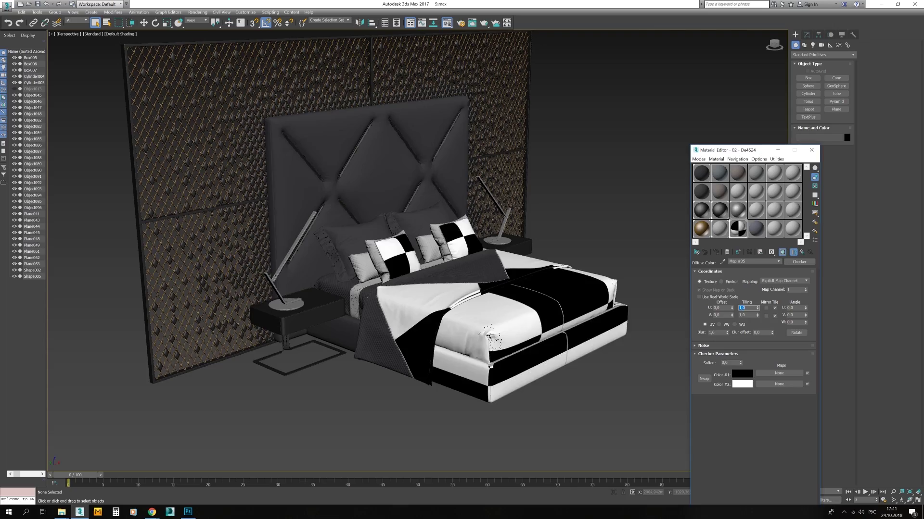
# Step: Chamfer the selected edge loops around the headboard's sides and top
pyautogui.keyDown('alt'); pyautogui.moveTo(250, 159); pyautogui.dragTo(275, 173, button='middle'); pyautogui.keyUp('alt')
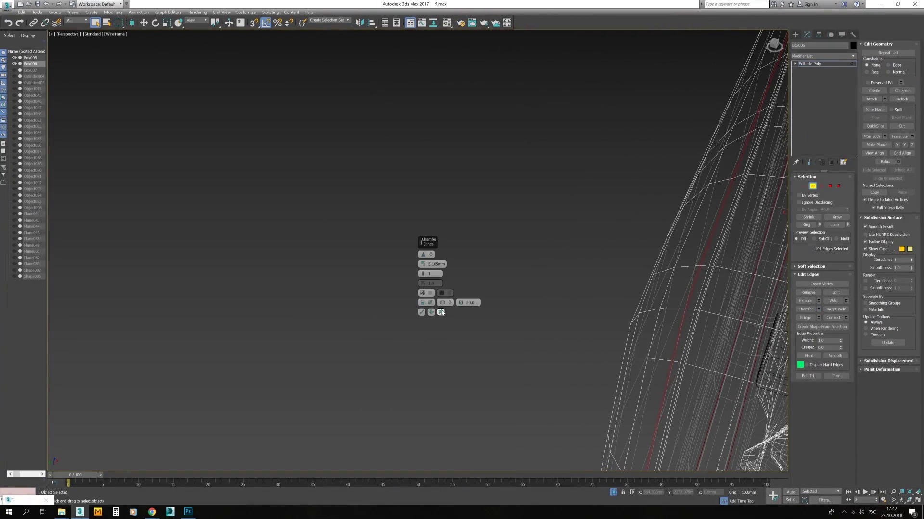
pyautogui.click(441, 313)
pyautogui.press('F3')
pyautogui.moveTo(644, 269)
pyautogui.keyDown('alt'); pyautogui.mouseDown(button='middle')
pyautogui.moveTo(594, 264)
pyautogui.moveTo(658, 258)
pyautogui.mouseUp(button='middle'); pyautogui.keyUp('alt')
pyautogui.press('F3')
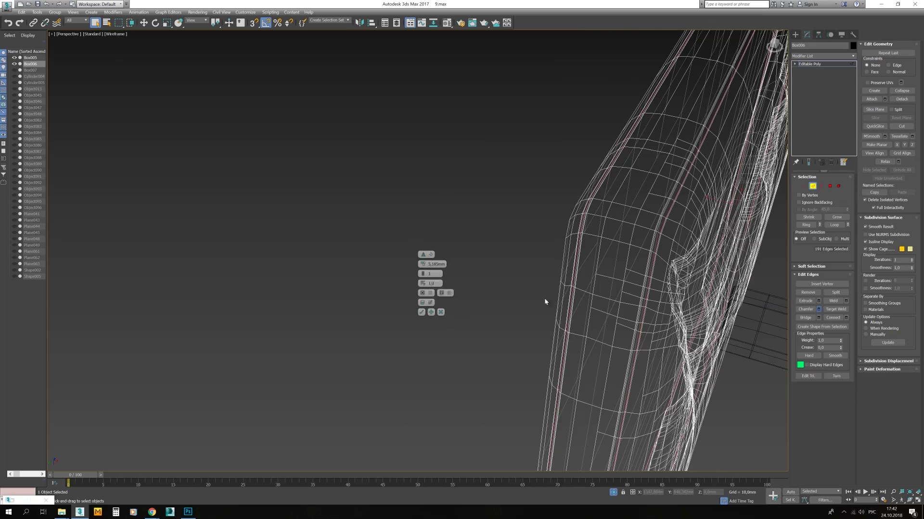
pyautogui.click(422, 312)
pyautogui.press('F3')
pyautogui.scroll(-8, 481, 269)
pyautogui.moveTo(553, 269)
pyautogui.keyDown('alt'); pyautogui.mouseDown(button='middle')
pyautogui.moveTo(443, 264)
pyautogui.moveTo(544, 260)
pyautogui.mouseUp(button='middle'); pyautogui.keyUp('alt')
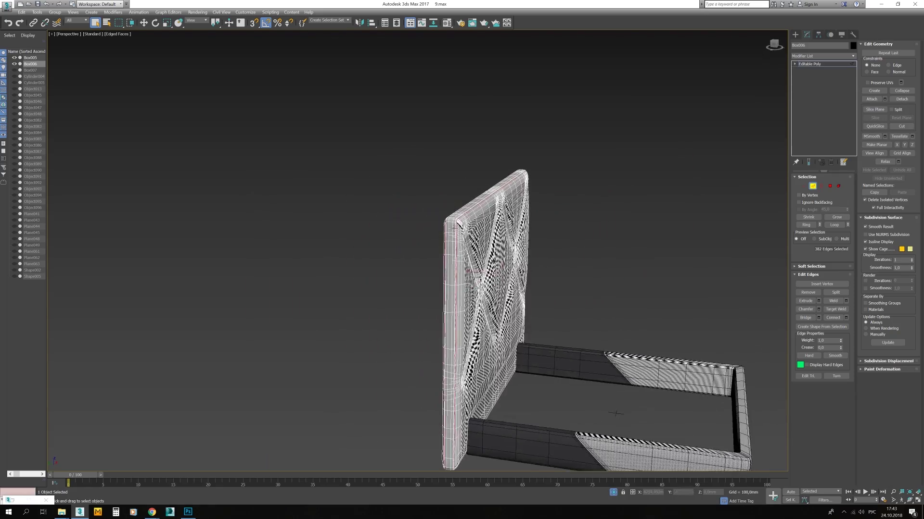
# Step: Chamfer the remaining edge row on the underside of the headboard
pyautogui.scroll(4, 446, 222)
pyautogui.press('2')
pyautogui.press('2')
pyautogui.keyDown('alt'); pyautogui.moveTo(446, 222); pyautogui.dragTo(312, 297, button='middle'); pyautogui.keyUp('alt')
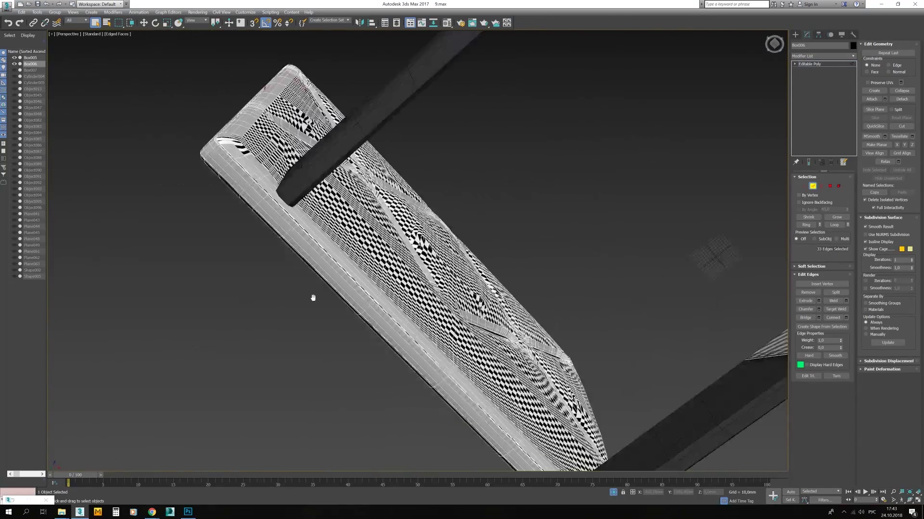
pyautogui.click(421, 313)
pyautogui.keyDown('alt'); pyautogui.moveTo(433, 270); pyautogui.dragTo(554, 366, button='middle'); pyautogui.keyUp('alt')
pyautogui.scroll(-8, 553, 337)
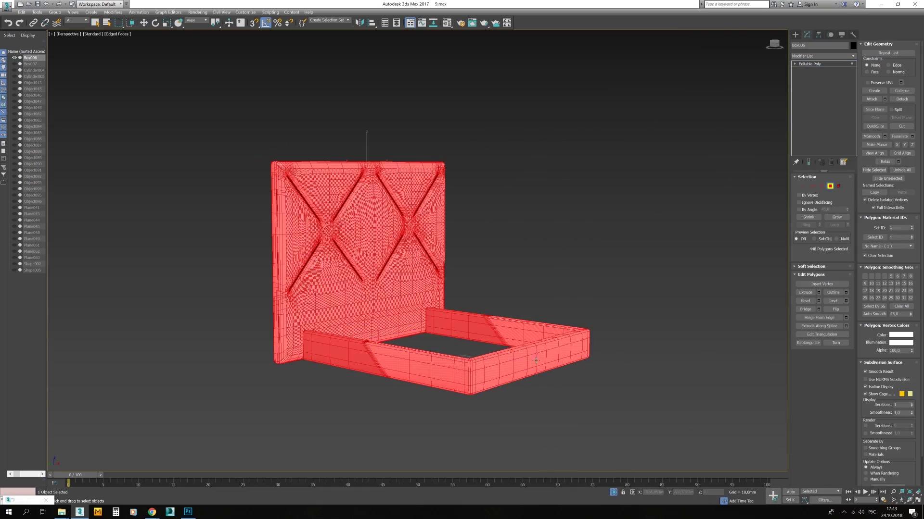
# Step: Show the full scene again, open the bed frame's UV layout and relax it by polygon angles with 100 iterations
pyautogui.hotkey('alt', 'q')
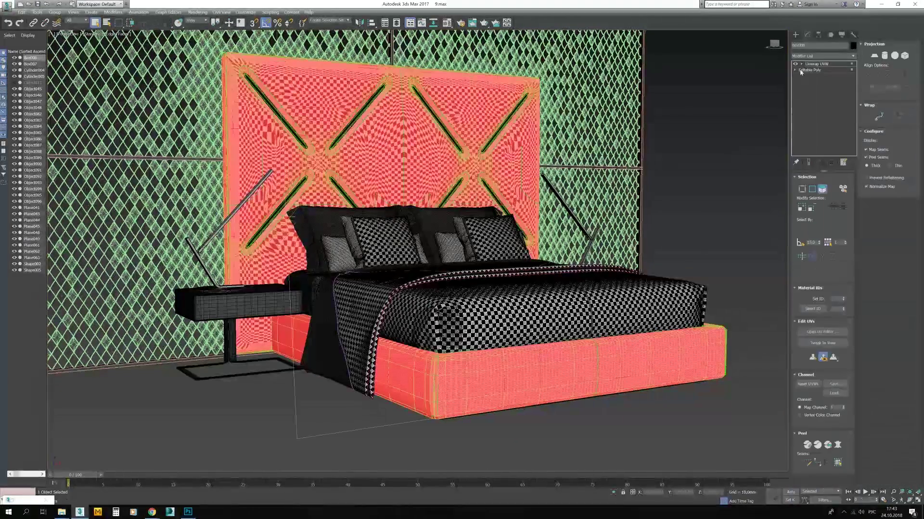
pyautogui.click(876, 57)
pyautogui.click(823, 332)
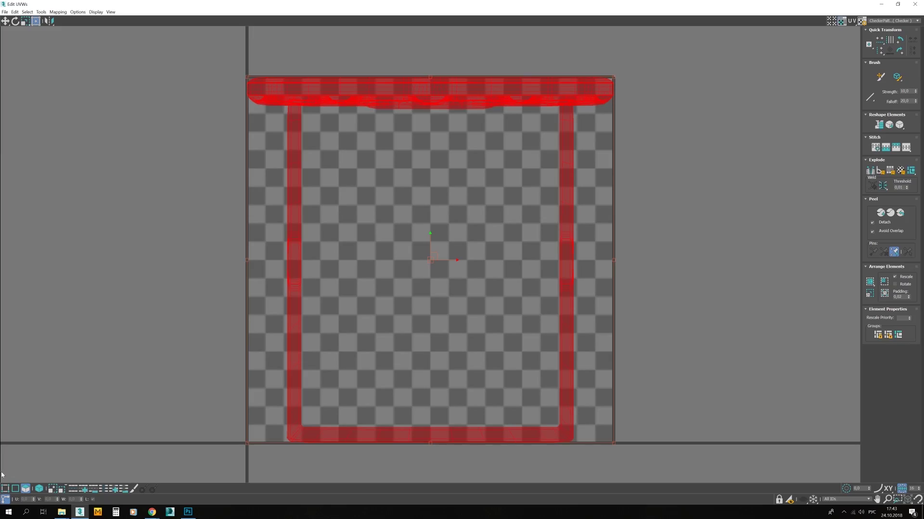
pyautogui.click(40, 12)
pyautogui.click(51, 120)
pyautogui.click(82, 64)
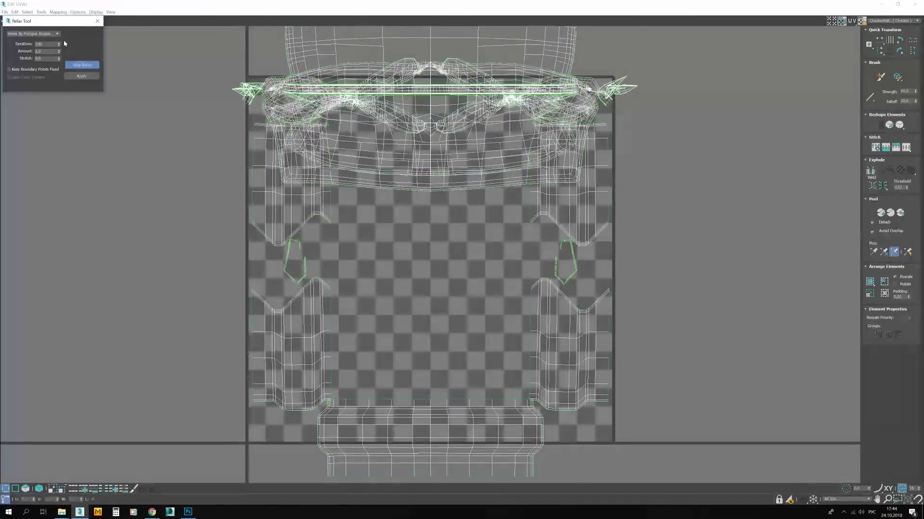
# Step: Move the overlapping headboard UV shells outside the checker tile and relax the quilted front shell by polygon angles
pyautogui.scroll(-2, 337, 92)
pyautogui.moveTo(356, 29); pyautogui.dragTo(330, 93, button='middle')
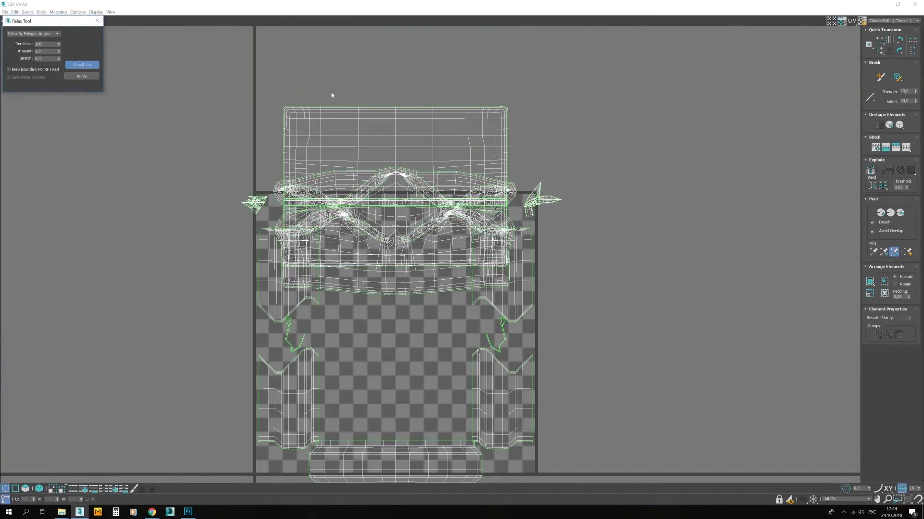
pyautogui.scroll(-1, 335, 106)
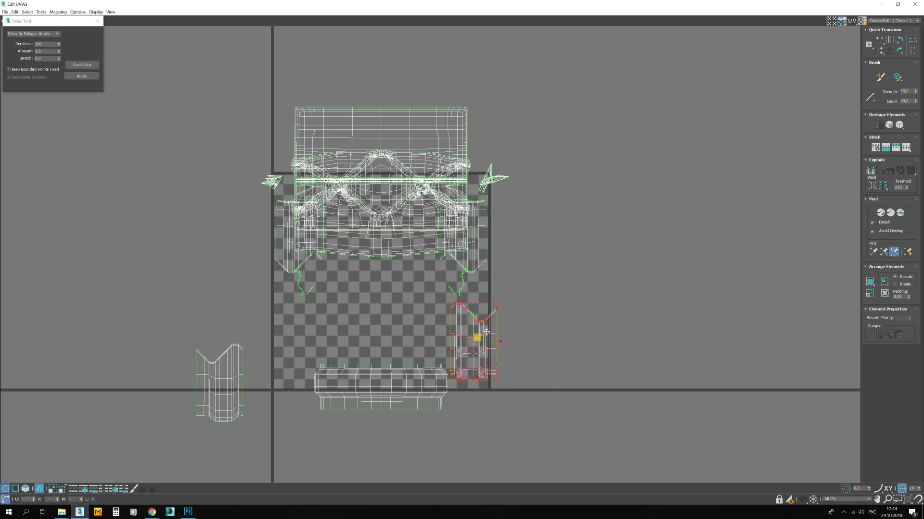
pyautogui.moveTo(430, 153); pyautogui.dragTo(187, 173)
pyautogui.click(86, 66)
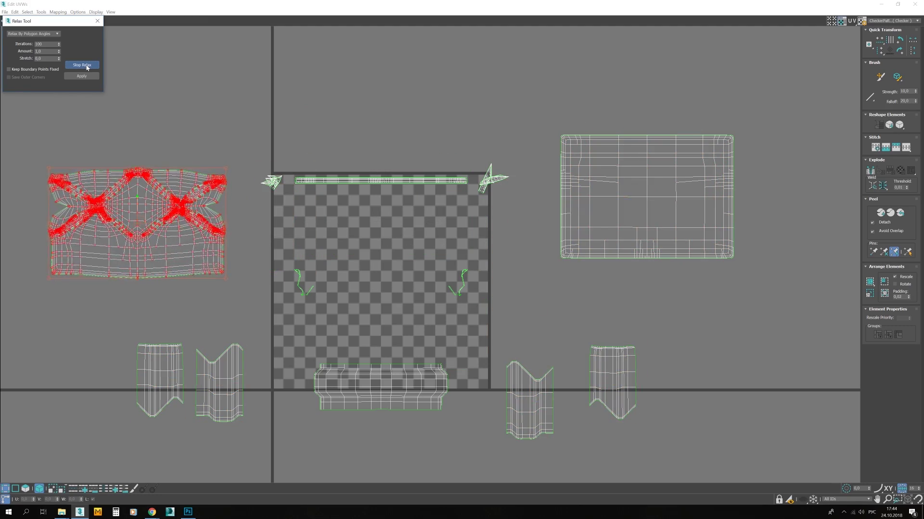
pyautogui.scroll(4, 53, 182)
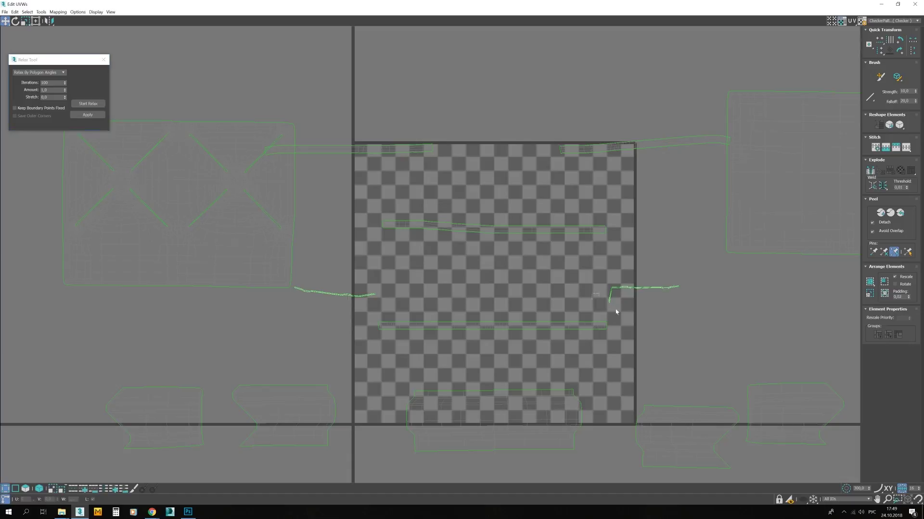
# Step: Leave the UV layout, collapse the unwrap on the bed frame, and select its headboard and base elements beside the open material editor
pyautogui.scroll(-5, 404, 262)
pyautogui.doubleClick(445, 4)
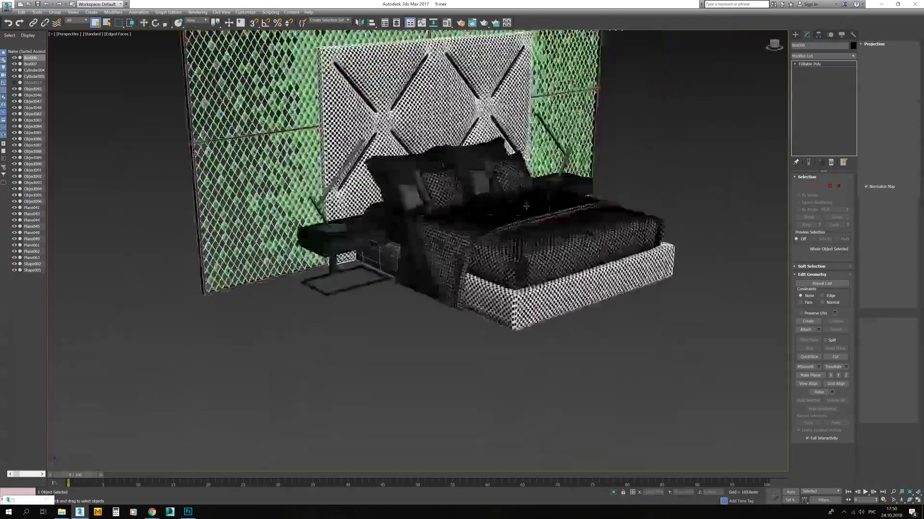
pyautogui.press('m')
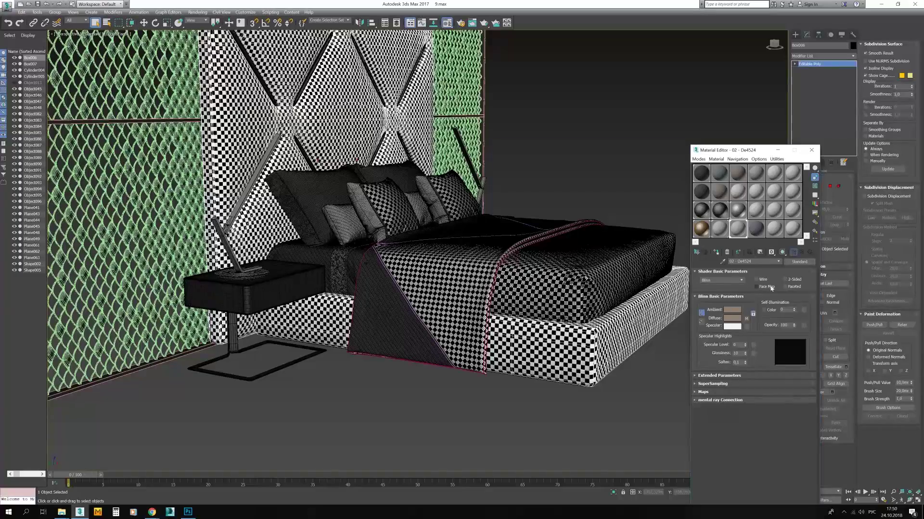
pyautogui.click(839, 187)
pyautogui.moveTo(721, 150); pyautogui.dragTo(560, 385)
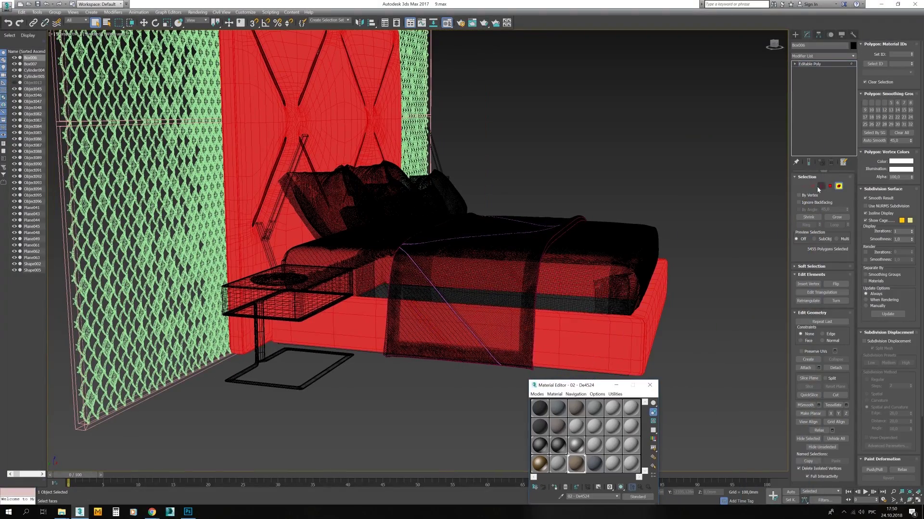
pyautogui.keyDown('alt'); pyautogui.moveTo(481, 240); pyautogui.dragTo(689, 361, button='middle'); pyautogui.keyUp('alt')
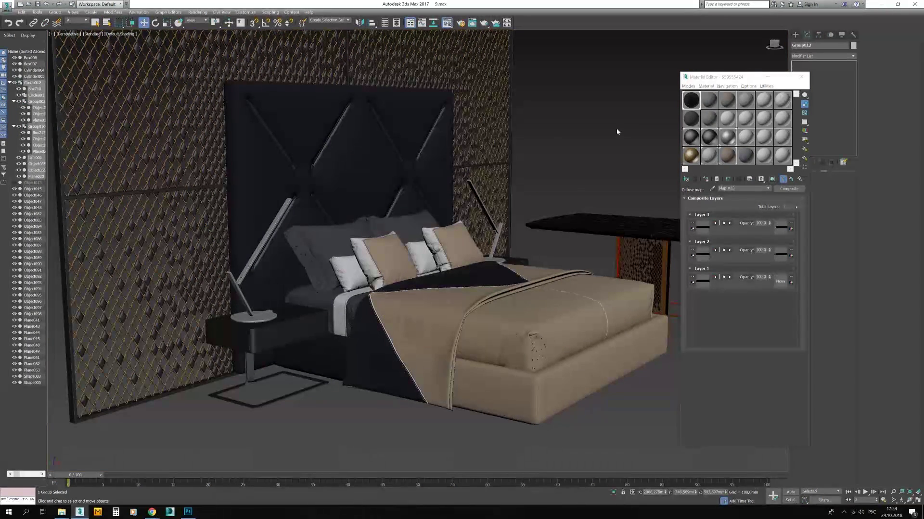
# Step: Set up the 2332 fabric material's composite Layer 1 with the Artem_chair_difuse2.jpg bitmap tiled 7,0
pyautogui.click(709, 100)
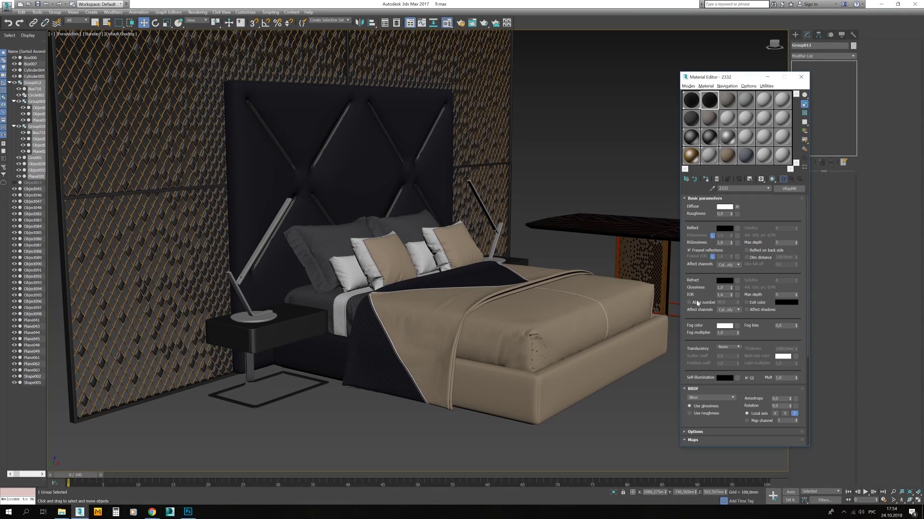
pyautogui.scroll(-5, 697, 303)
pyautogui.moveTo(709, 103); pyautogui.dragTo(708, 109)
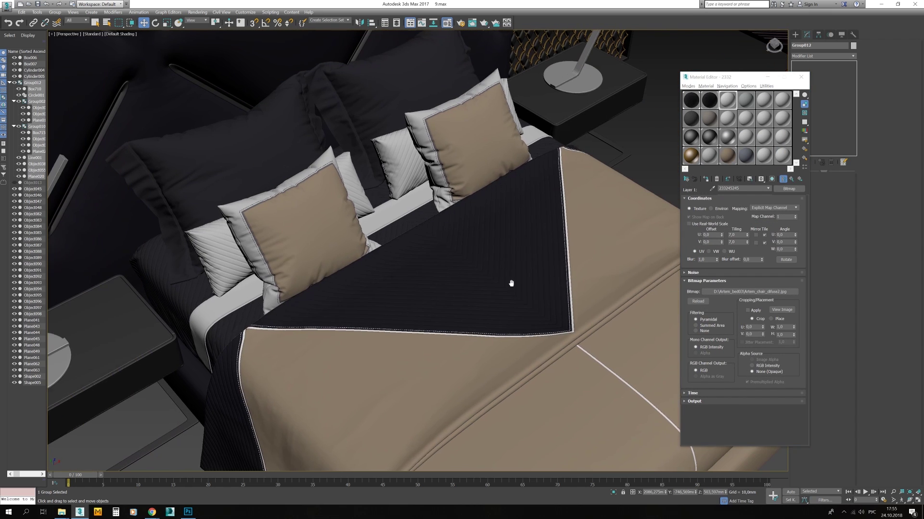
# Step: Examine the pillows' piping, the blanket and the nightstand materials up close and across the whole bed
pyautogui.scroll(5, 426, 160)
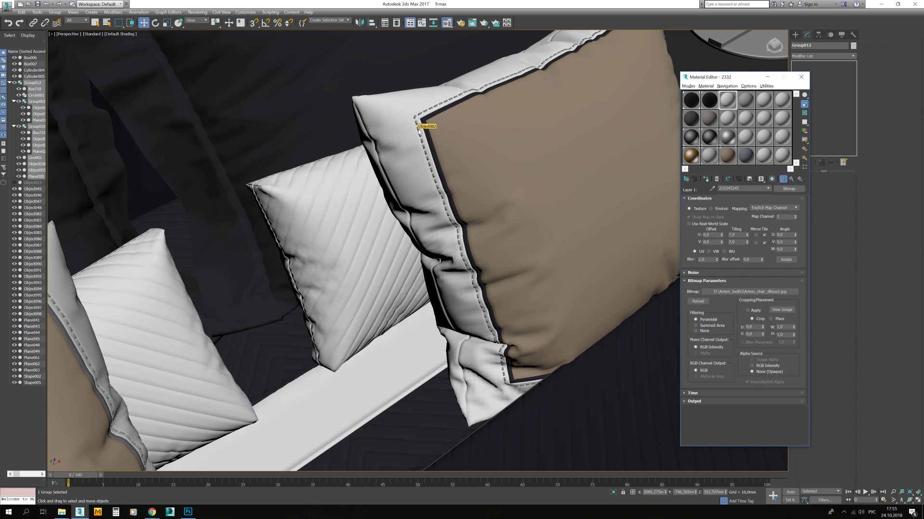
pyautogui.click(419, 132)
pyautogui.scroll(-5, 601, 146)
pyautogui.scroll(-6, 479, 241)
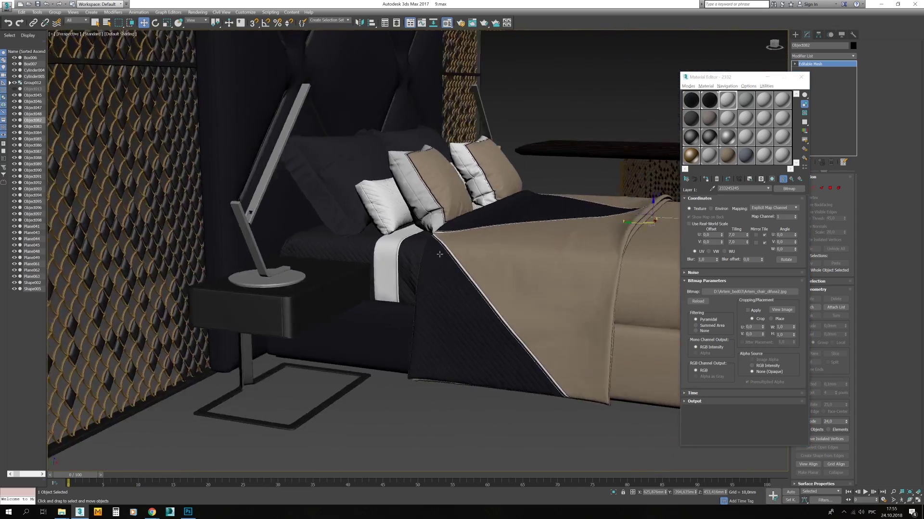
pyautogui.scroll(8, 478, 241)
pyautogui.scroll(-6, 519, 167)
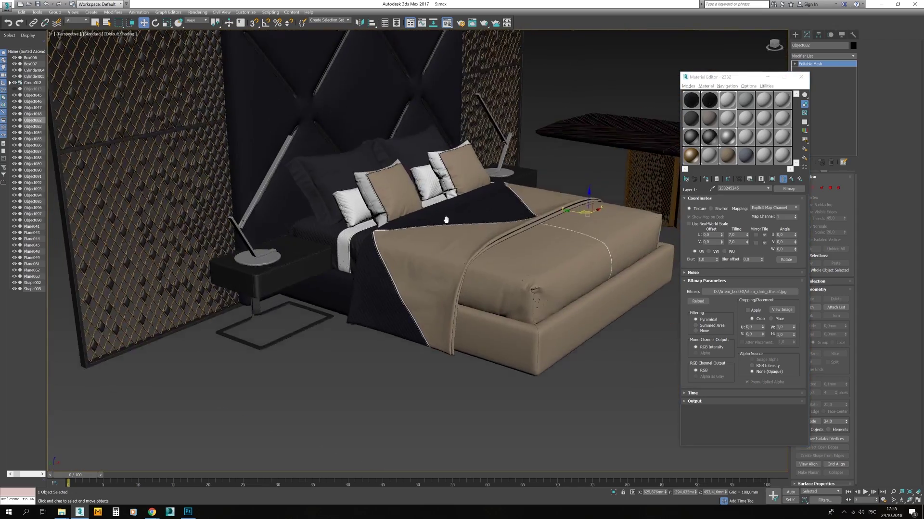
pyautogui.keyDown('alt'); pyautogui.moveTo(519, 167); pyautogui.dragTo(462, 176, button='middle'); pyautogui.keyUp('alt')
# Step: Load the Artem_bed03_difuse3 bitmap into the composite diffuse layer of the 659555424 fabric material
pyautogui.click(746, 100)
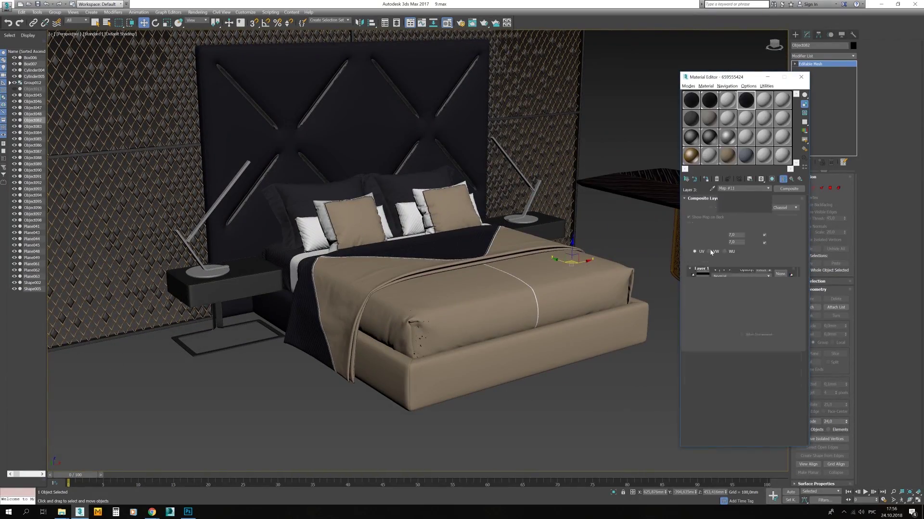
pyautogui.click(736, 206)
pyautogui.click(703, 255)
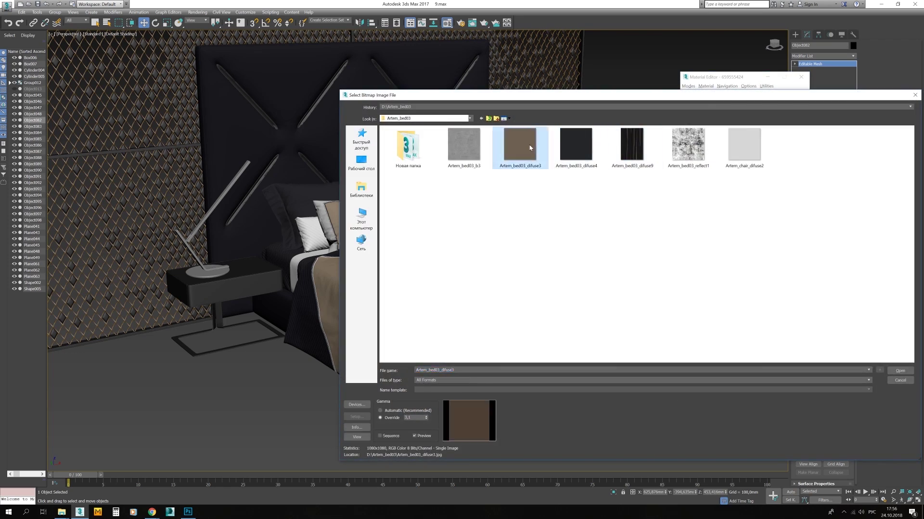
pyautogui.doubleClick(532, 149)
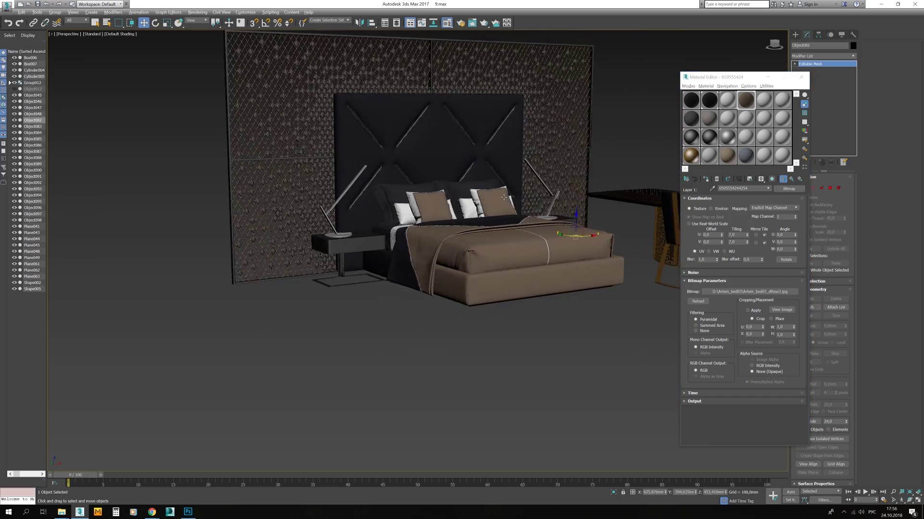
# Step: Open the black submaterial of the Multi/Sub-Object material and browse the recent folders for its diffuse bitmap
pyautogui.click(691, 139)
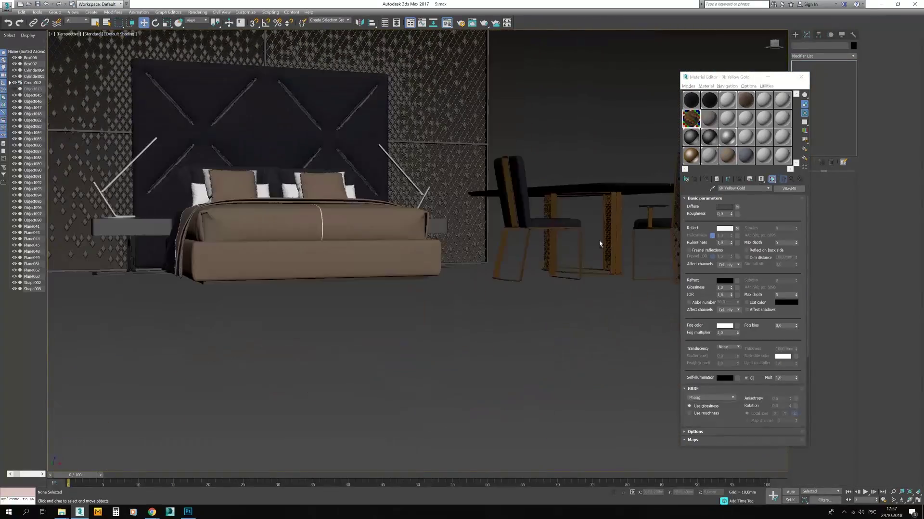
pyautogui.click(709, 118)
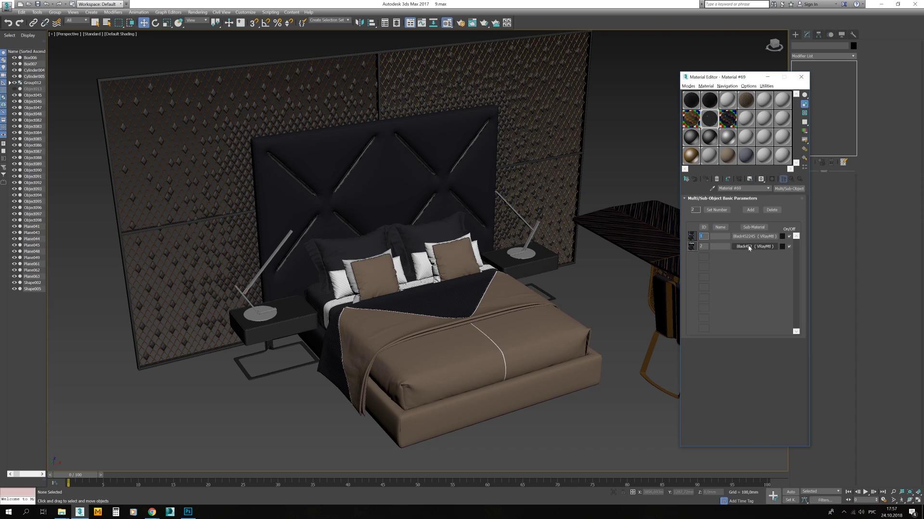
pyautogui.click(748, 247)
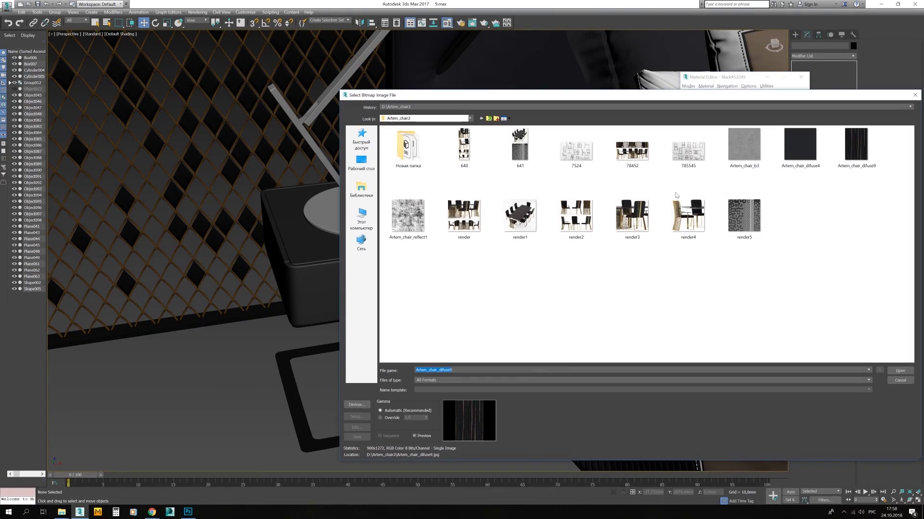
pyautogui.click(552, 106)
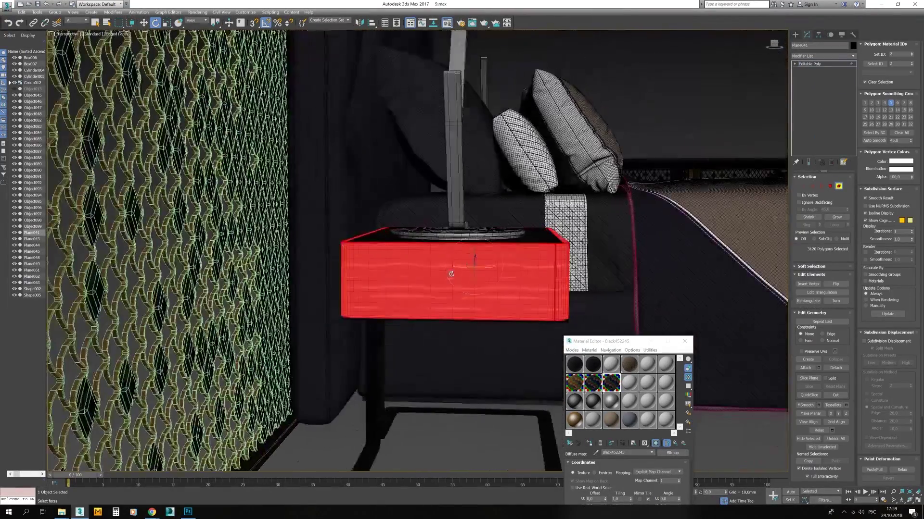
# Step: Select the middle side polygons of the nightstand's drawer box in the left view and grow the selection
pyautogui.keyDown('alt'); pyautogui.moveTo(452, 274); pyautogui.dragTo(478, 414, button='middle'); pyautogui.keyUp('alt')
pyautogui.hotkey('alt', 'w')
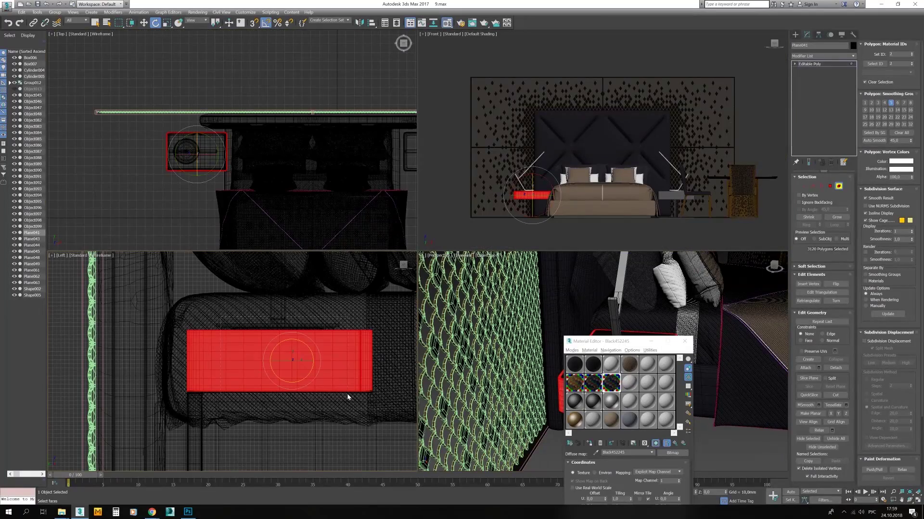
pyautogui.press('4')
pyautogui.moveTo(331, 400); pyautogui.dragTo(220, 318)
pyautogui.click(836, 218)
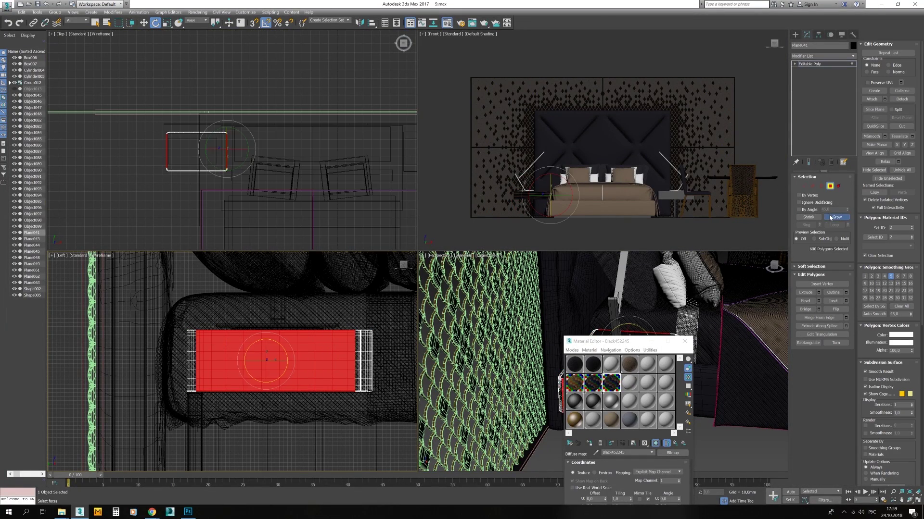
pyautogui.click(836, 218)
# Step: Apply a UVW Map modifier with Box mapping to the selected nightstand polygons and access its gizmo
pyautogui.moveTo(622, 333); pyautogui.dragTo(572, 327, button='middle')
pyautogui.scroll(2, 572, 327)
pyautogui.click(822, 56)
pyautogui.click(802, 66)
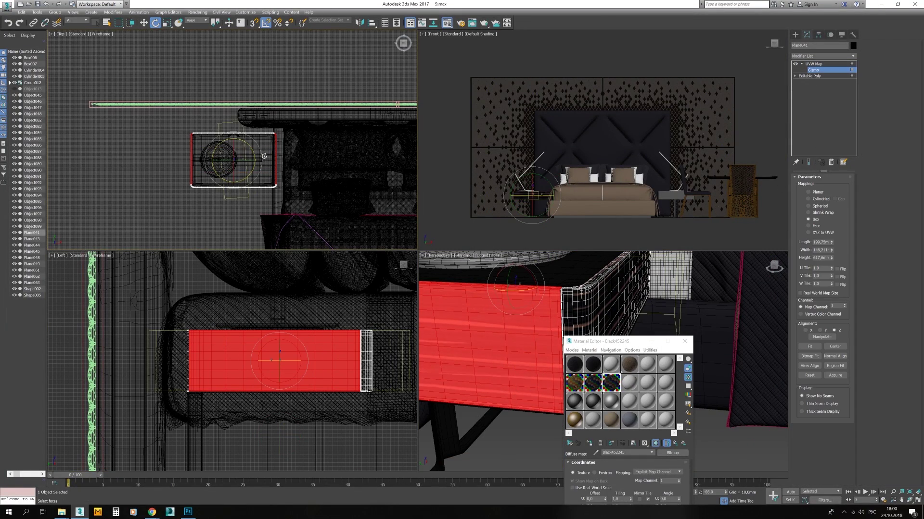
# Step: Collapse the box-mapped nightstand drawer box to an editable mesh and leave its sub-object selection
pyautogui.click(599, 392)
pyautogui.scroll(-3, 529, 385)
pyautogui.click(529, 423)
pyautogui.scroll(3, 529, 365)
pyautogui.click(527, 366)
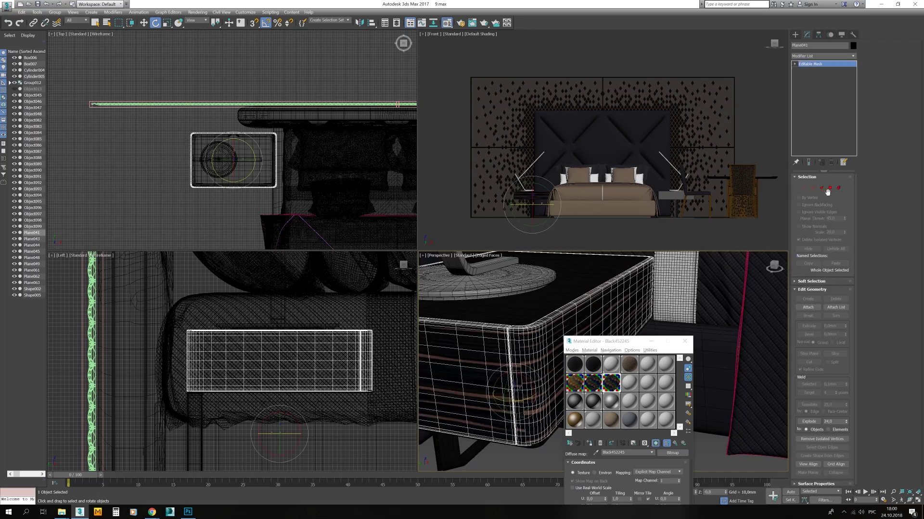
pyautogui.click(830, 188)
pyautogui.hotkey('alt', 'w')
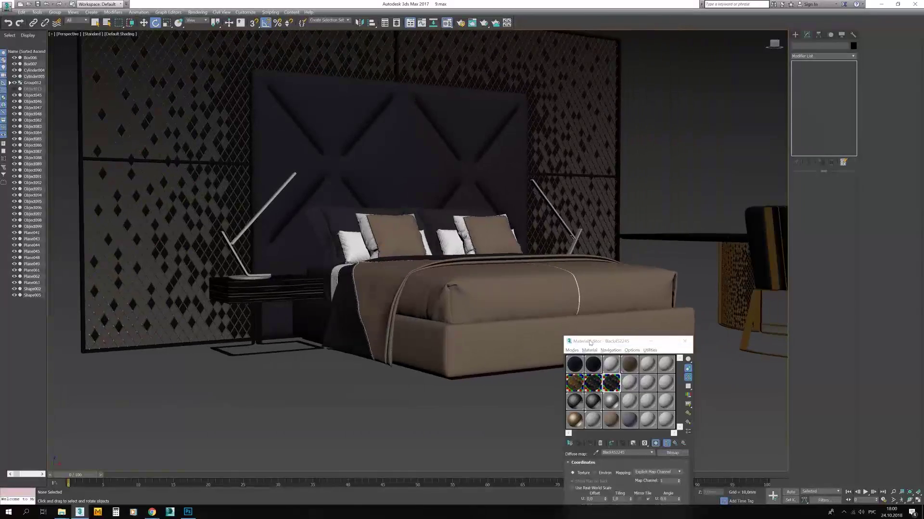
# Step: Darken the VRayColor maps of the Yellow Gold material and assign it to the scene under a new name
pyautogui.moveTo(590, 343); pyautogui.dragTo(684, 270)
pyautogui.moveTo(481, 241); pyautogui.dragTo(392, 263, button='middle')
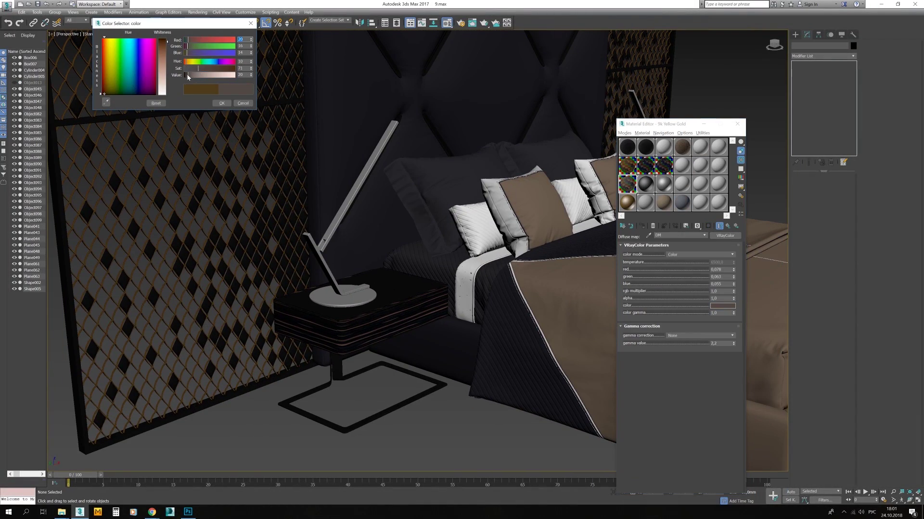
pyautogui.moveTo(188, 77); pyautogui.dragTo(185, 76)
pyautogui.click(221, 103)
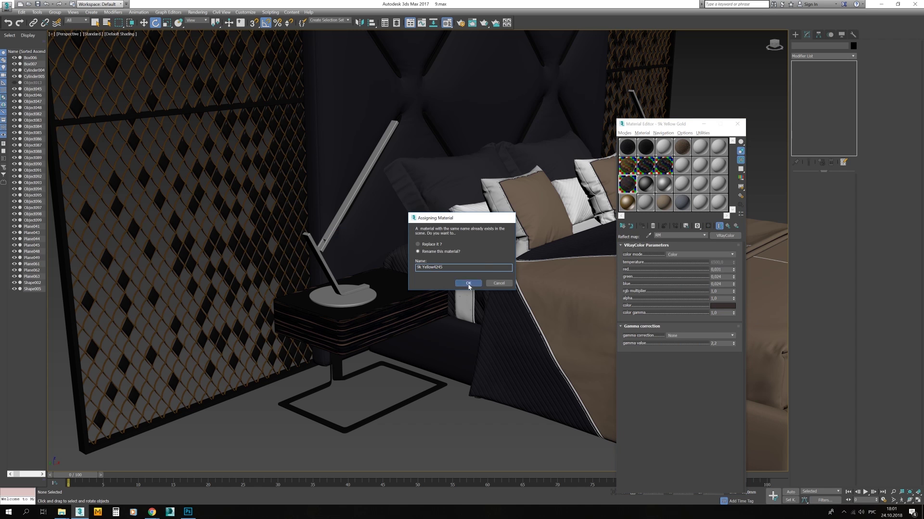
pyautogui.click(468, 283)
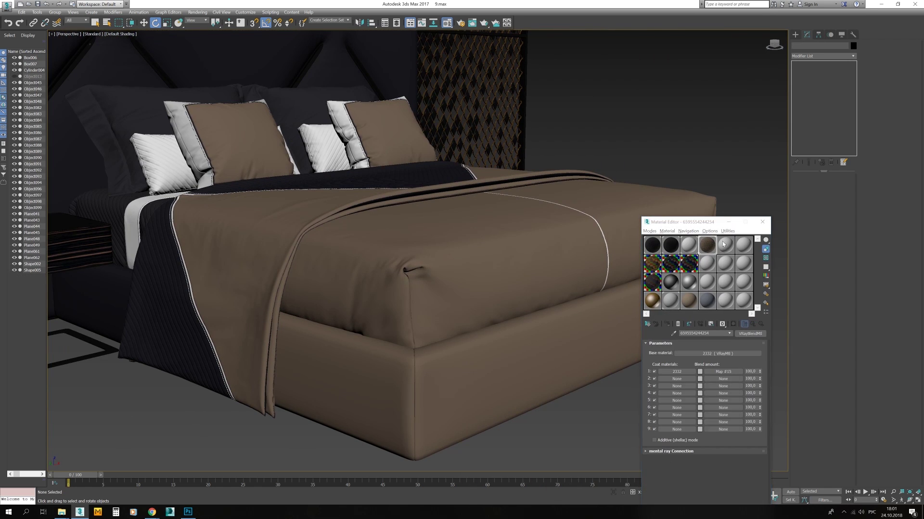
# Step: Open the base VRayMtl of the brown fabric's VRayBlendMtl and assign material 2332 to the scene, resolving the duplicate name
pyautogui.click(717, 353)
pyautogui.moveTo(659, 216); pyautogui.dragTo(667, 92)
pyautogui.doubleClick(683, 429)
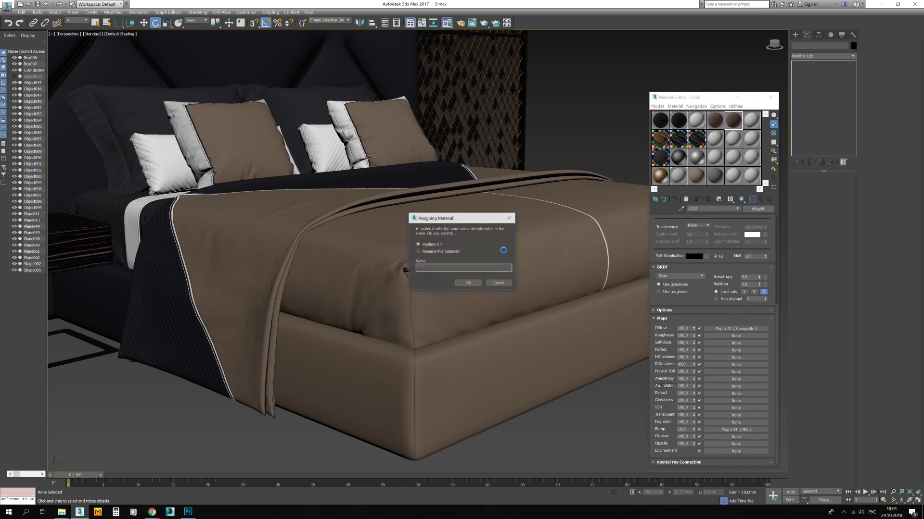
pyautogui.click(467, 283)
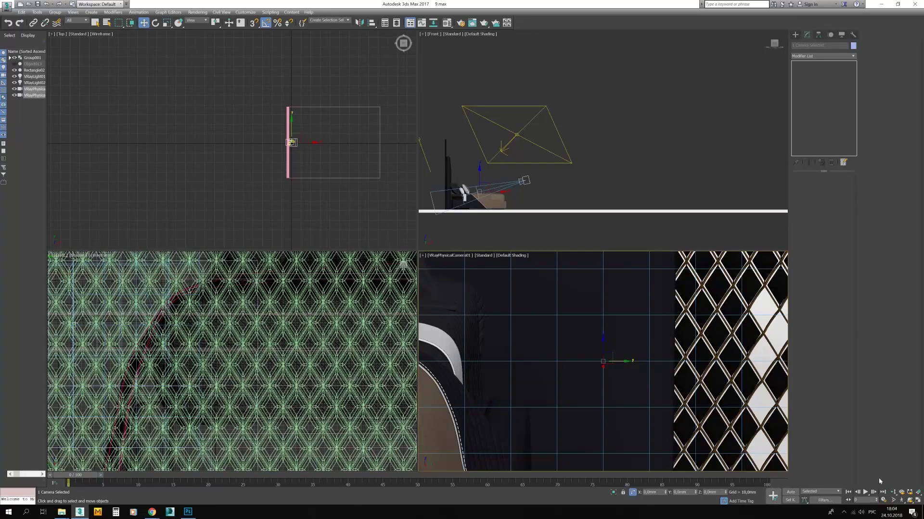
# Step: Dolly and orbit the V-Ray physical camera to frame the whole bed and wall panel from an angle
pyautogui.click(893, 492)
pyautogui.moveTo(603, 337); pyautogui.dragTo(603, 423)
pyautogui.click(909, 500)
pyautogui.scroll(-5, 590, 163)
pyautogui.moveTo(577, 351); pyautogui.dragTo(626, 364)
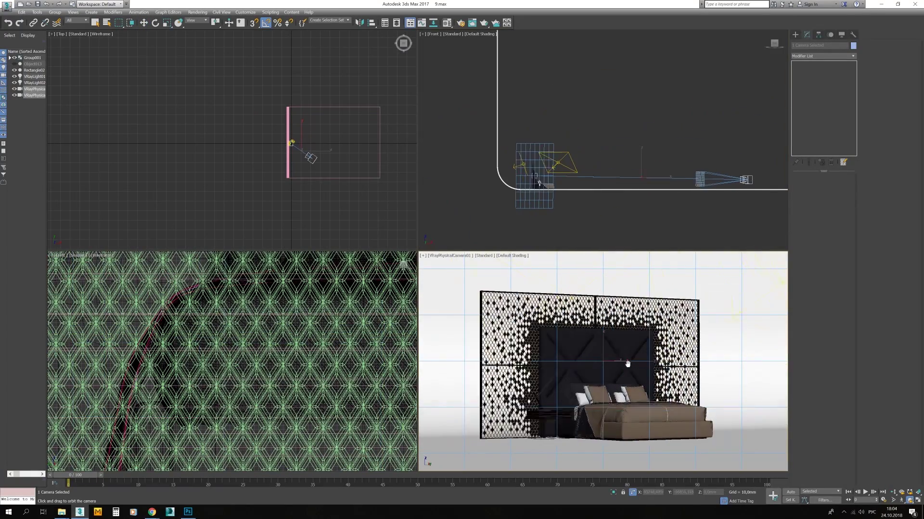
pyautogui.click(892, 492)
pyautogui.moveTo(635, 433); pyautogui.dragTo(627, 383)
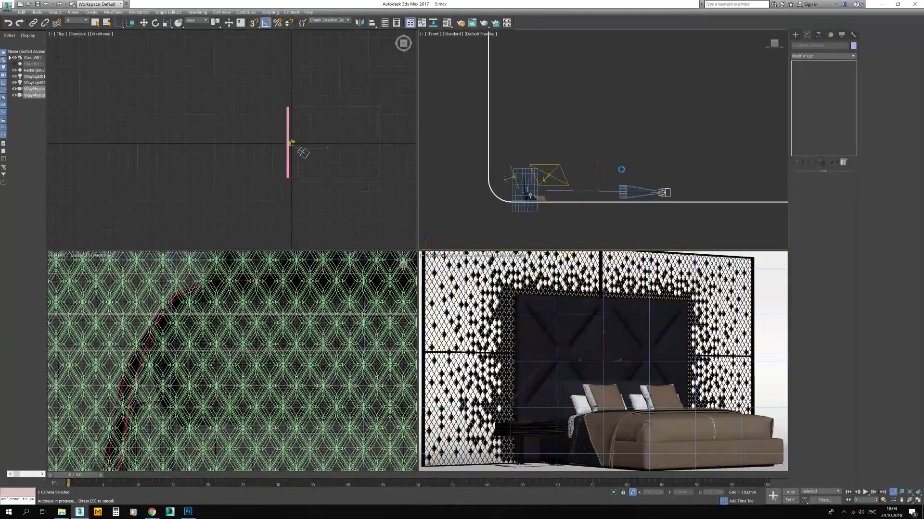
# Step: Select the second V-Ray plane light above the bed and adjust its position and half-length slightly
pyautogui.click(34, 82)
pyautogui.press('w')
pyautogui.scroll(8, 295, 160)
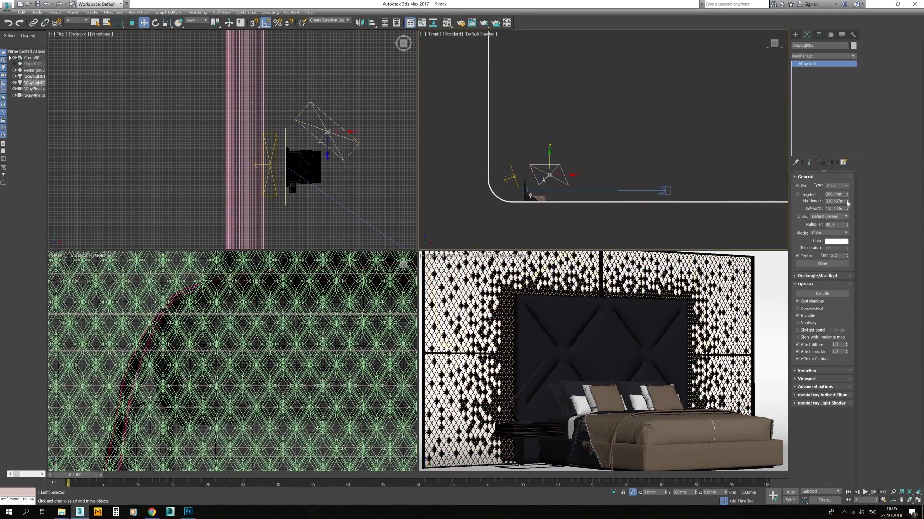
pyautogui.moveTo(328, 131); pyautogui.dragTo(323, 134)
pyautogui.scroll(2, 289, 165)
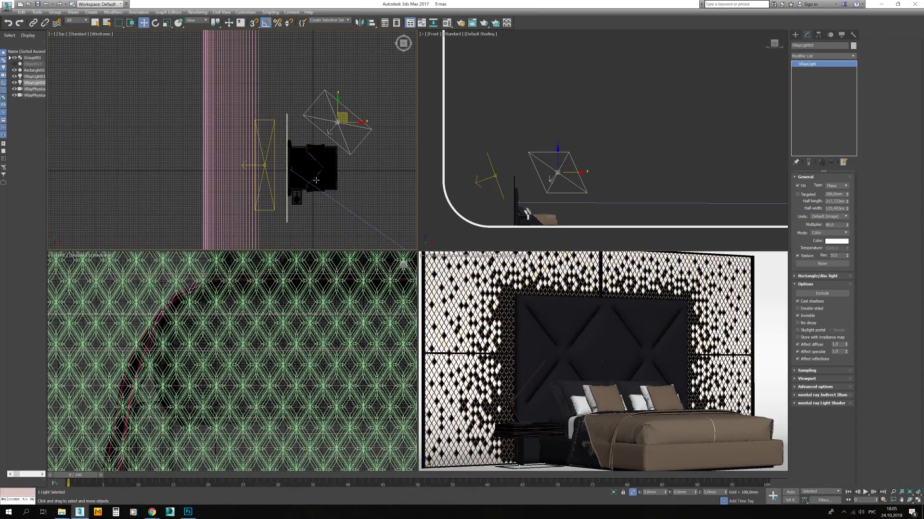
# Step: Clone the plane light, shrink it to a narrow strip and place it at the nightstand lamp
pyautogui.press('Return')
pyautogui.scroll(4, 322, 178)
pyautogui.press('w')
pyautogui.scroll(4, 332, 190)
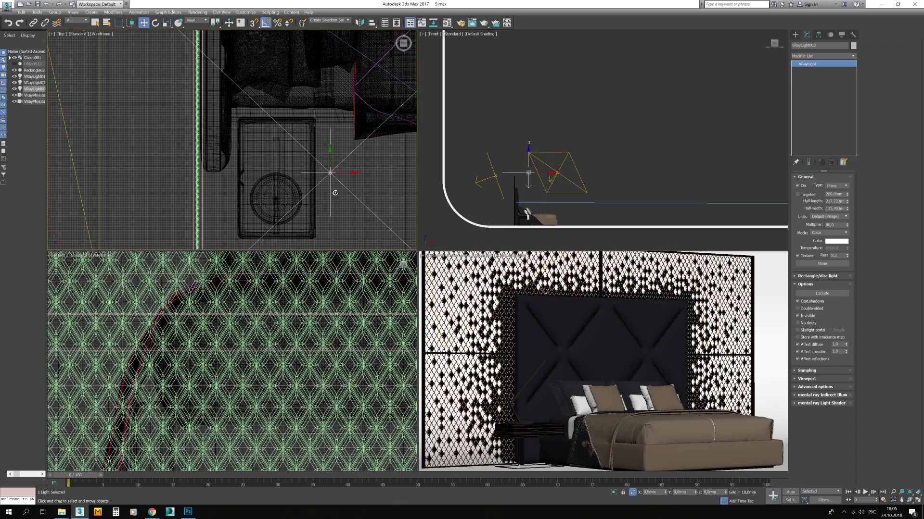
pyautogui.moveTo(846, 210); pyautogui.dragTo(847, 226)
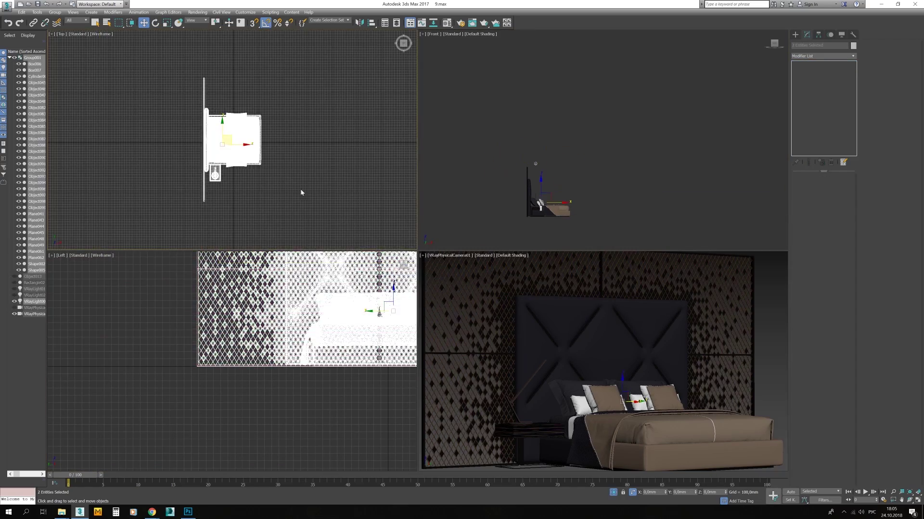
pyautogui.scroll(4, 303, 192)
pyautogui.scroll(6, 312, 340)
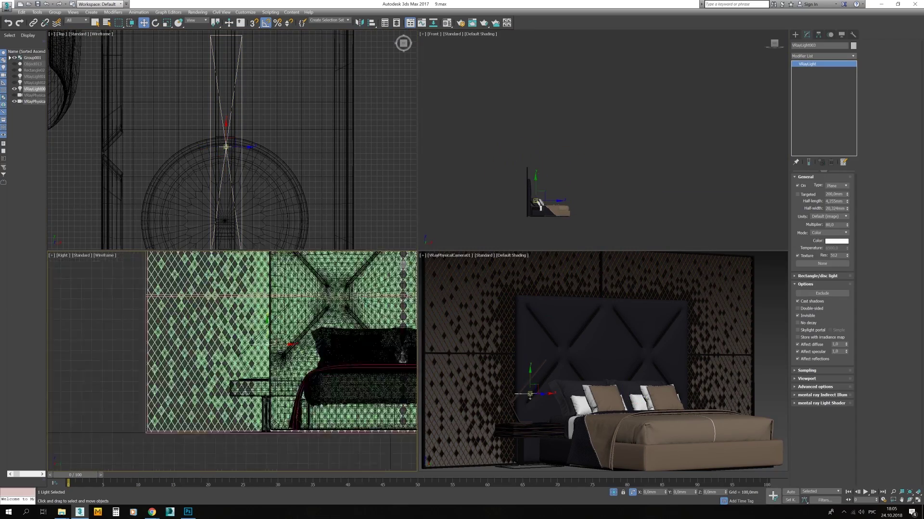
# Step: Align the lamp light along the slanted arm, set half-length about 1.7 mm and half-width about 29.7 mm, and open its colour
pyautogui.press('e')
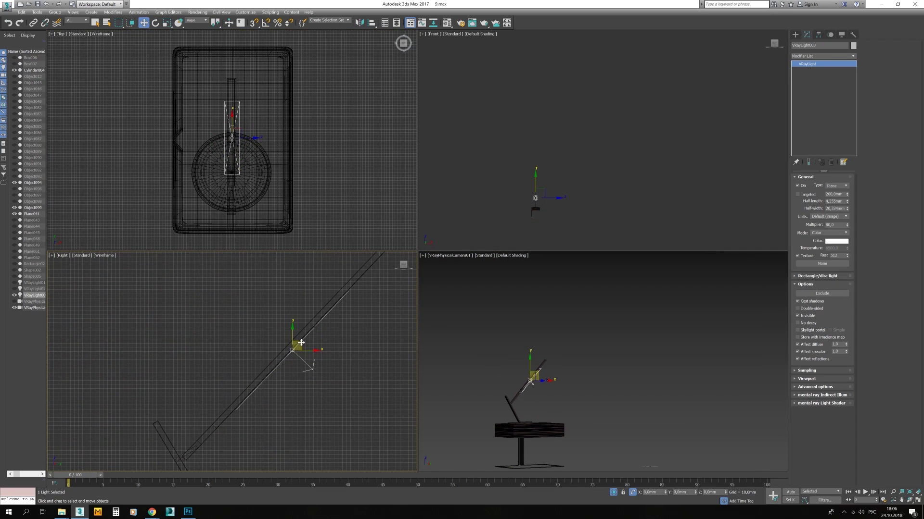
pyautogui.scroll(5, 224, 160)
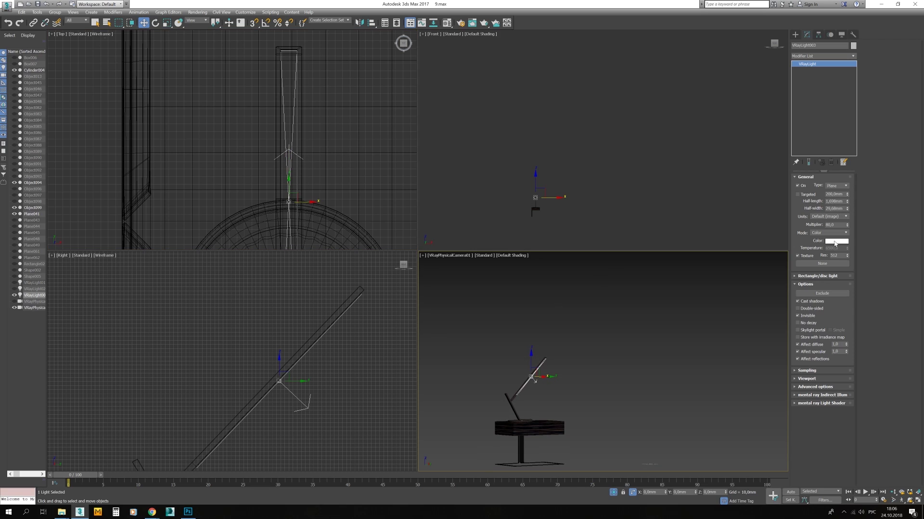
pyautogui.click(836, 241)
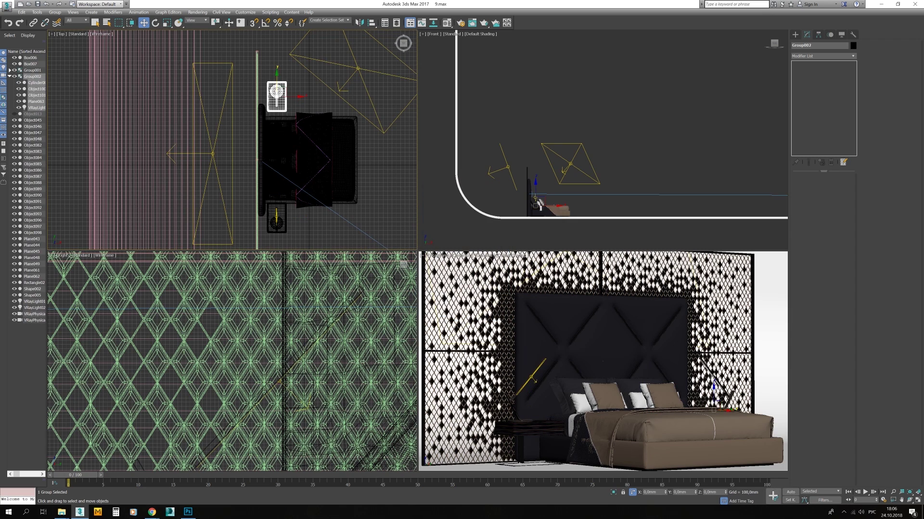
# Step: Place the mirrored nightstand, lamp and light group symmetrically on the other side of the bed
pyautogui.scroll(-5, 316, 370)
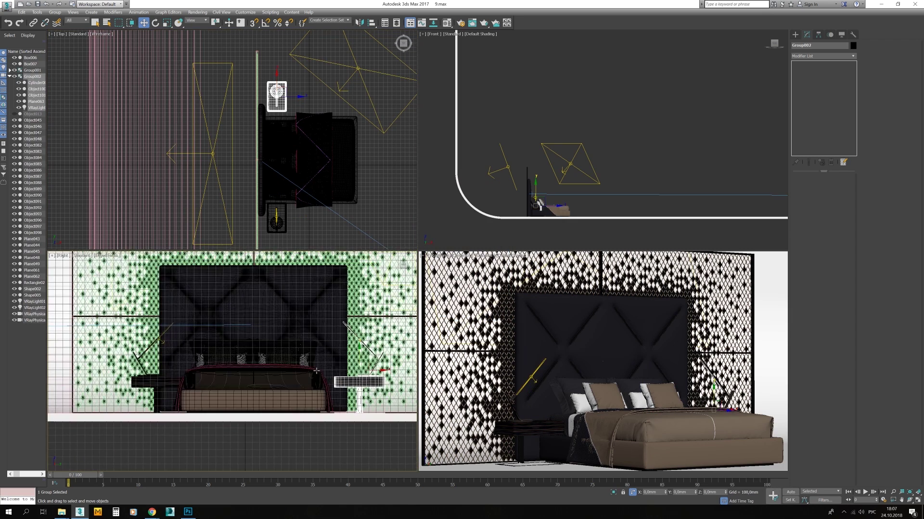
pyautogui.hotkey('alt', 'w')
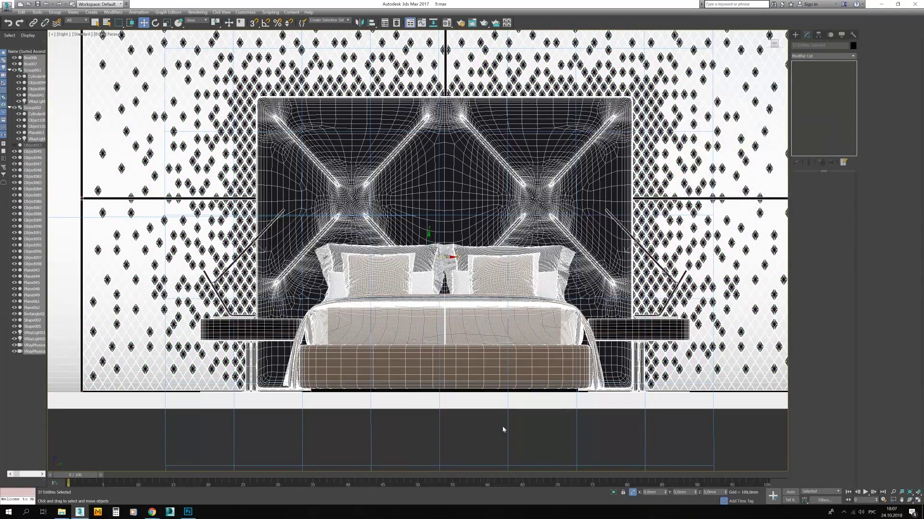
pyautogui.hotkey('alt', 'w')
pyautogui.hotkey('alt', 'w')
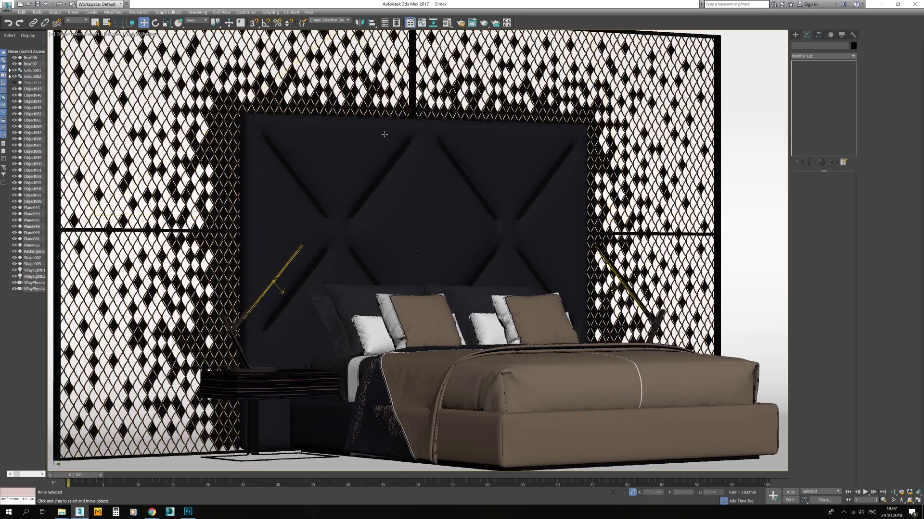
# Step: Start a test render of the camera view and save the scene under a new file name
pyautogui.hotkey('shift', 'q')
pyautogui.click(7, 6)
pyautogui.click(15, 72)
pyautogui.click(129, 29)
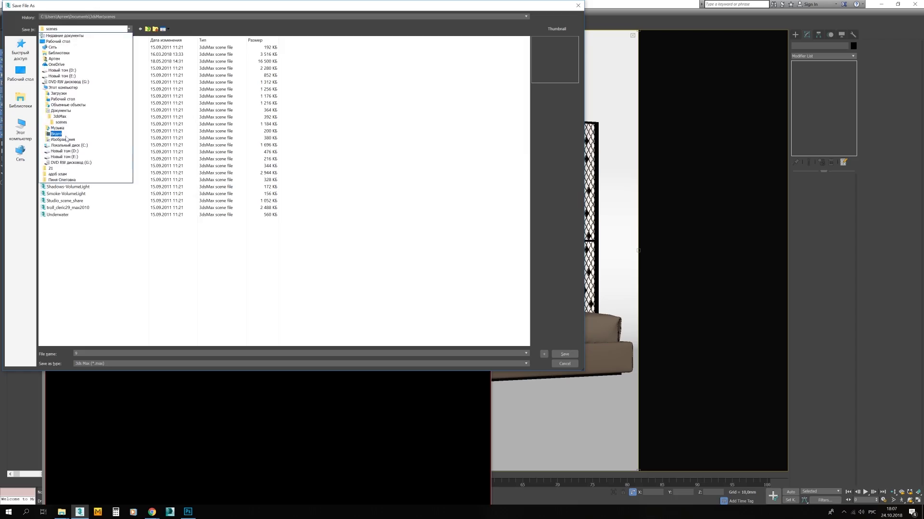
pyautogui.click(63, 135)
pyautogui.press('Escape')
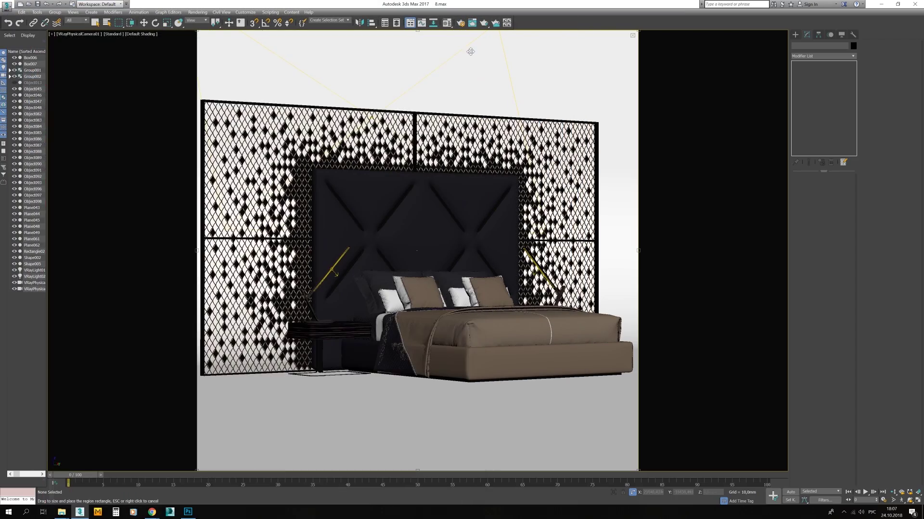
# Step: Region-render the wall panel beside the headboard and darken the diffuse colour of the Black4525424 material to mid grey
pyautogui.scroll(5, 449, 287)
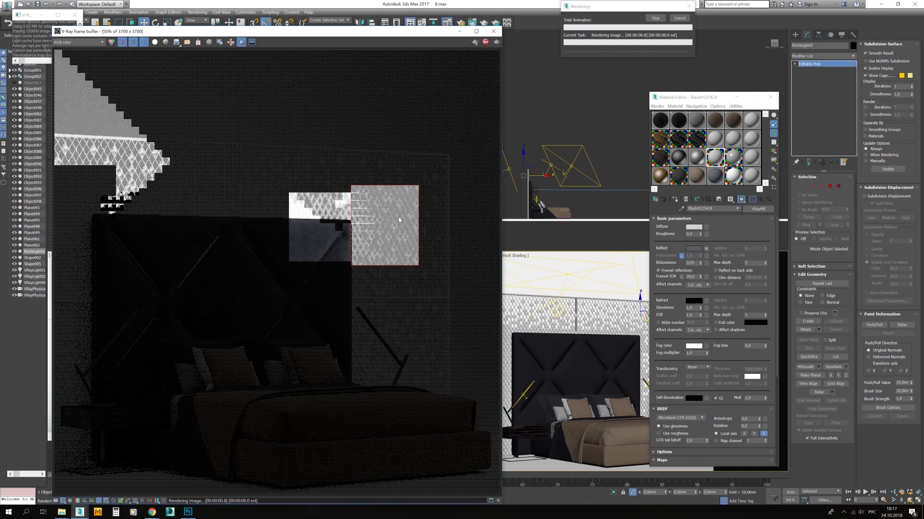
pyautogui.scroll(2, 398, 217)
pyautogui.scroll(-2, 341, 258)
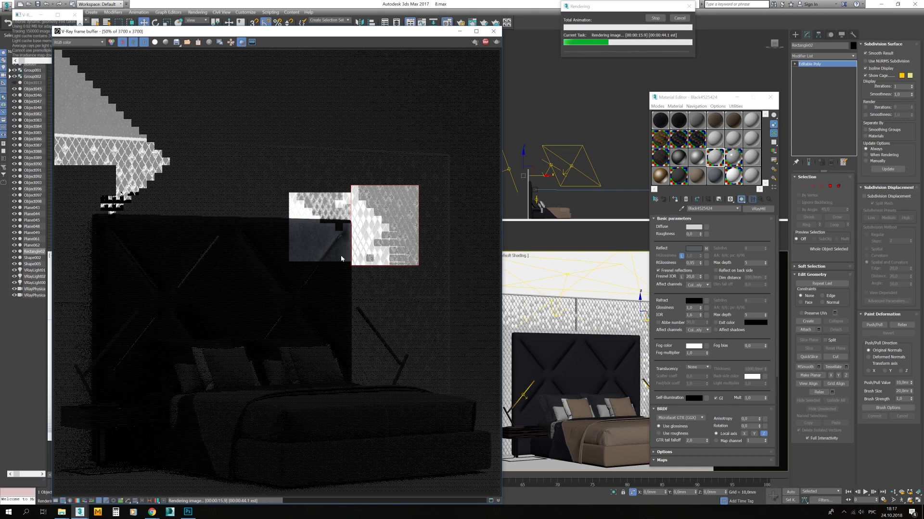
pyautogui.click(694, 227)
pyautogui.click(218, 106)
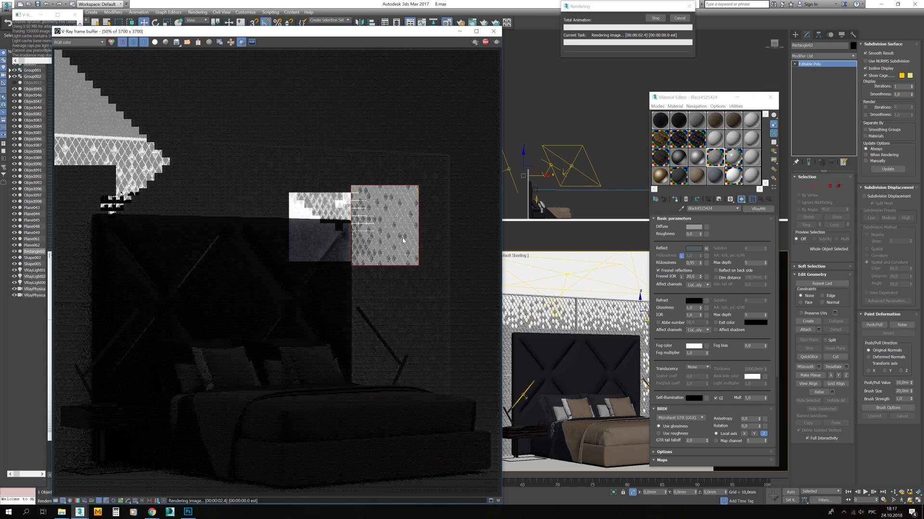
pyautogui.scroll(-1, 402, 238)
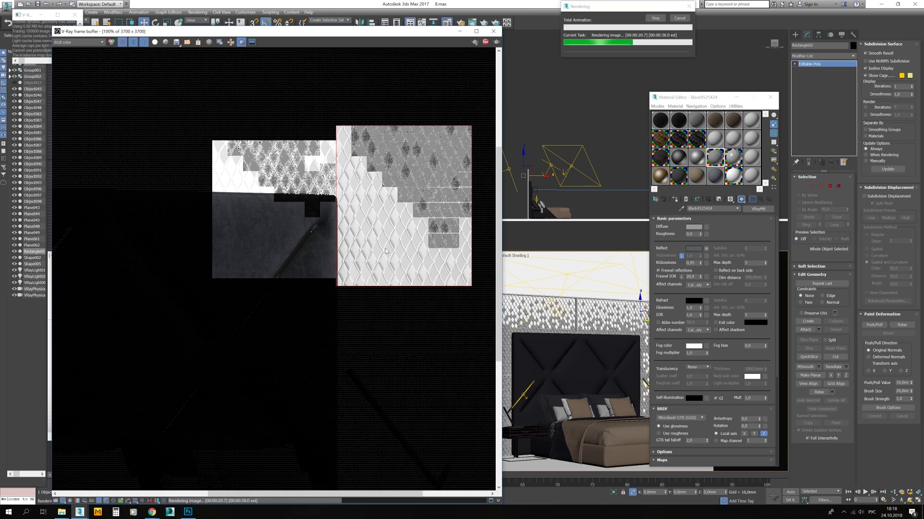
# Step: Shift the wall panel's lattice objects slightly along X and region-render the panel around the far lamp
pyautogui.moveTo(365, 31); pyautogui.dragTo(198, 216)
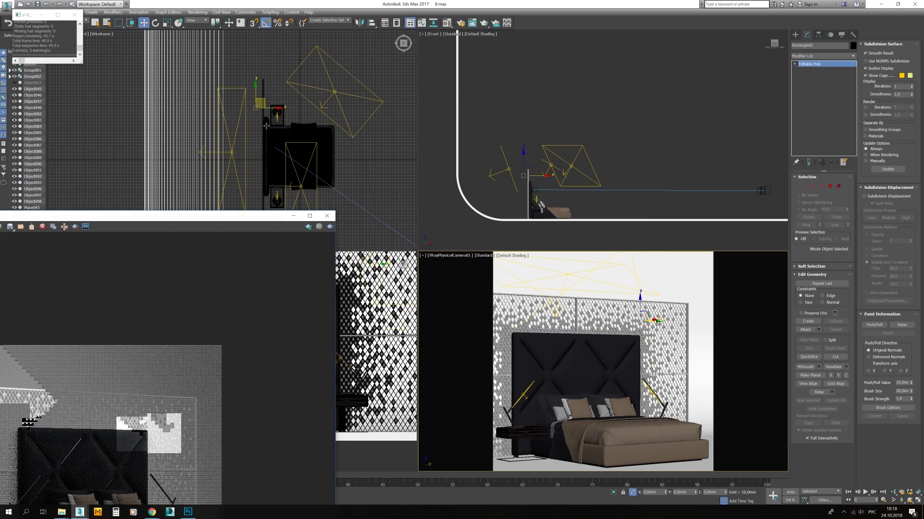
pyautogui.scroll(3, 358, 136)
pyautogui.scroll(3, 303, 150)
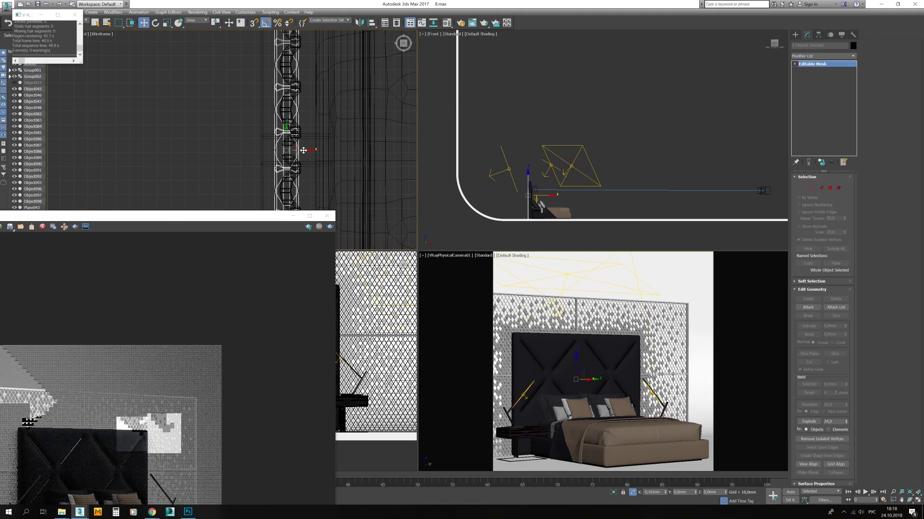
pyautogui.click(232, 158)
pyautogui.hotkey('ctrl', 'i')
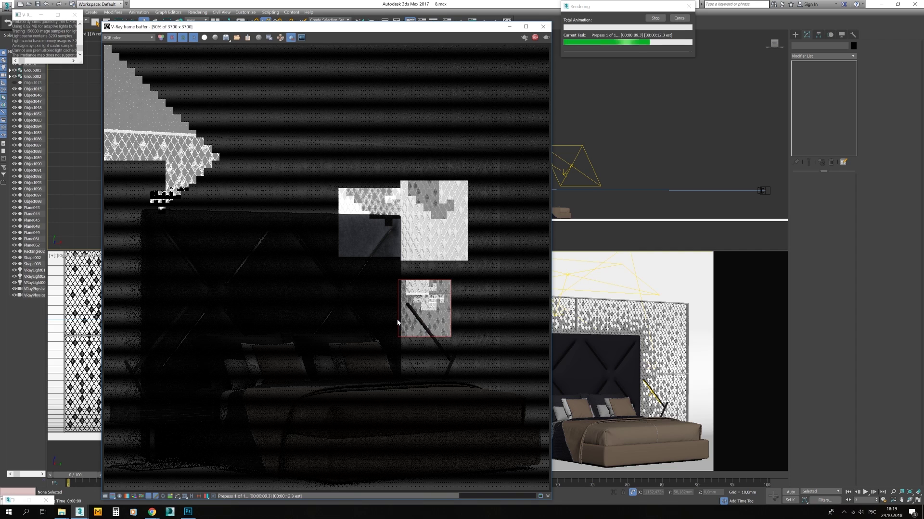
pyautogui.scroll(1, 414, 317)
pyautogui.scroll(1, 415, 317)
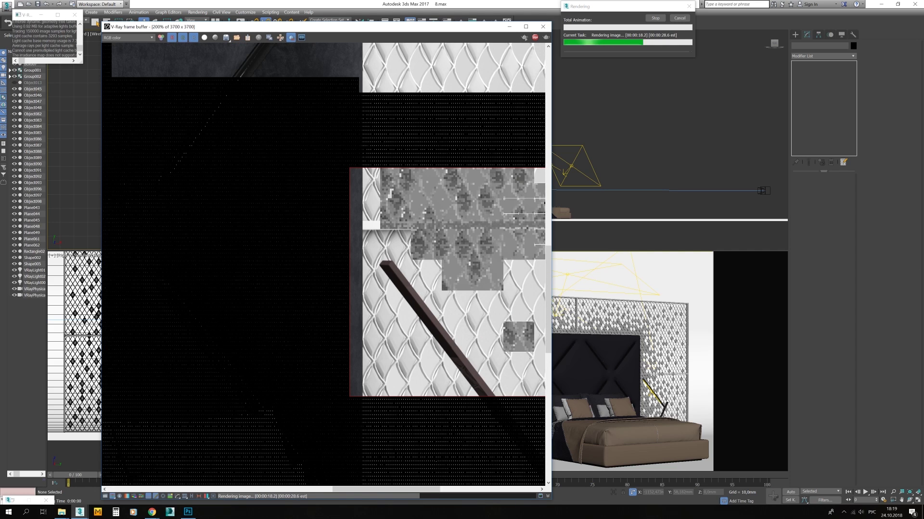
pyautogui.scroll(-1, 414, 306)
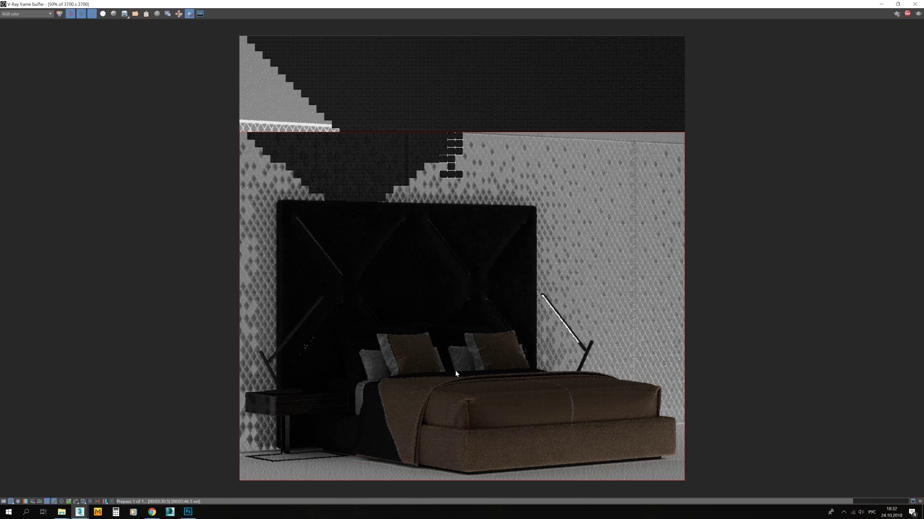